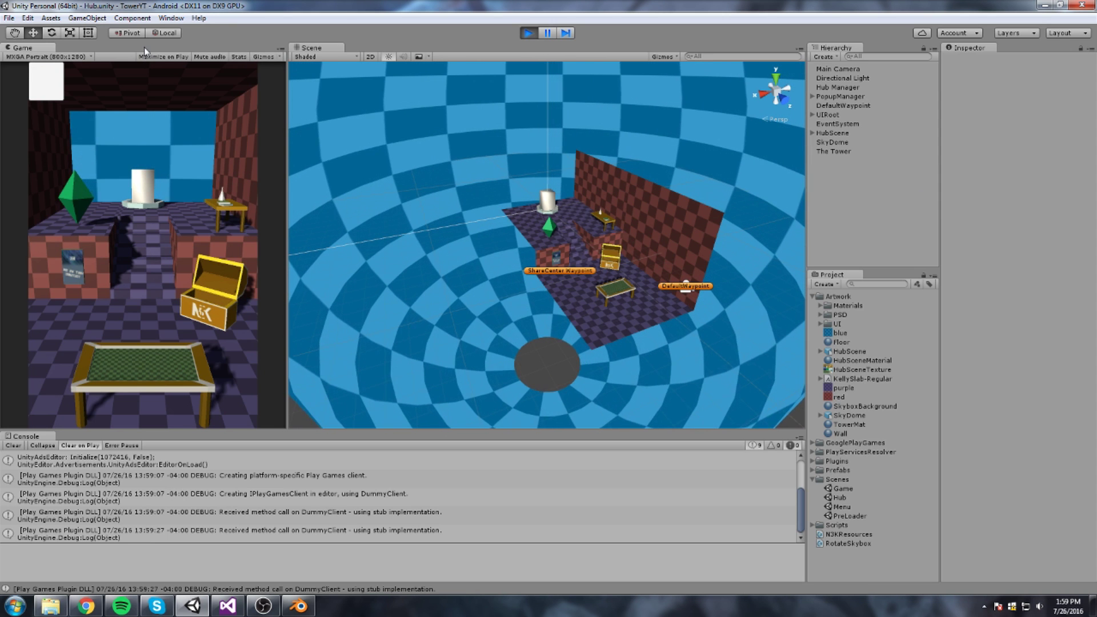
Examine the textured hub room in the Scene view, including the floor, walls, stairs and props
scroll(532, 227, up, 2)
scroll(533, 227, up, 4)
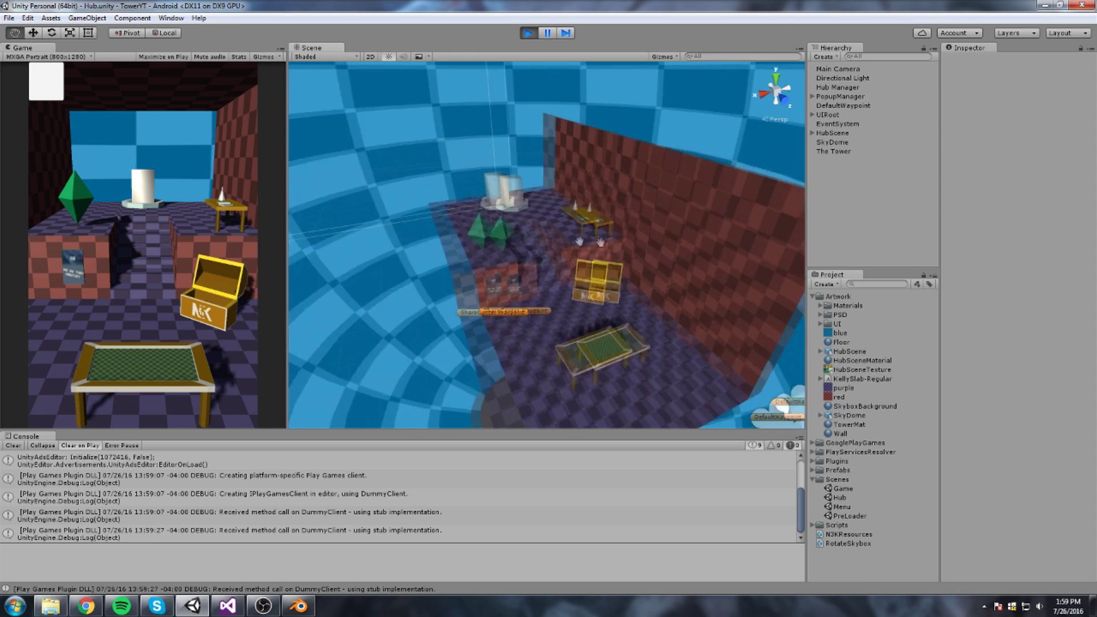
click(662, 191)
scroll(607, 208, up, 2)
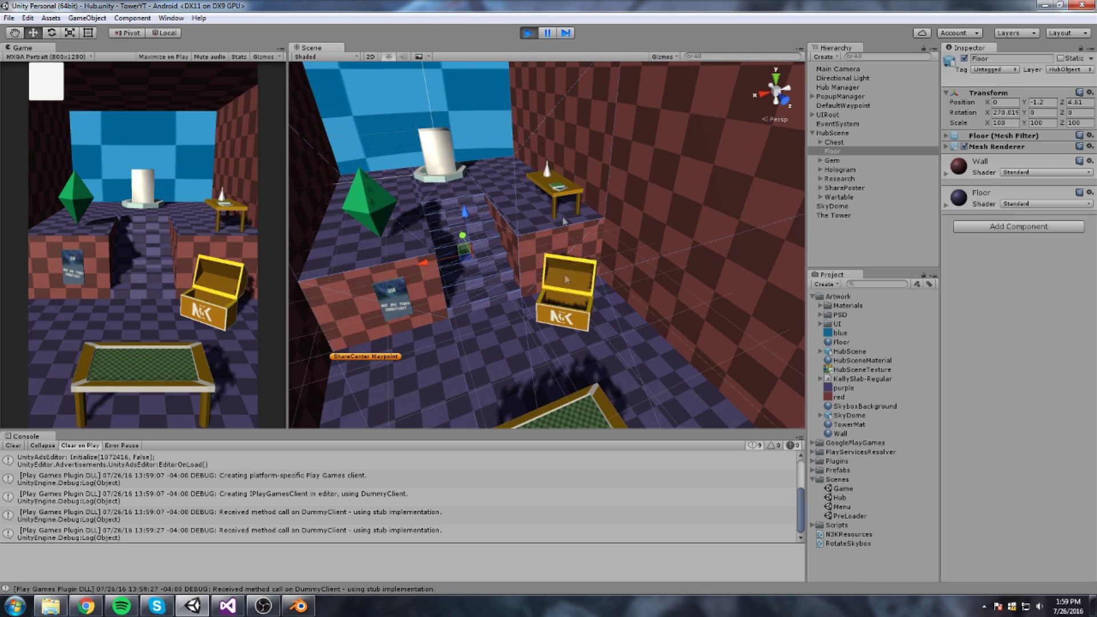
alt+drag(448, 141, 497, 226)
scroll(591, 235, up, 2)
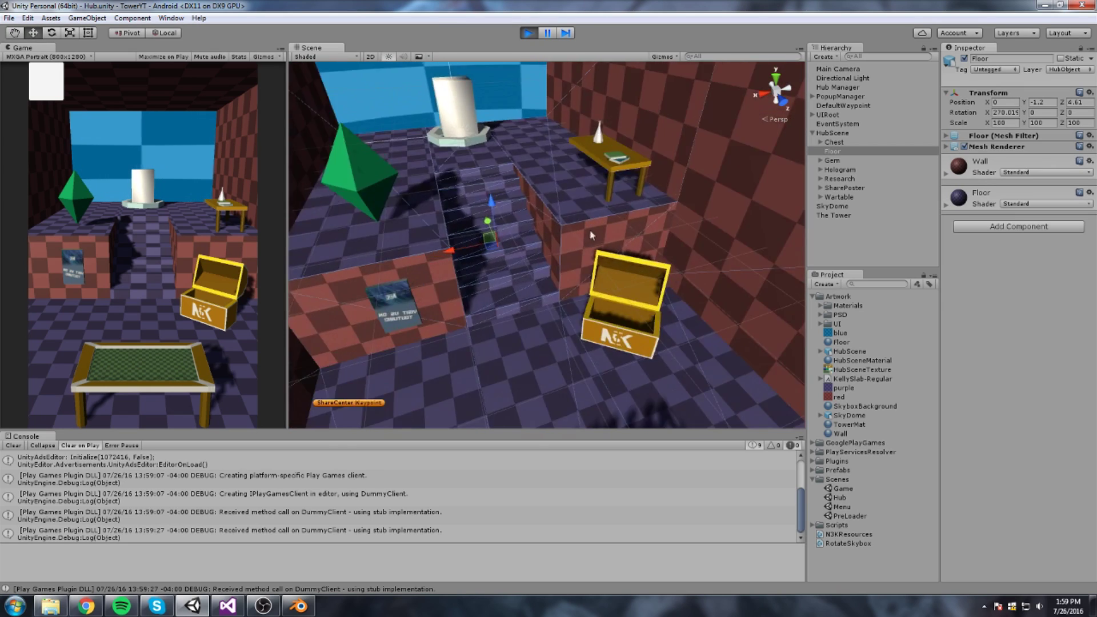
alt+drag(590, 235, 538, 236)
middle_drag(538, 236, 518, 248)
alt+drag(518, 248, 542, 245)
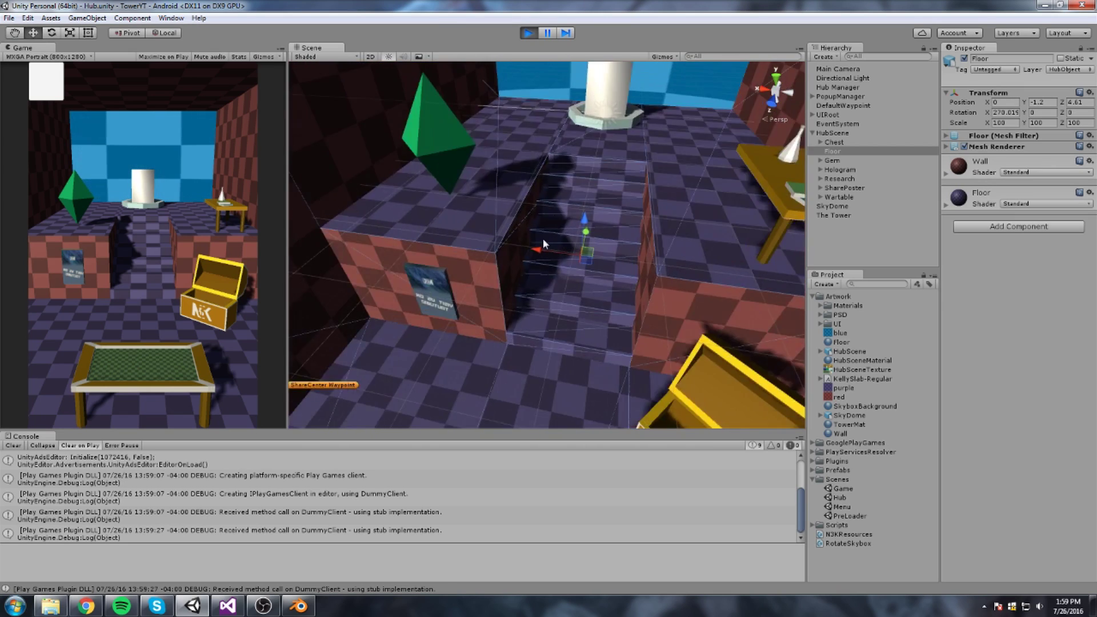
scroll(541, 246, up, 3)
middle_drag(540, 247, 605, 298)
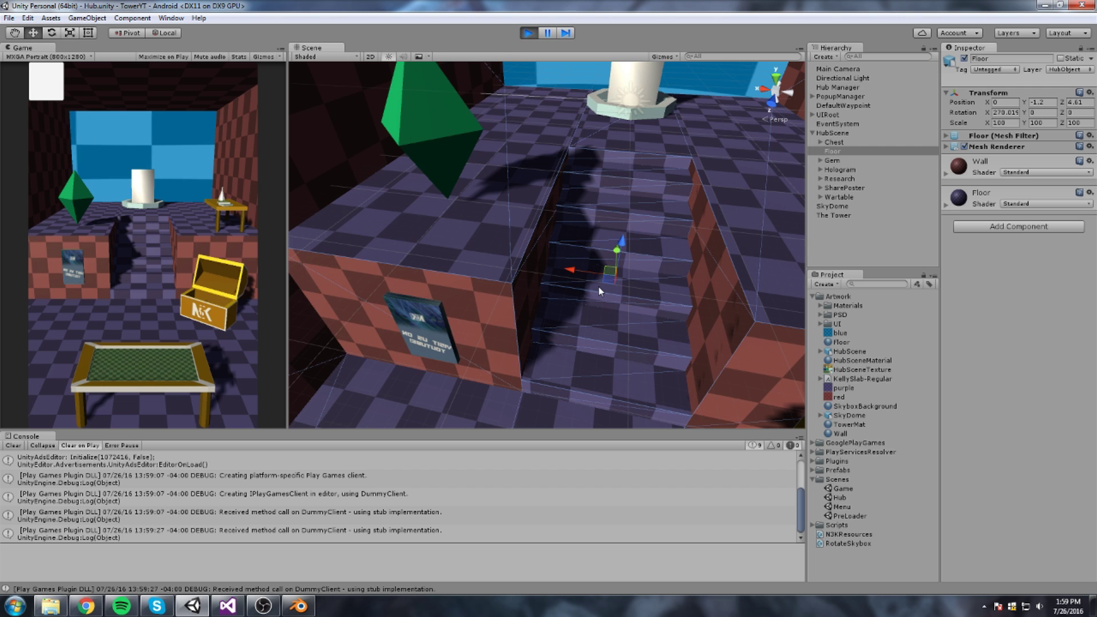
scroll(599, 291, down, 6)
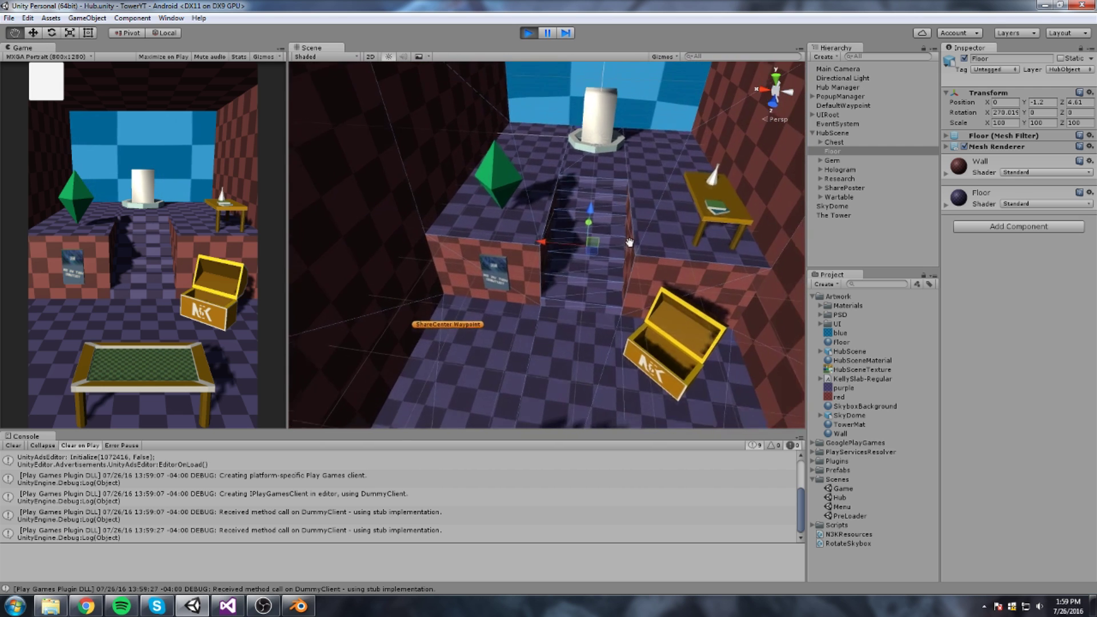
middle_drag(629, 243, 616, 236)
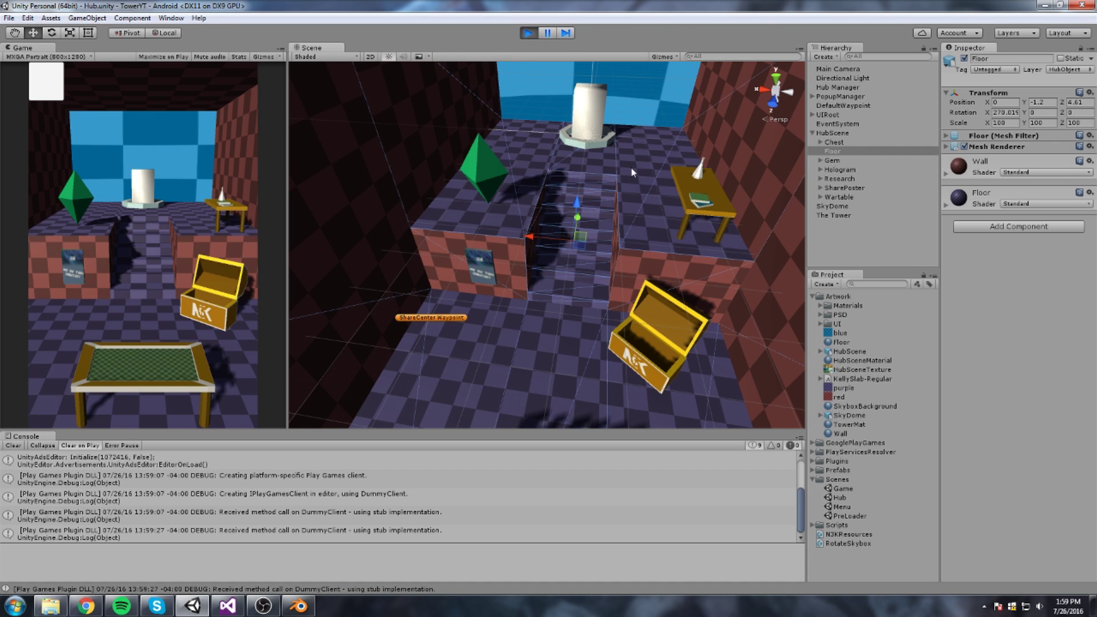
Run a Medium difficulty game from the hub's green table, inspect the arena and dismiss the game-over popup
click(134, 418)
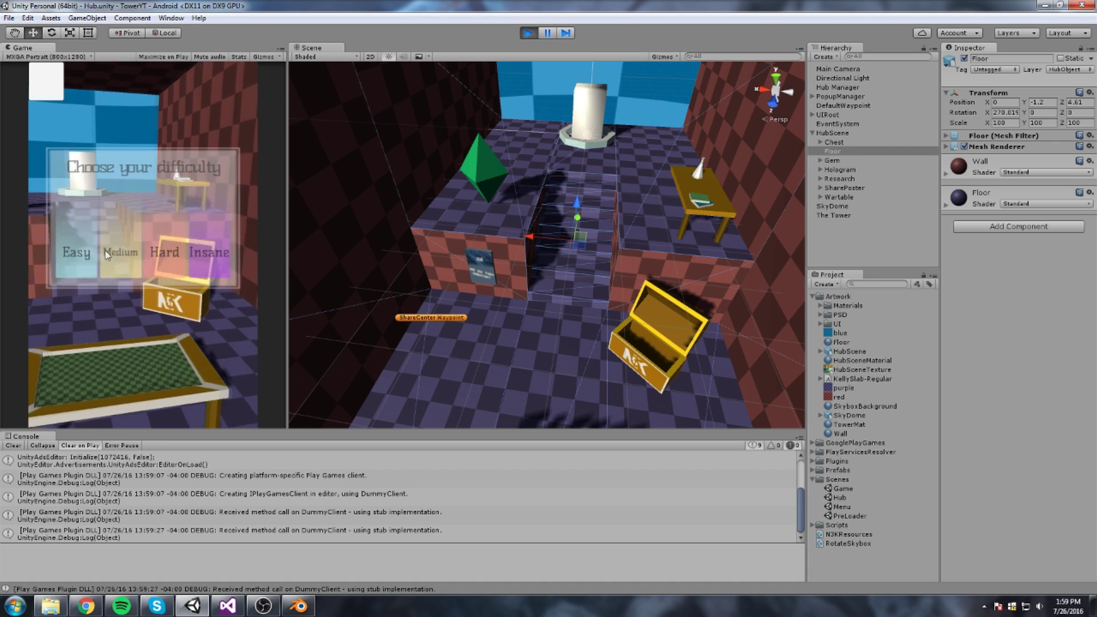
click(104, 246)
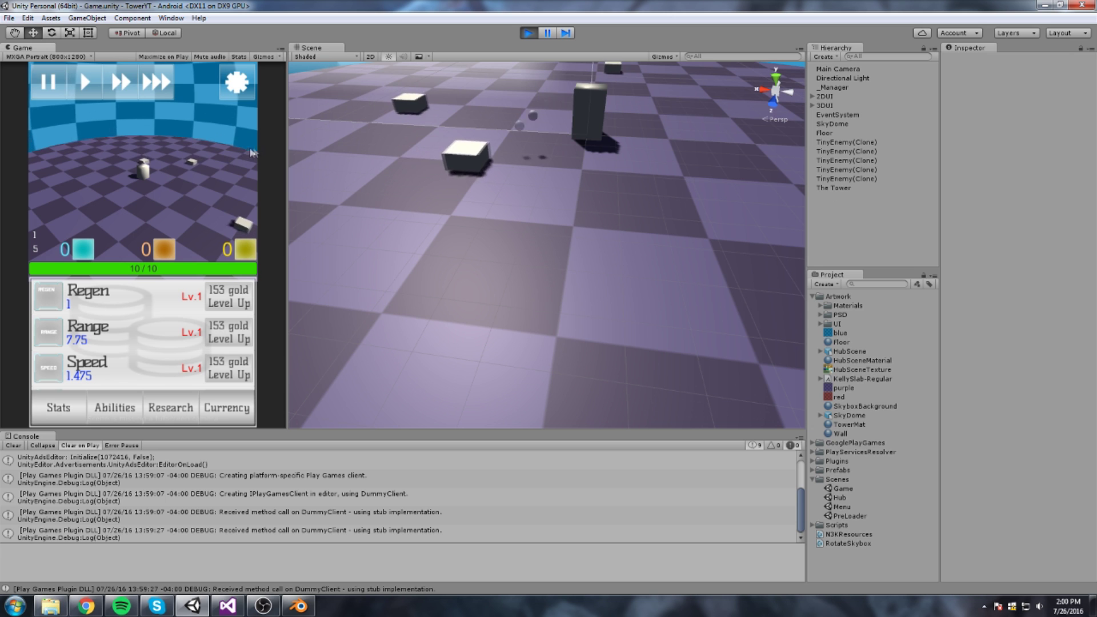
middle_drag(464, 115, 461, 267)
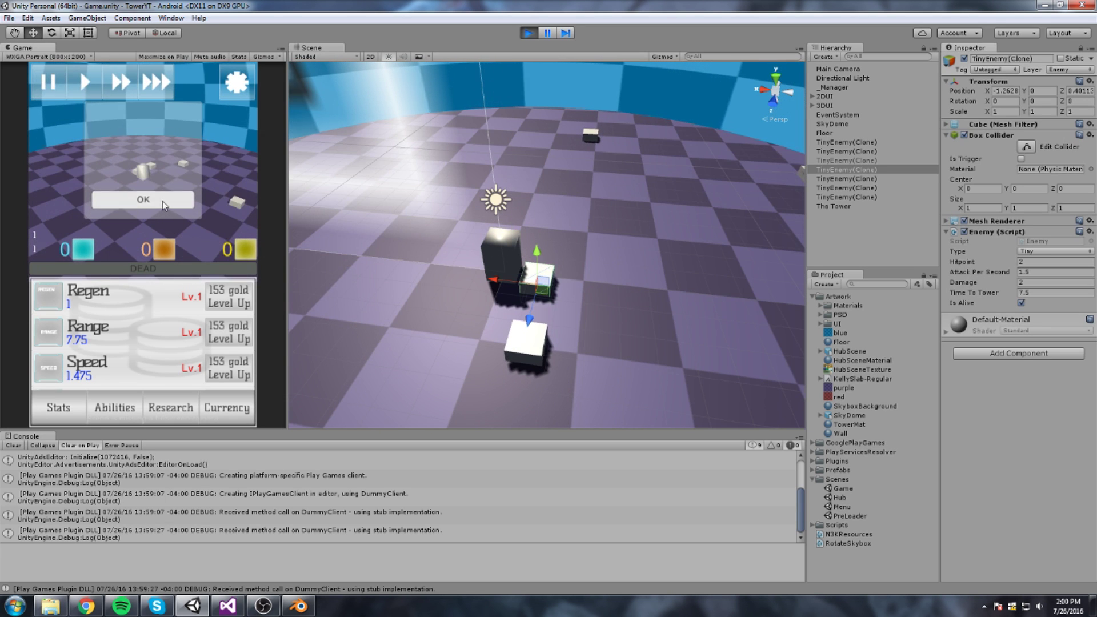
click(143, 199)
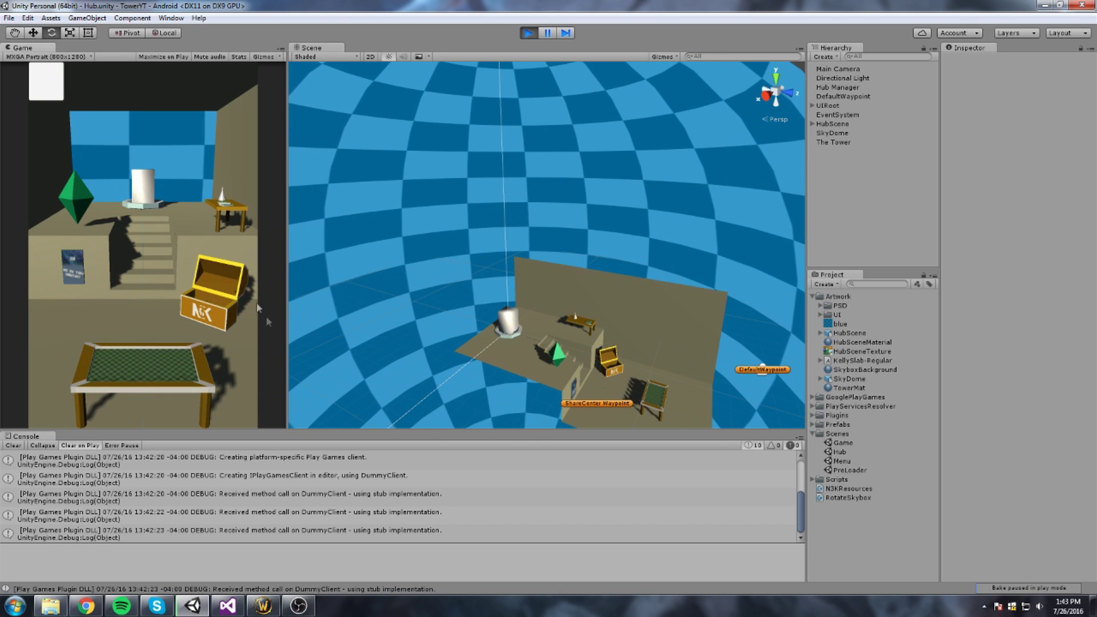
Run an Easy difficulty game from the untextured hub's green table and exit back to the hub
click(112, 365)
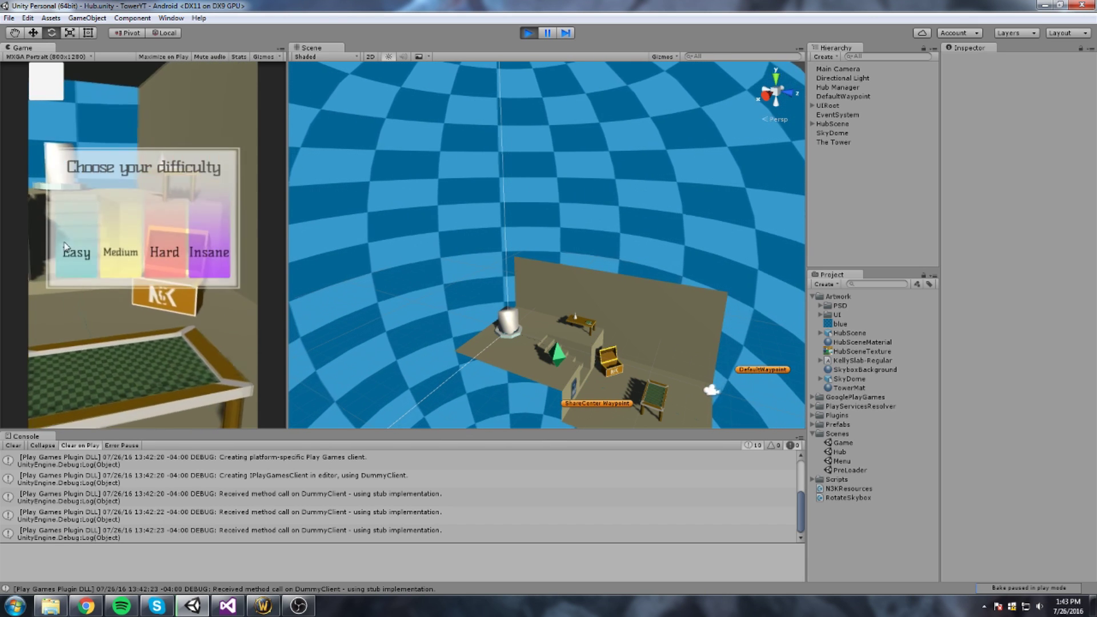
click(77, 252)
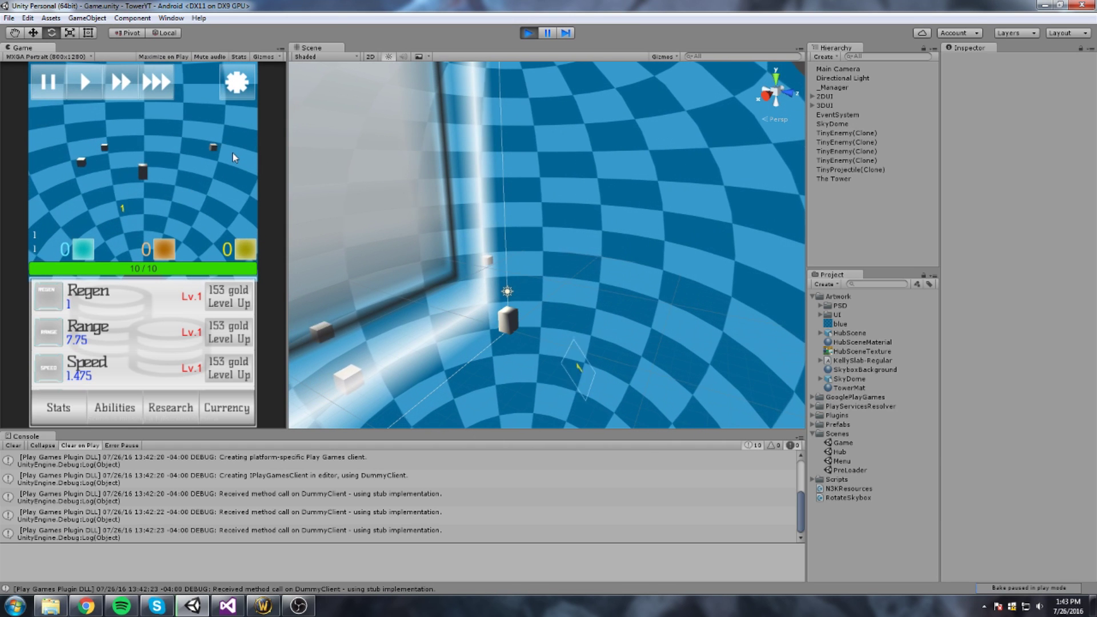
click(236, 83)
click(183, 189)
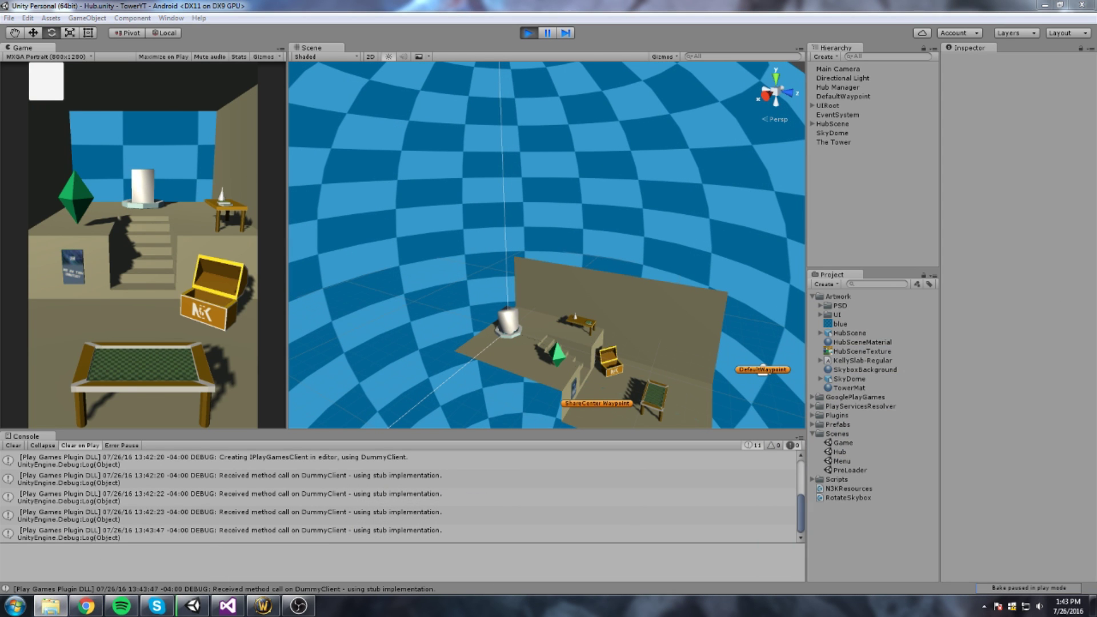
Import the red and purple checkered textures into the Artwork folder and preview both
drag(958, 377, 851, 331)
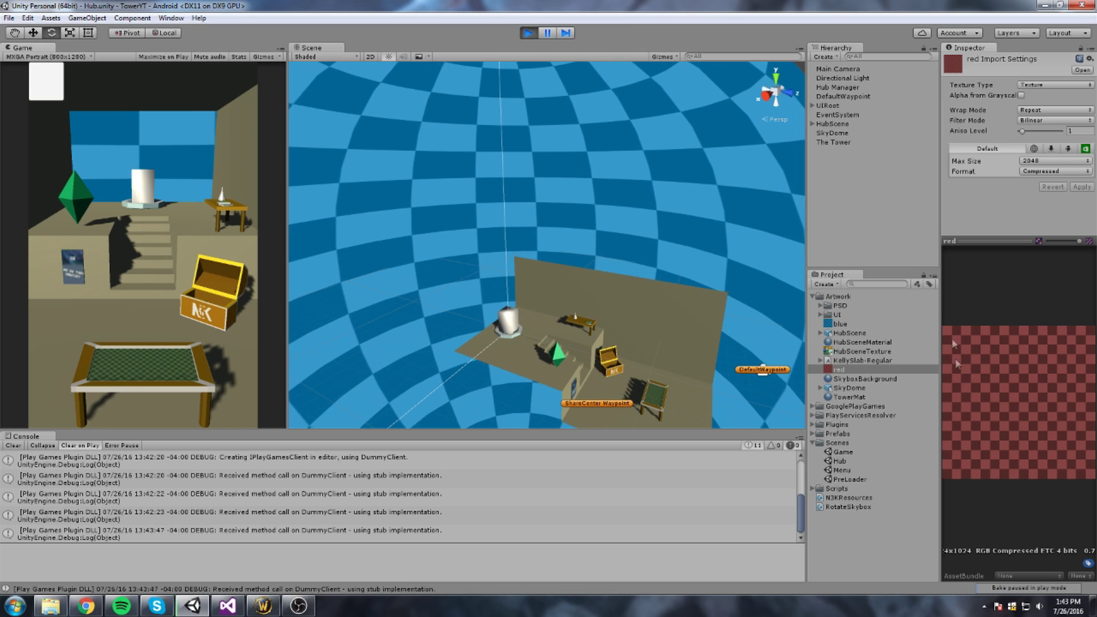
drag(940, 309, 857, 309)
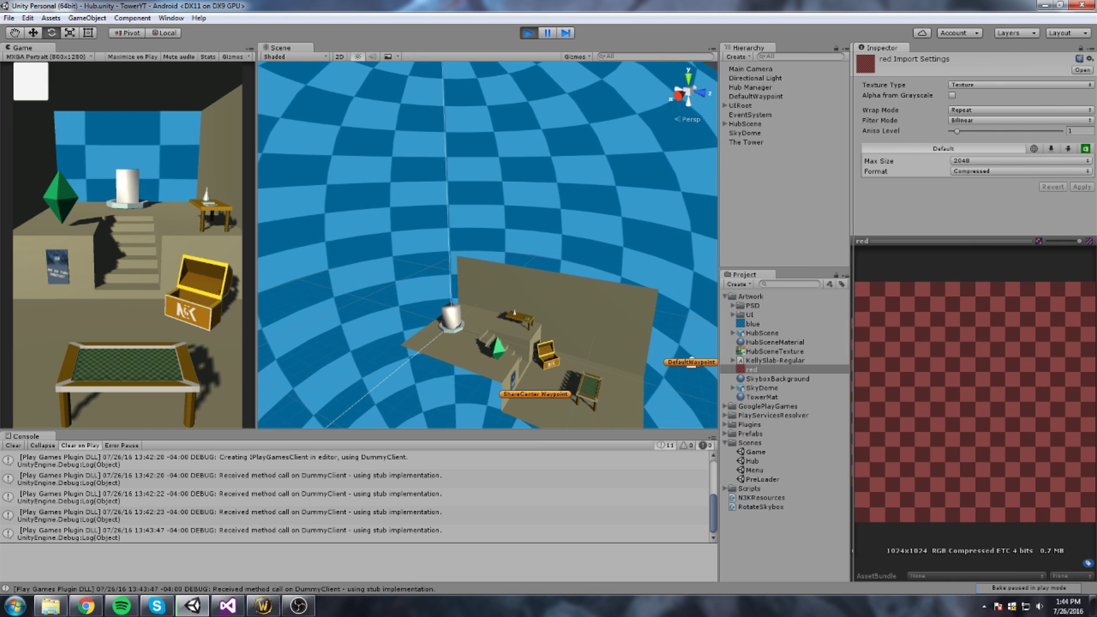
drag(754, 369, 761, 301)
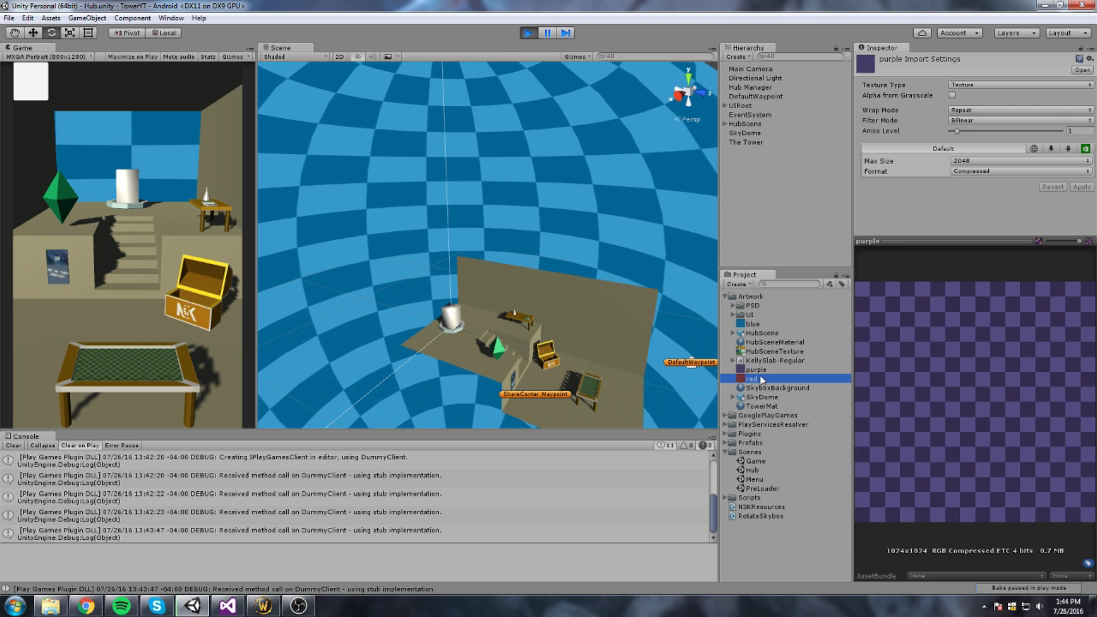
click(759, 381)
click(758, 371)
click(753, 380)
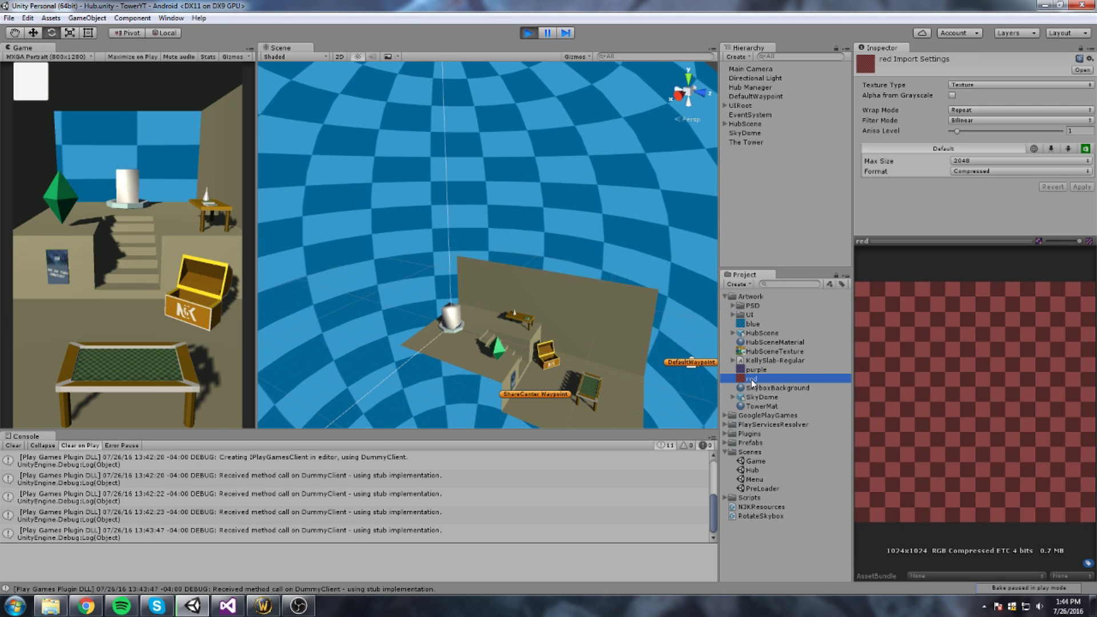
Stop play mode and open the Hub scene for editing
right_drag(389, 203, 523, 288)
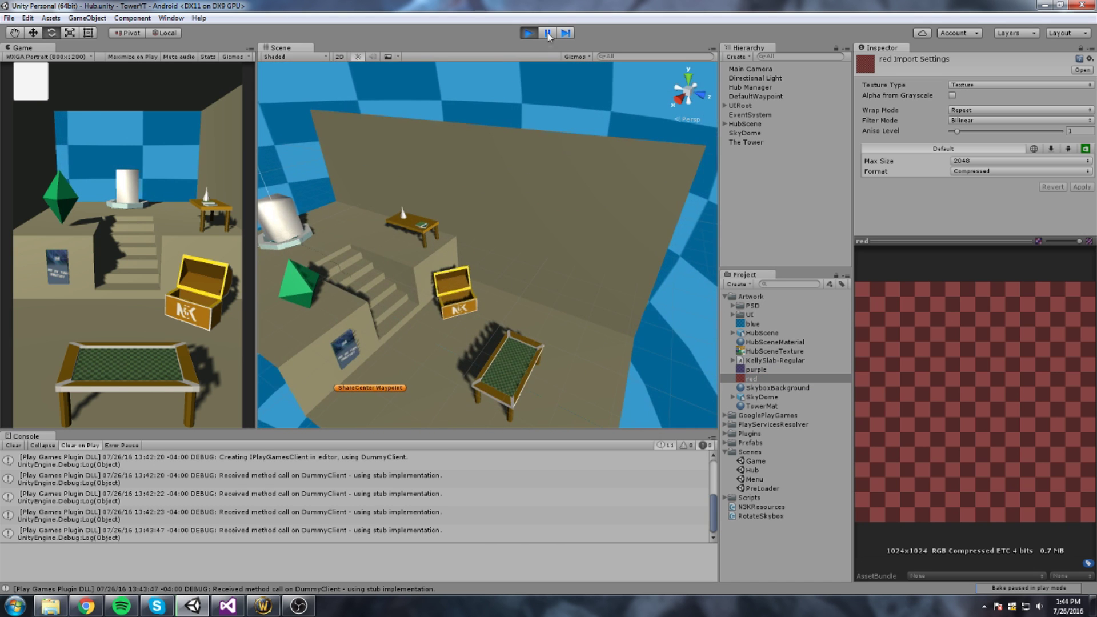
click(529, 33)
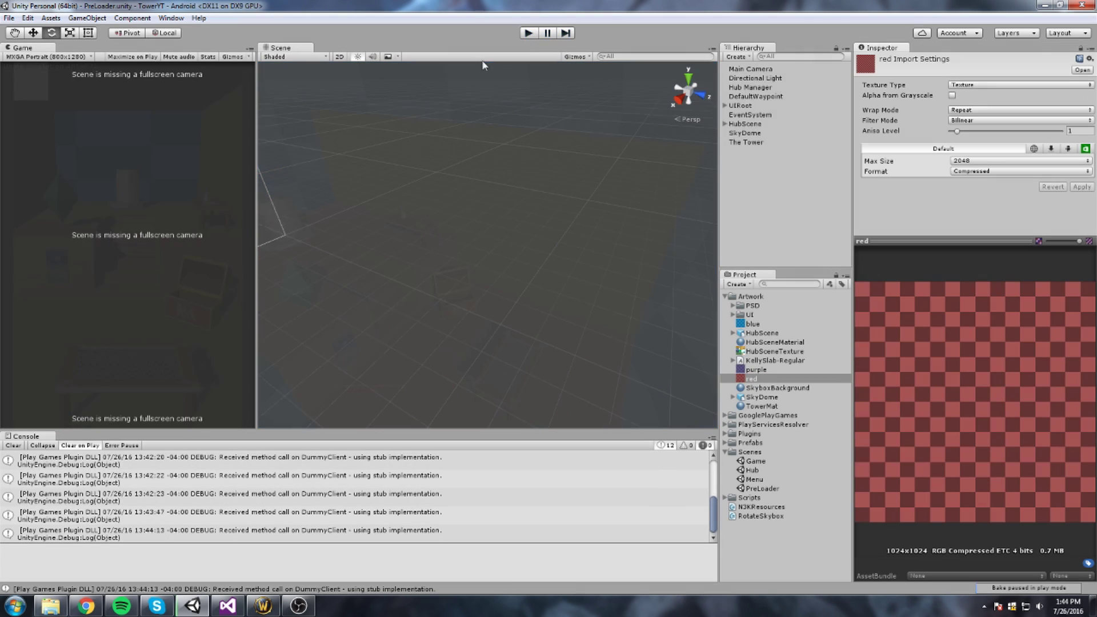
double_click(753, 470)
scroll(600, 320, up, 3)
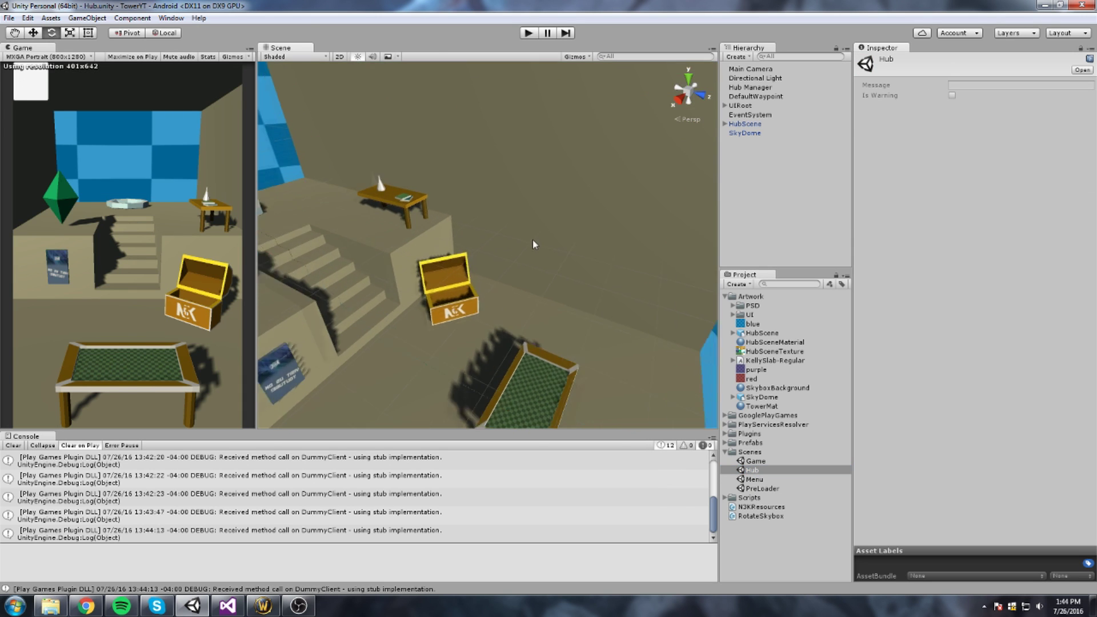
Examine the untextured hub model in the Scene view, focusing on the stairs, floor and walls
click(592, 259)
right_drag(592, 258, 387, 206)
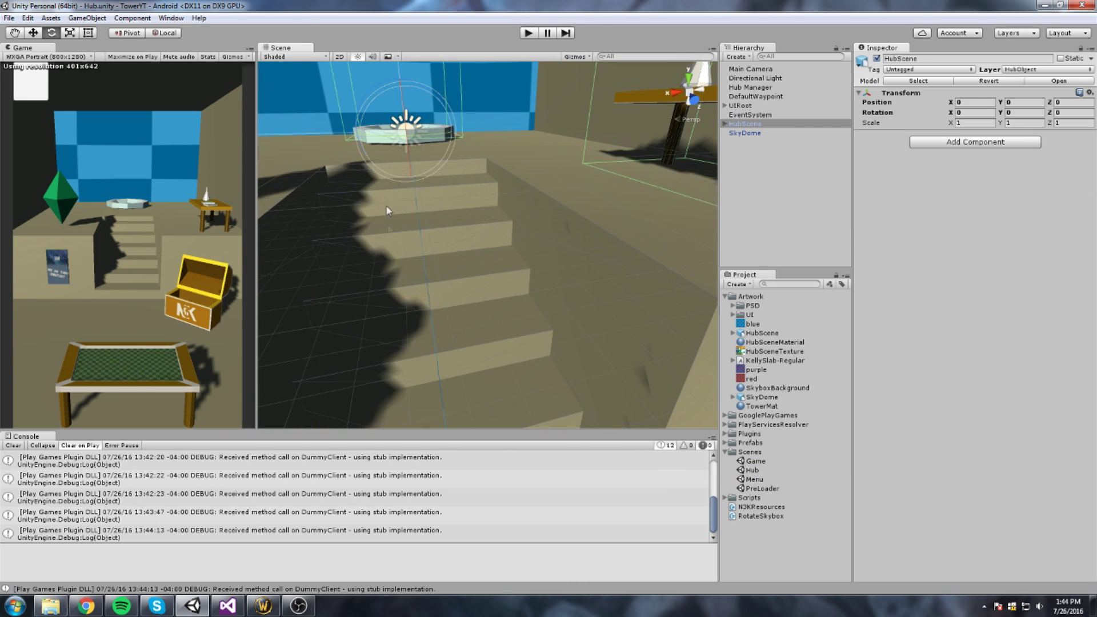
scroll(433, 332, up, 3)
mouse_move(441, 337)
right_down()
mouse_move(448, 343)
mouse_move(434, 320)
right_up()
scroll(434, 320, up, 3)
middle_drag(435, 319, 449, 320)
scroll(441, 286, down, 4)
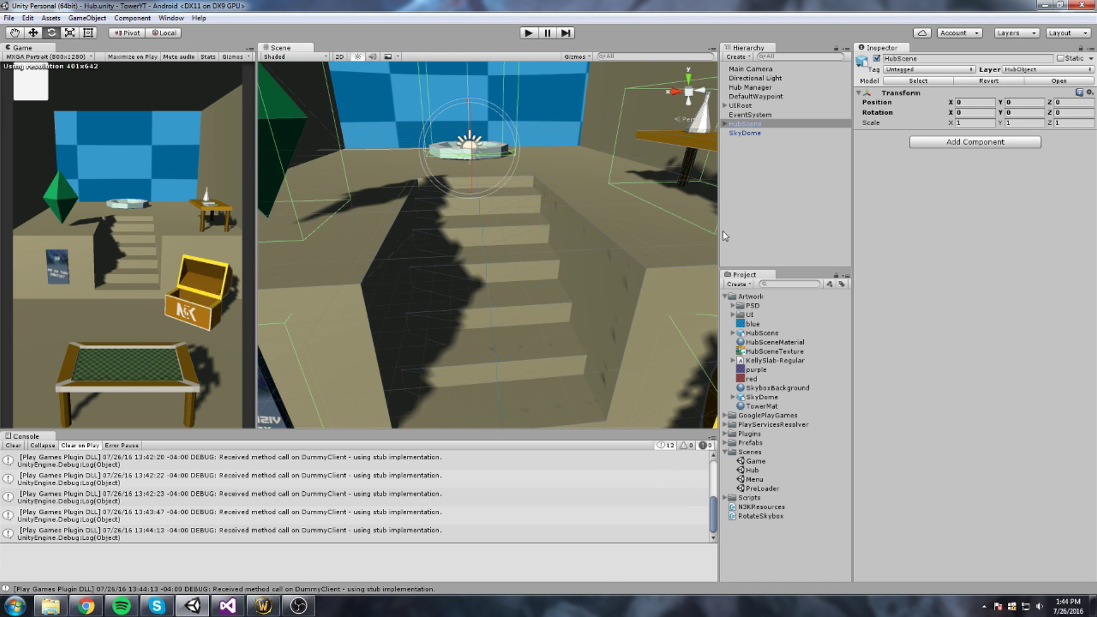
drag(720, 236, 863, 243)
scroll(519, 284, down, 3)
middle_drag(520, 291, 506, 184)
scroll(507, 184, down, 3)
click(636, 245)
right_drag(637, 246, 595, 312)
Create a new material named Floor in the Artwork folder
click(851, 299)
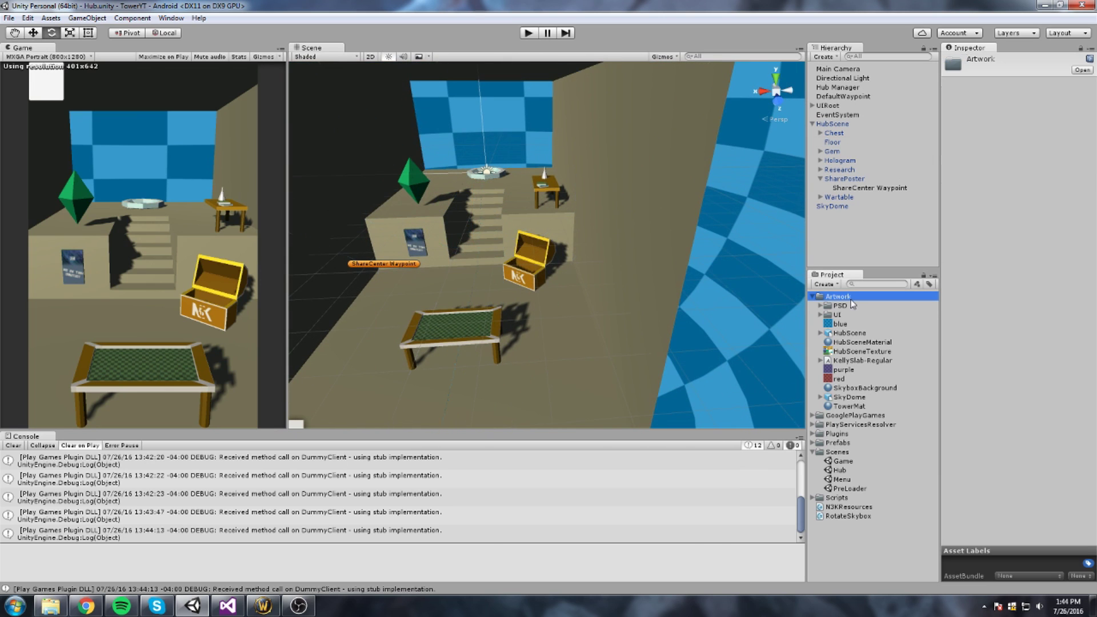
right_click(851, 300)
mouse_move(879, 307)
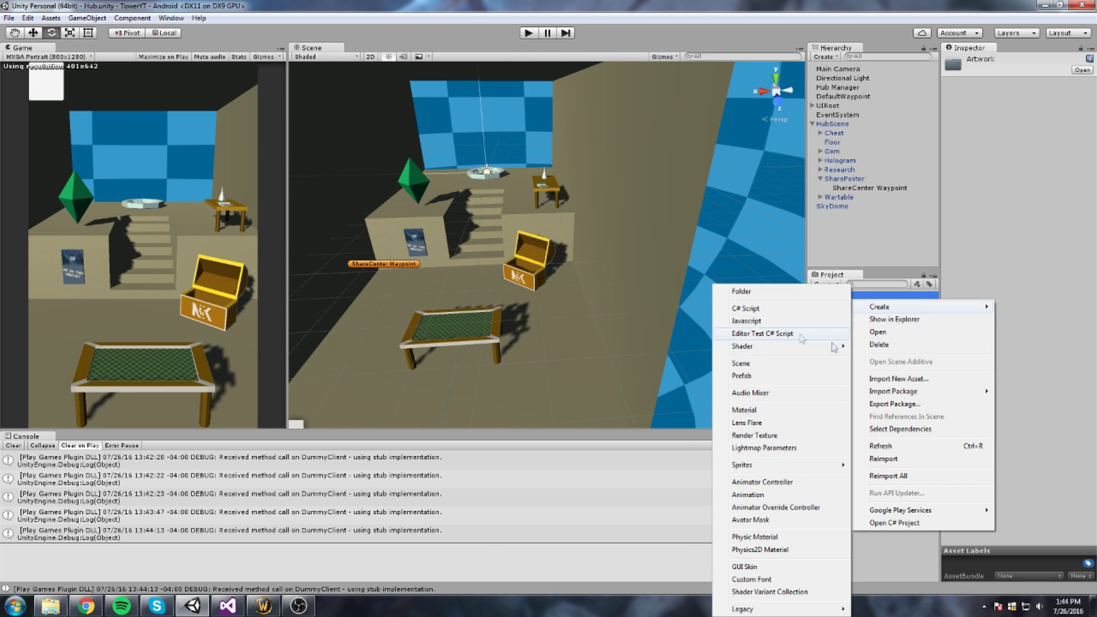
click(762, 411)
text(Purpl)
key(BackSpace)
key(BackSpace)
key(BackSpace)
key(BackSpace)
key(BackSpace)
text(Floor)
key(Return)
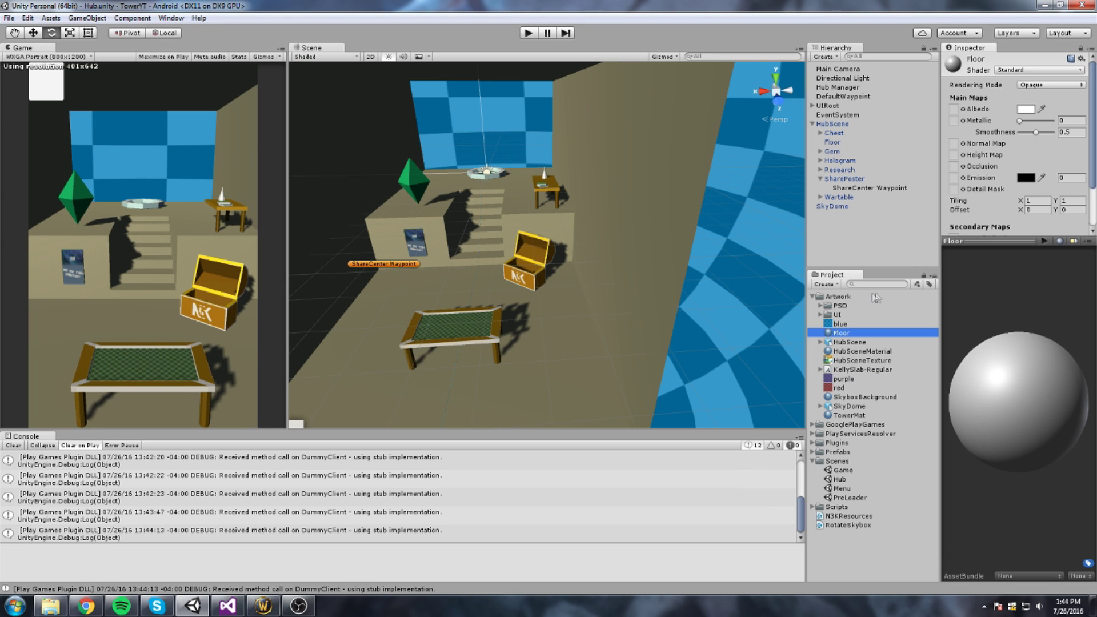
Create a second material named Wall in the Artwork folder
right_click(844, 297)
mouse_move(874, 305)
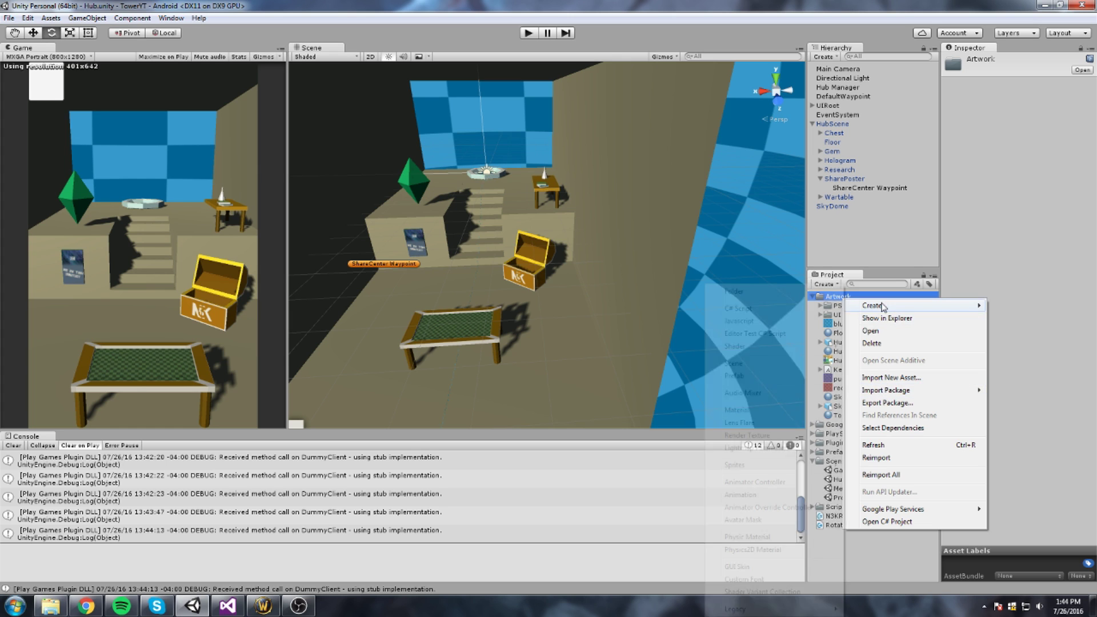
click(738, 411)
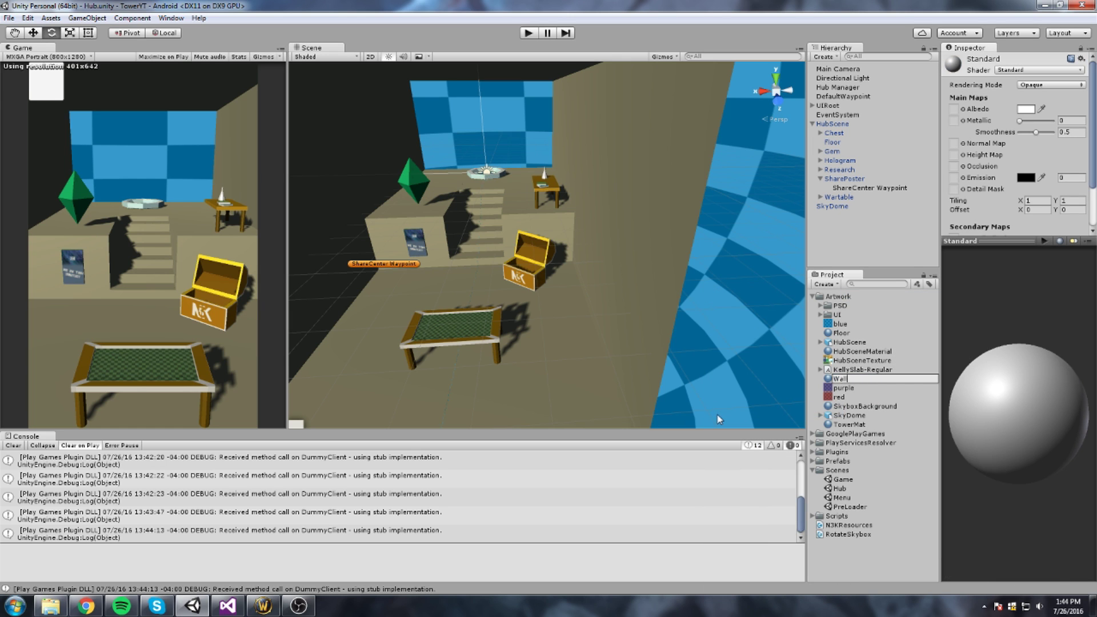
text(Wall)
key(Return)
Assign the red texture to the Wall material's Albedo map
drag(990, 236, 990, 416)
click(963, 108)
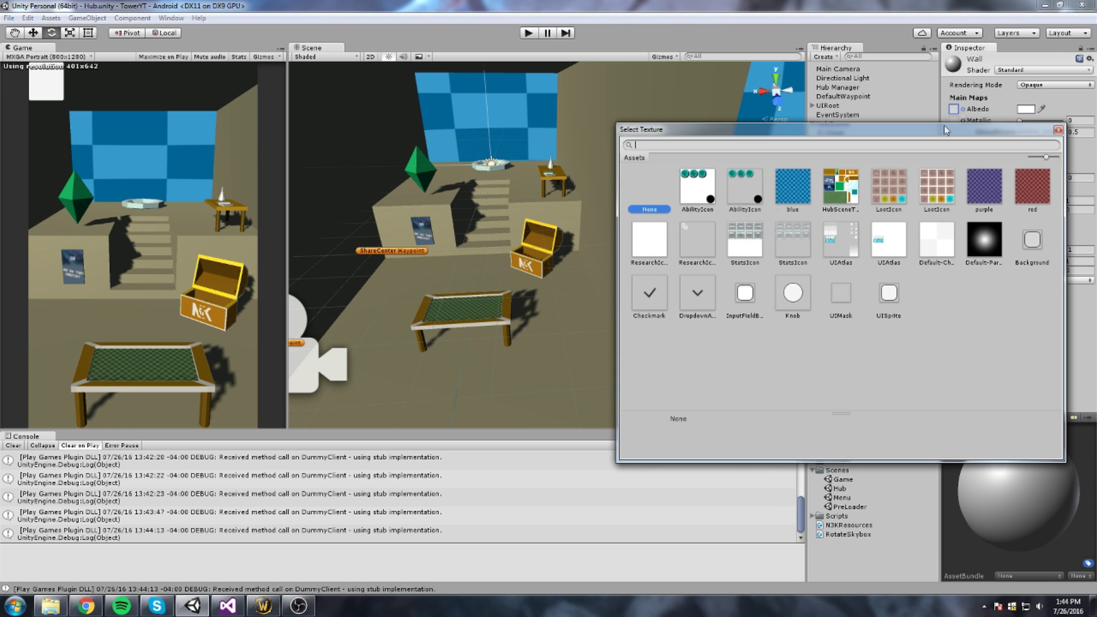
click(1032, 186)
click(1058, 131)
Assign the purple texture to the Floor material's Albedo map
middle_drag(659, 290, 649, 311)
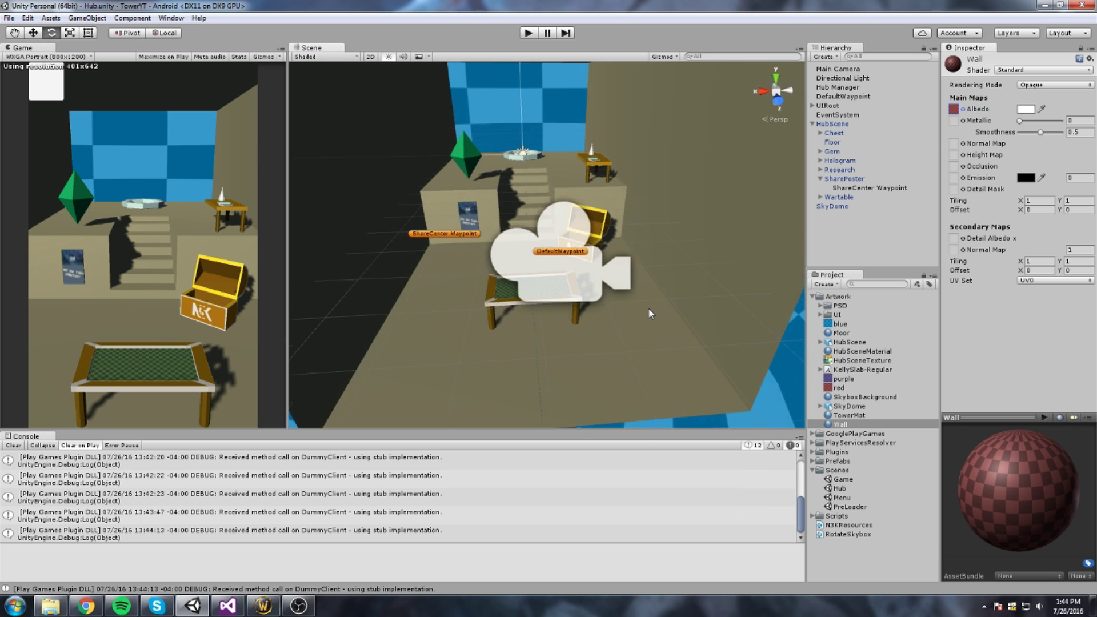
scroll(657, 317, up, 3)
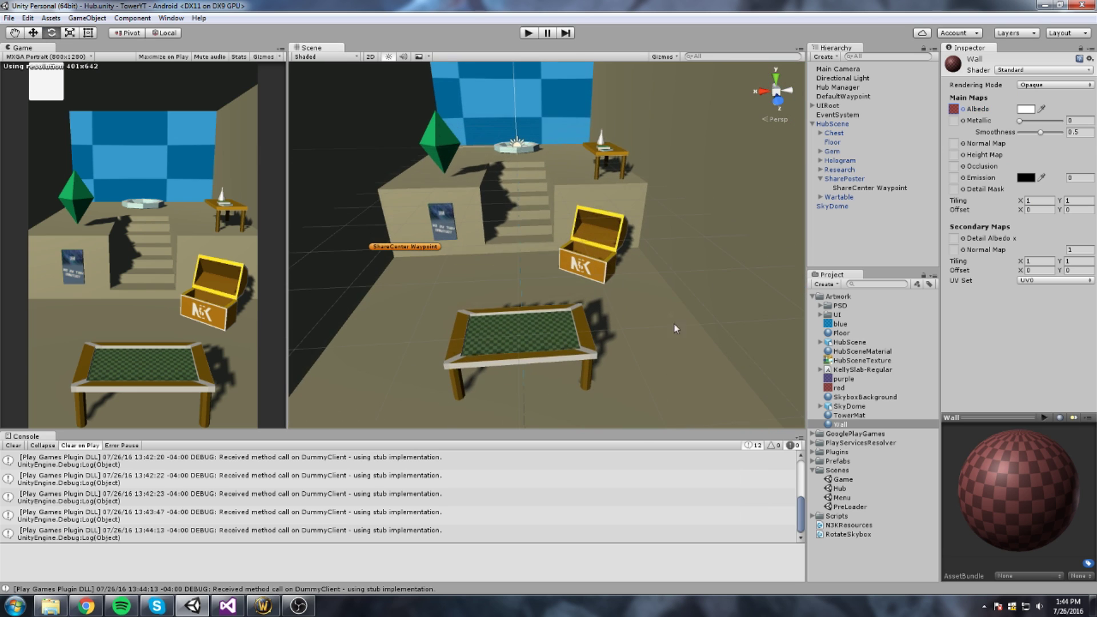
click(842, 334)
click(963, 109)
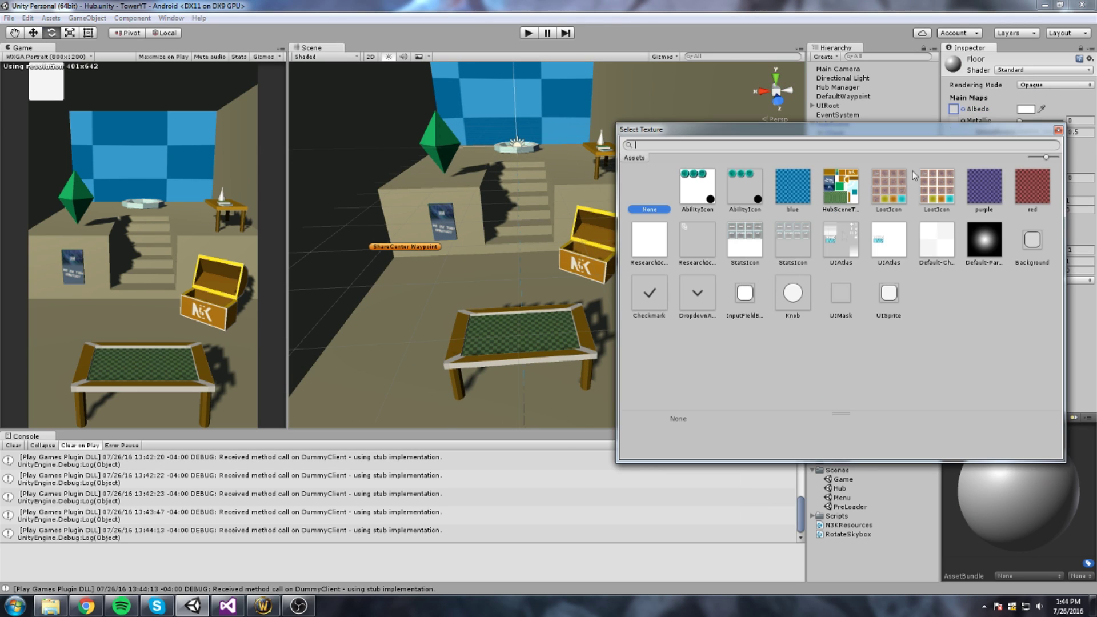
click(994, 182)
click(1059, 130)
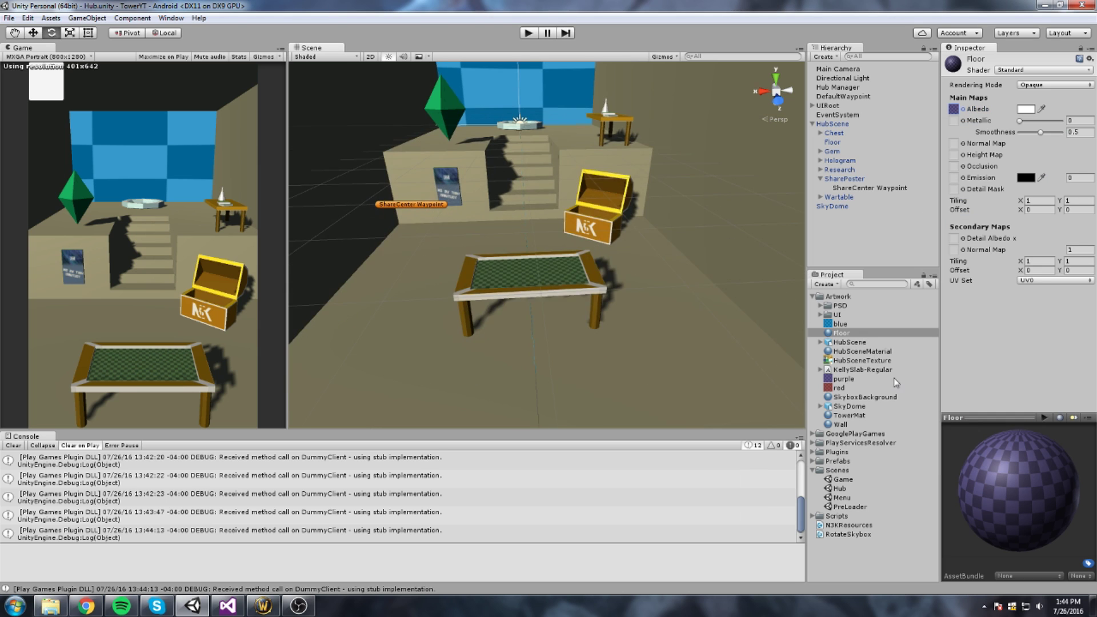
Apply the Floor material to the hub's floor mesh and check it in the scene and material preview
drag(861, 338, 636, 338)
scroll(645, 335, down, 5)
scroll(595, 334, up, 5)
scroll(542, 303, down, 4)
scroll(527, 297, up, 3)
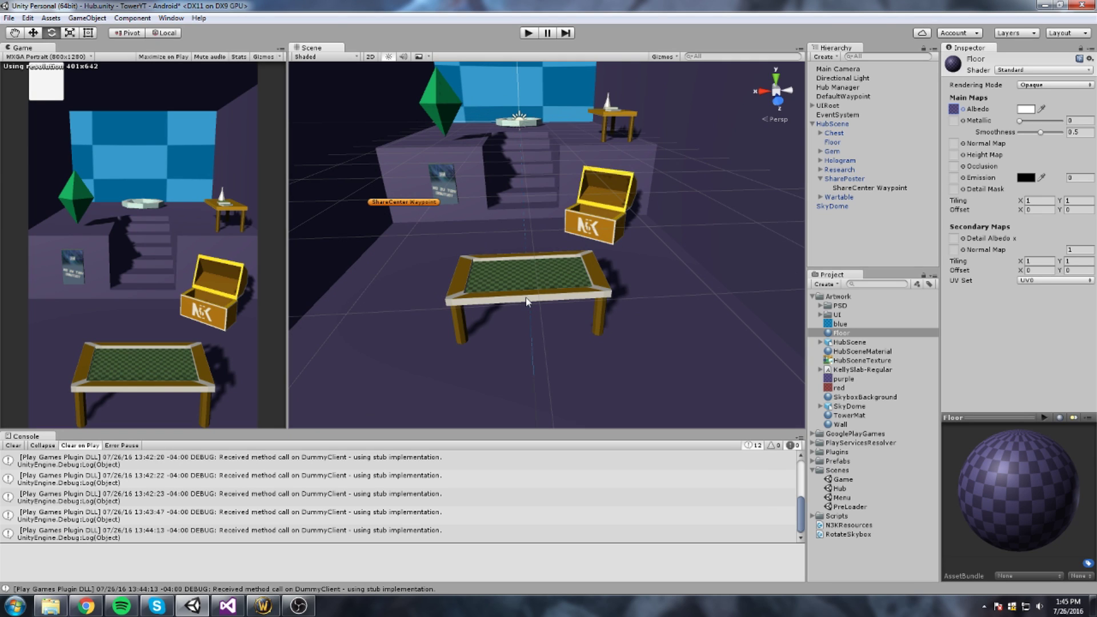
drag(1067, 529, 1050, 506)
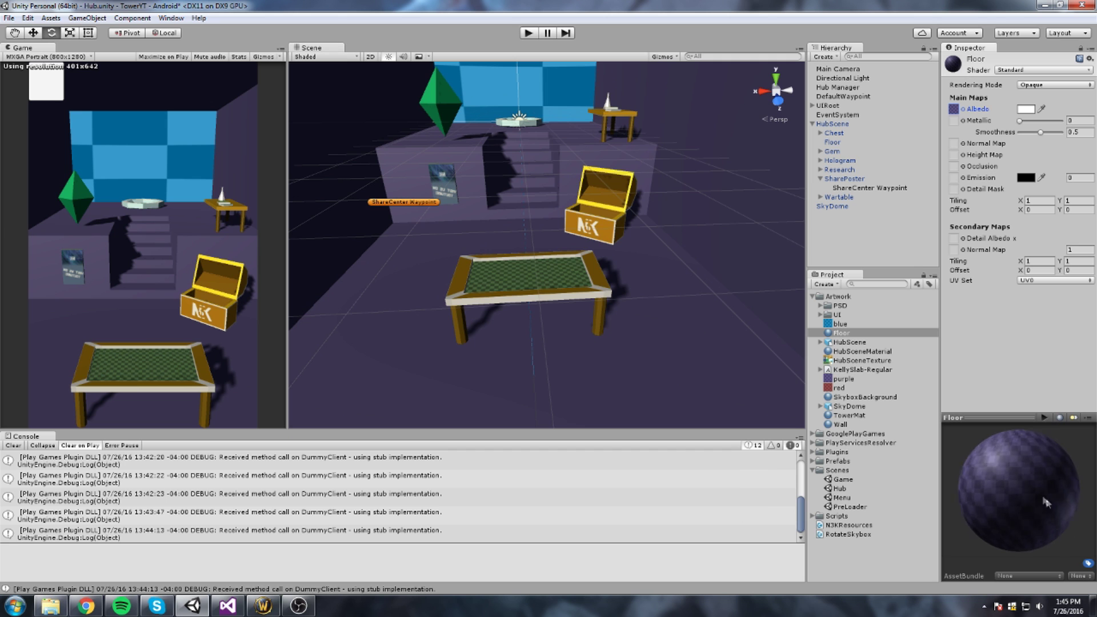
Apply the Wall material to the hub's room mesh in the scene
scroll(530, 313, down, 3)
right_drag(530, 313, 541, 257)
middle_drag(541, 257, 529, 228)
middle_drag(557, 300, 560, 274)
right_drag(561, 275, 507, 308)
scroll(507, 309, down, 2)
scroll(568, 228, down, 3)
middle_drag(507, 308, 572, 225)
right_drag(571, 223, 560, 269)
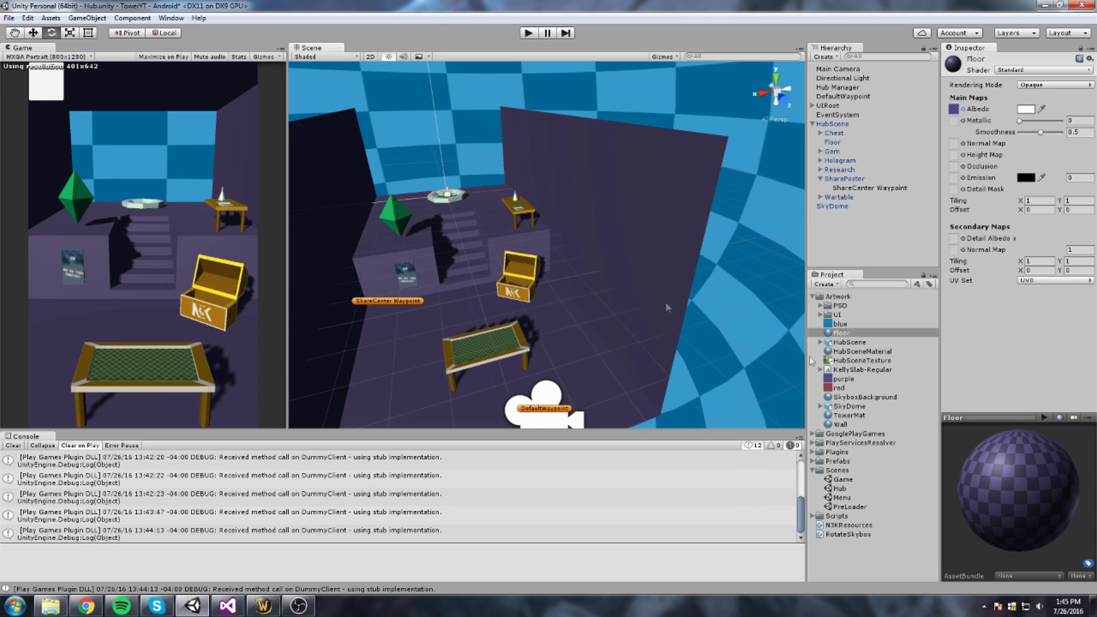
drag(836, 426, 615, 215)
Examine how the red Wall material covers the room's walls, floor and stairs
right_drag(614, 216, 571, 231)
middle_drag(571, 232, 469, 203)
right_drag(470, 203, 514, 206)
middle_drag(514, 205, 556, 219)
scroll(587, 208, down, 2)
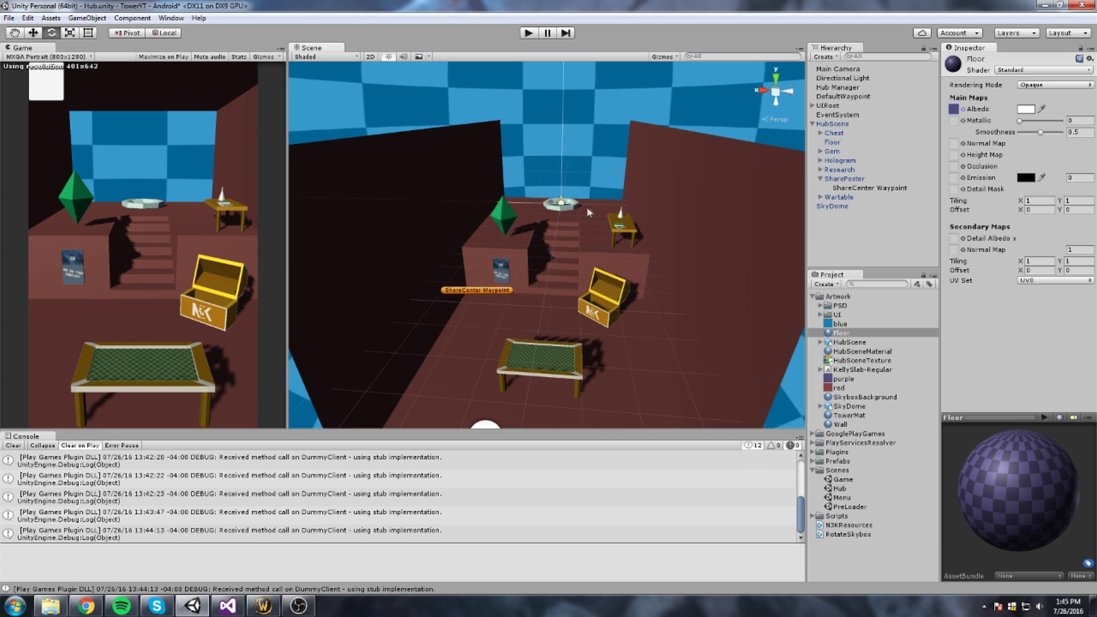
scroll(588, 208, up, 2)
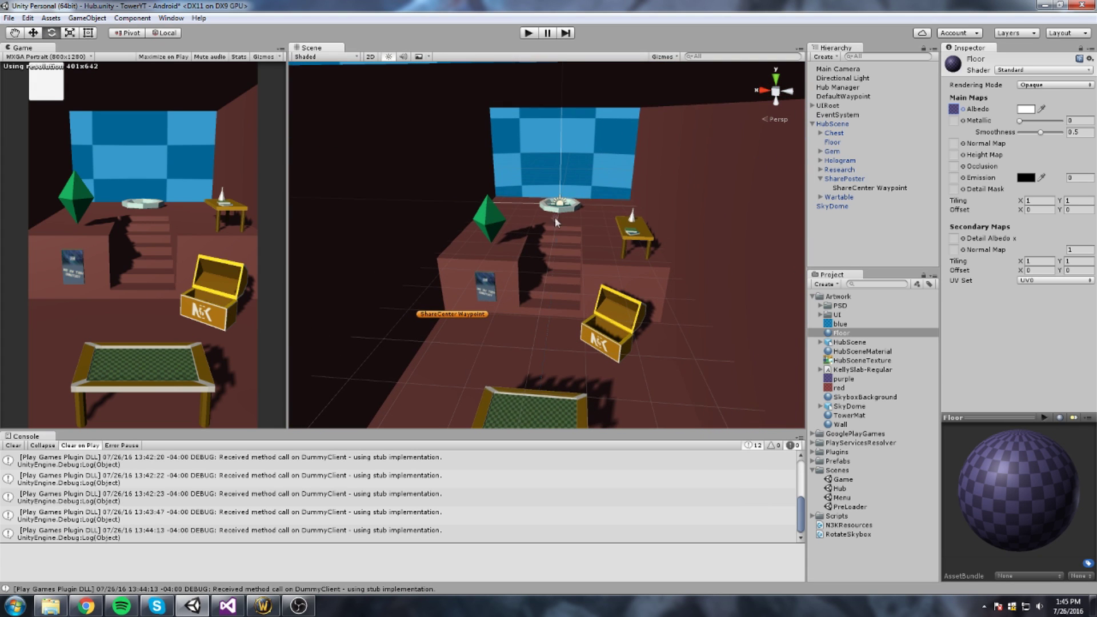
middle_drag(543, 162, 539, 161)
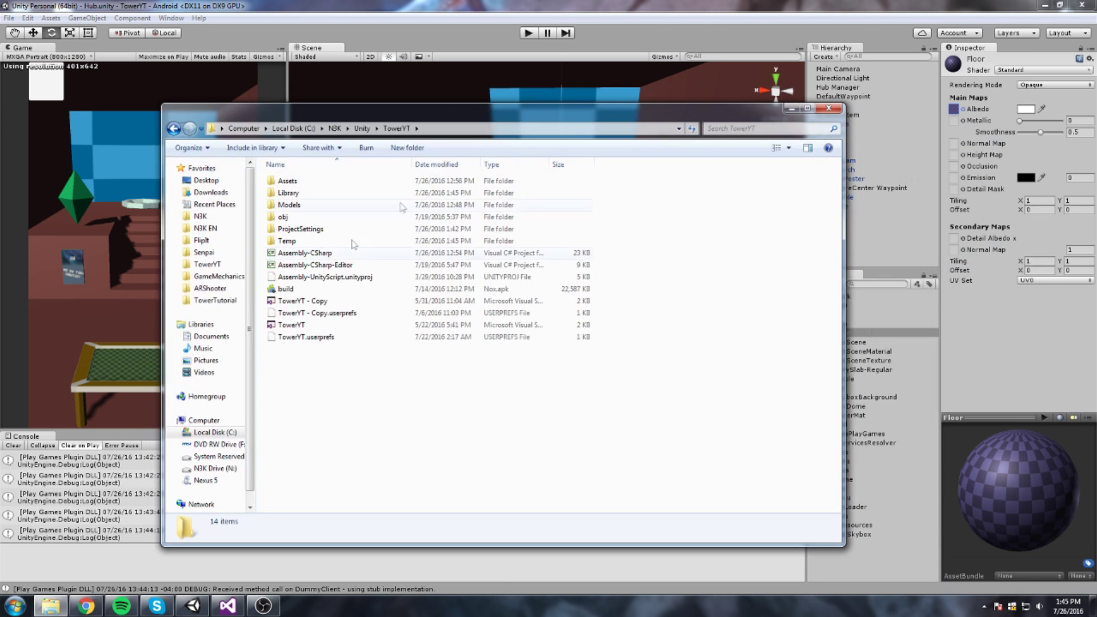
Open HubScene.blend from the TowerYT project's Models folder in Blender and switch the Chest to Object Mode
double_click(291, 204)
double_click(290, 181)
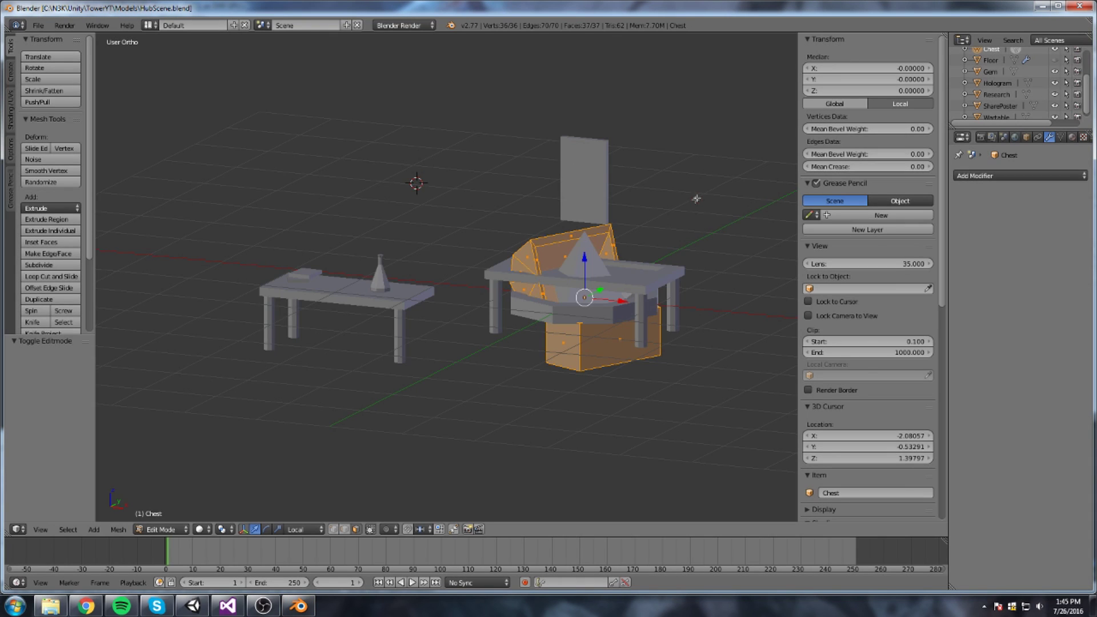
click(697, 198)
middle_drag(697, 198, 671, 240)
click(376, 249)
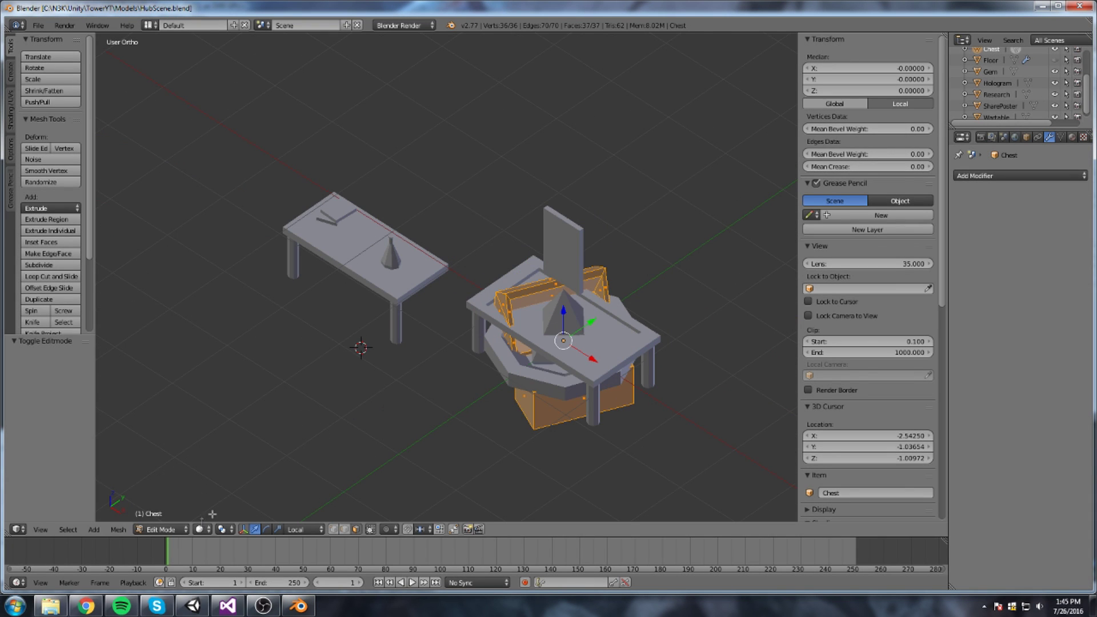
click(167, 515)
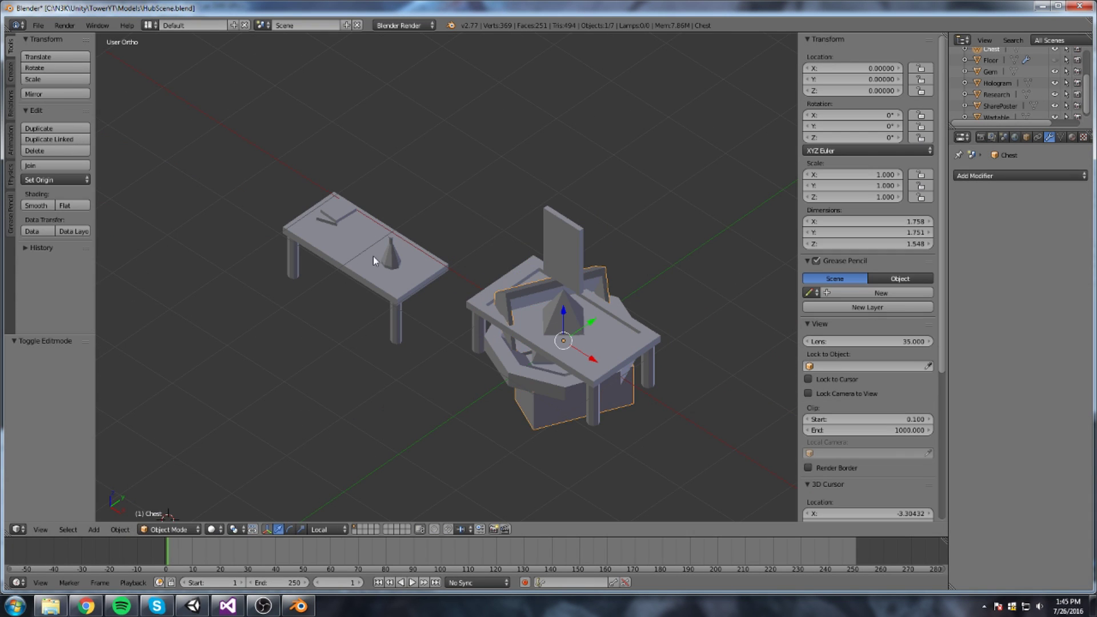
Reset the locations of the table with the flask and the SharePoster to 0
text(0)
key(Tab)
text(0)
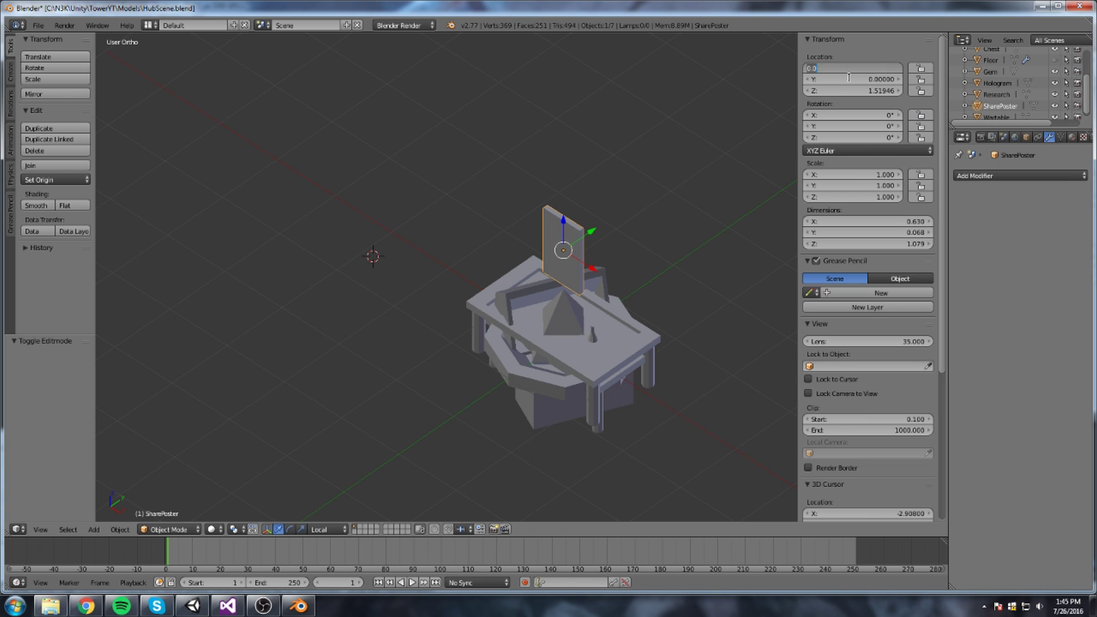
scroll(559, 213, down, 4)
click(676, 246)
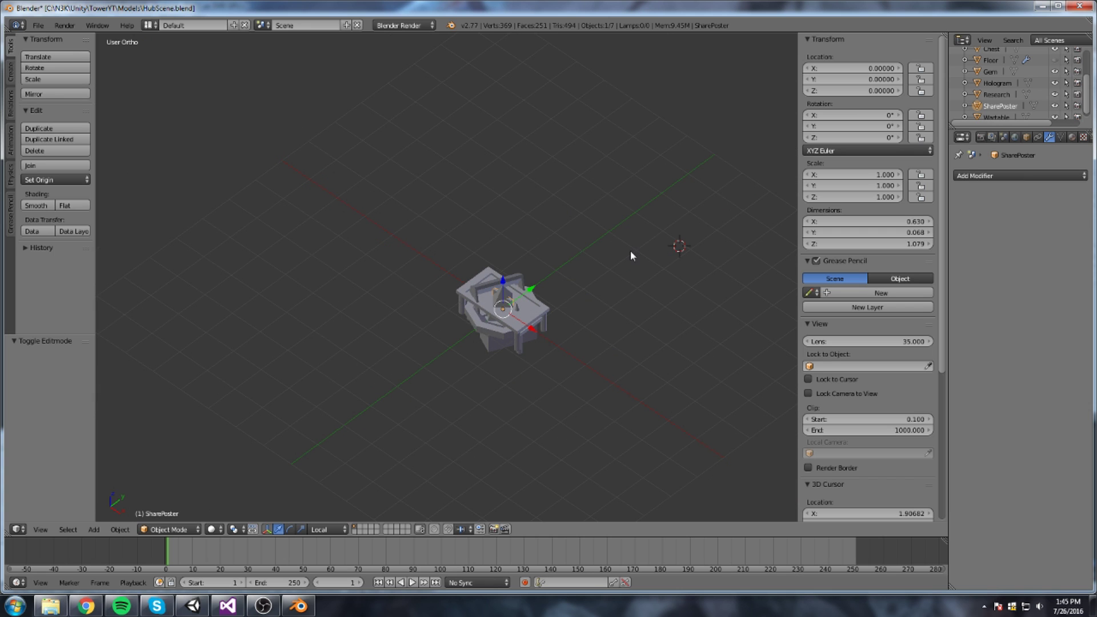
Reveal all hidden objects and hide everything except the Floor room and the SharePoster
key(alt+h)
middle_drag(602, 310, 508, 288)
scroll(508, 288, down, 1)
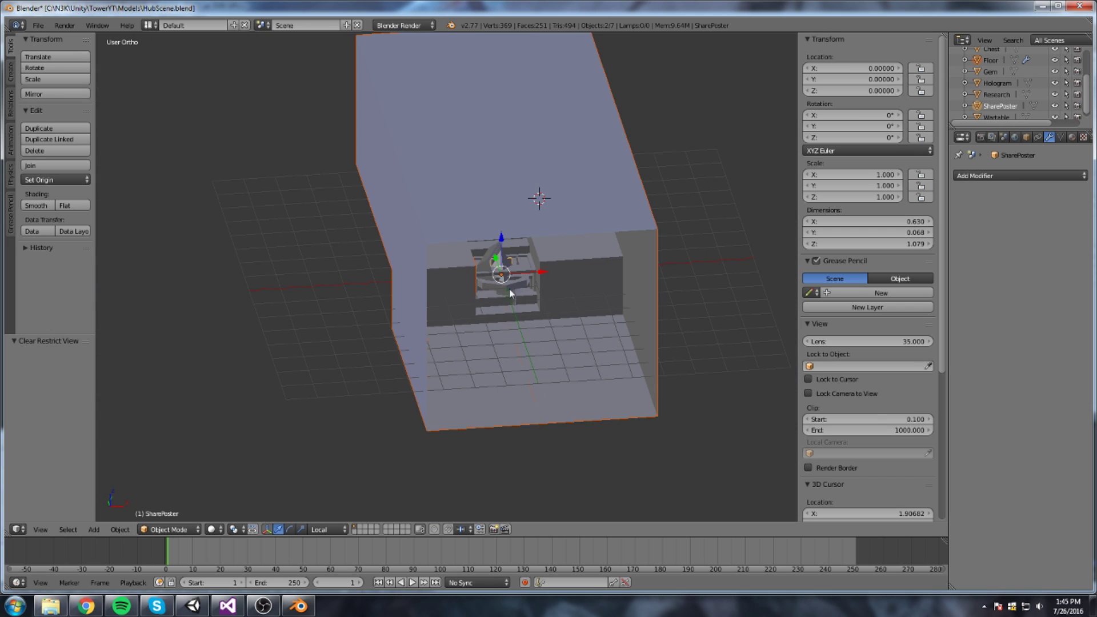
key(shift+h)
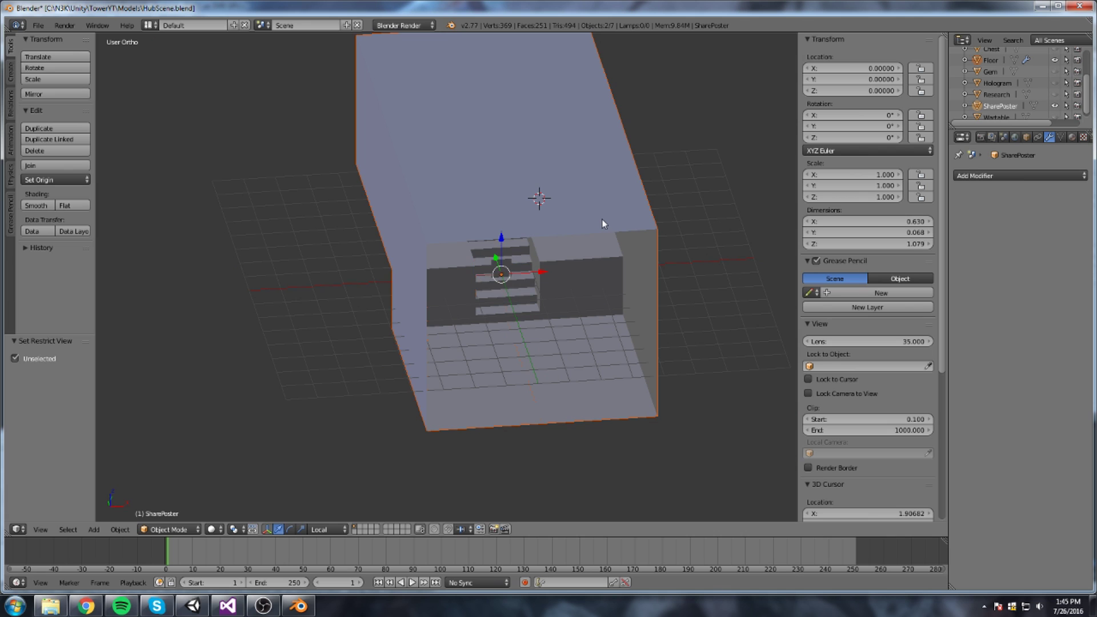
middle_drag(602, 218, 569, 237)
scroll(569, 238, up, 2)
scroll(575, 240, up, 3)
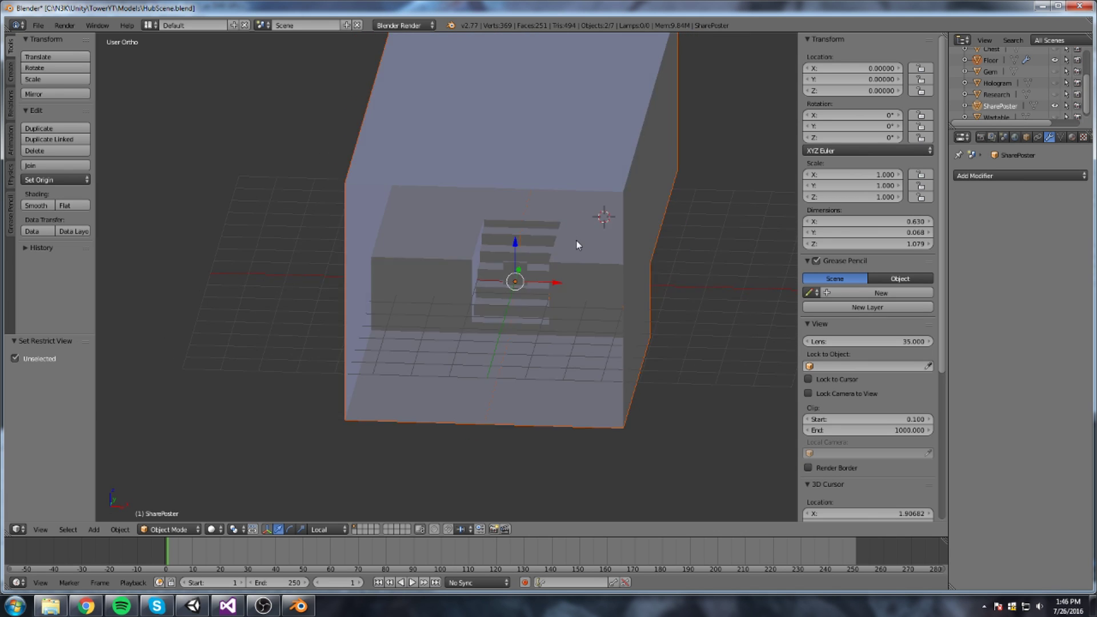
Hide the SharePoster in front of the stairs and select the Floor object
right_click(738, 367)
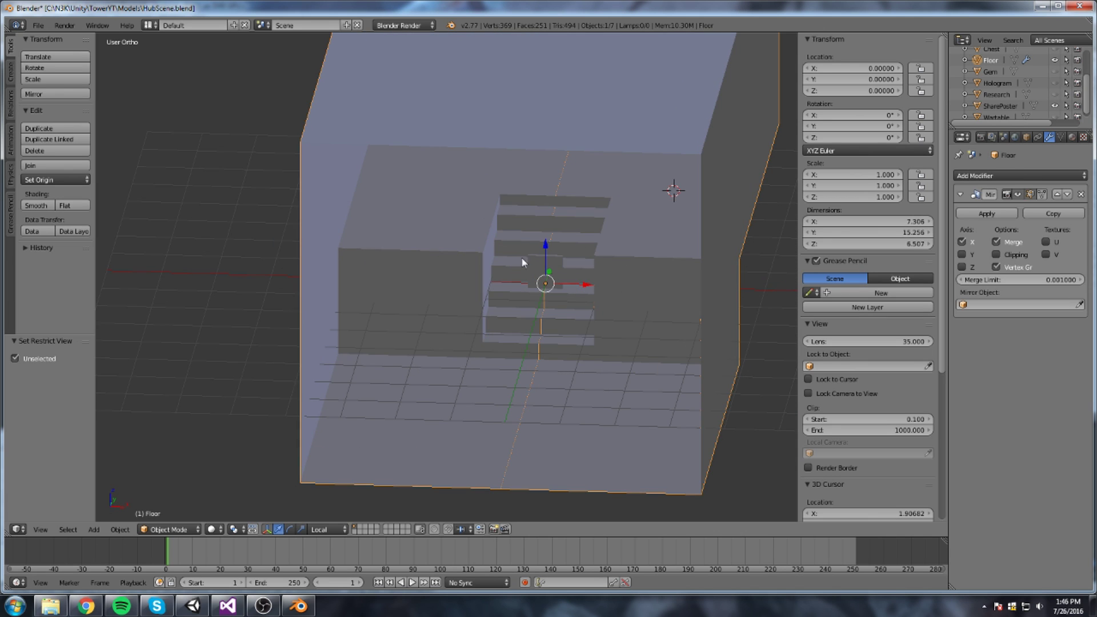
right_click(538, 268)
mouse_move(540, 267)
middle_down()
mouse_move(505, 277)
mouse_move(575, 275)
mouse_move(519, 272)
mouse_move(538, 268)
middle_up()
scroll(544, 240, up, 3)
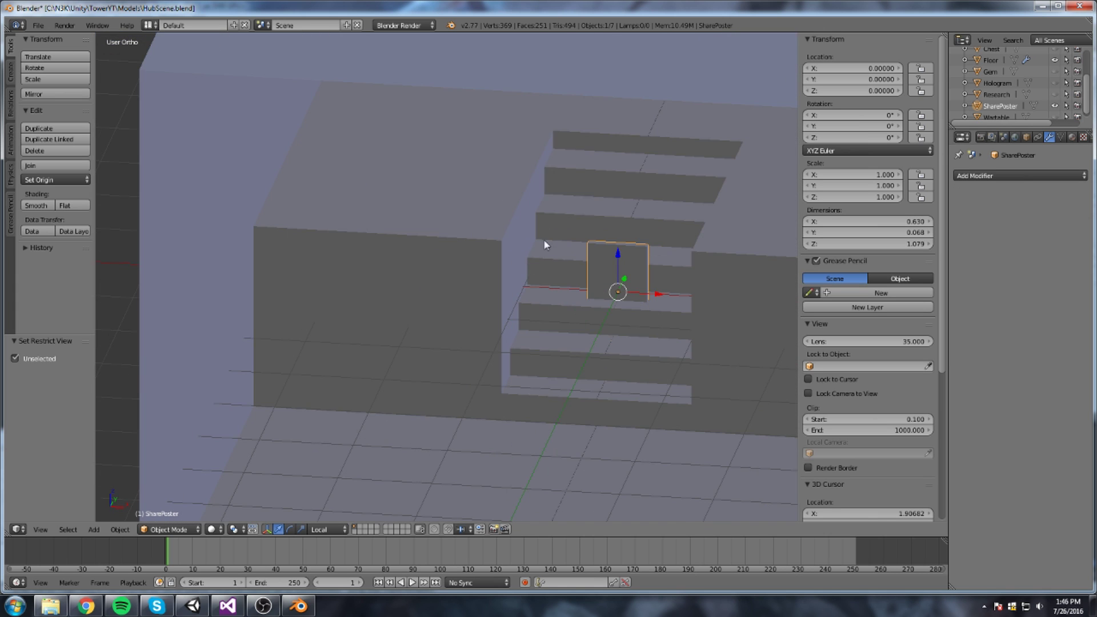
scroll(599, 246, down, 3)
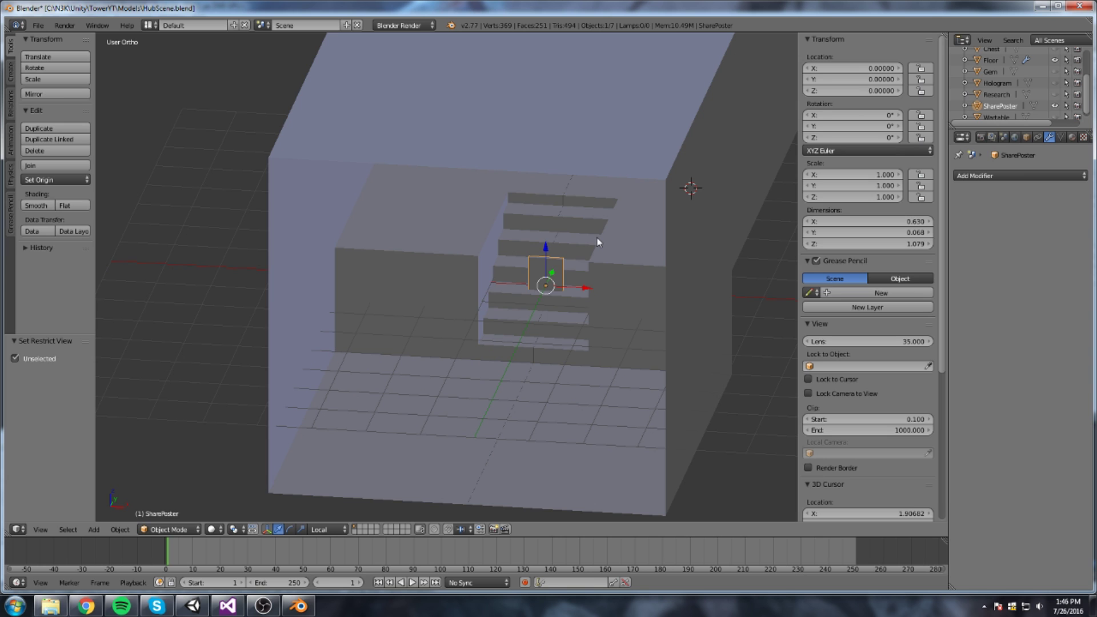
key(h)
right_click(628, 151)
Enable Clipping on the Floor's Mirror modifier and inspect the centre seam down the staircase
scroll(606, 200, up, 4)
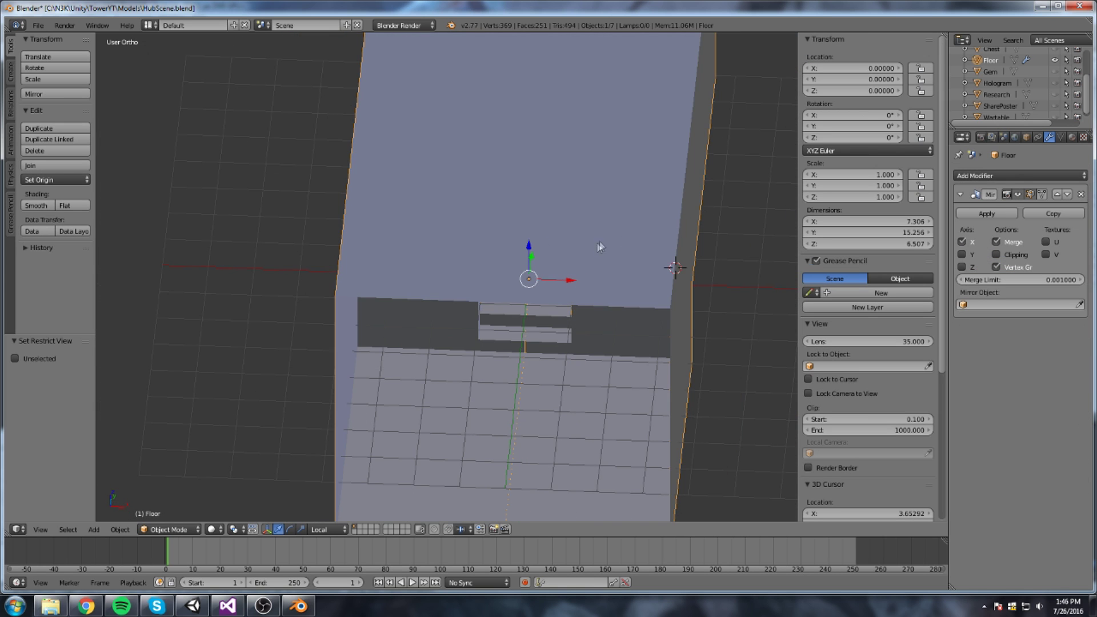
middle_drag(598, 241, 598, 230)
scroll(598, 230, up, 2)
middle_drag(535, 290, 536, 272)
scroll(536, 272, down, 3)
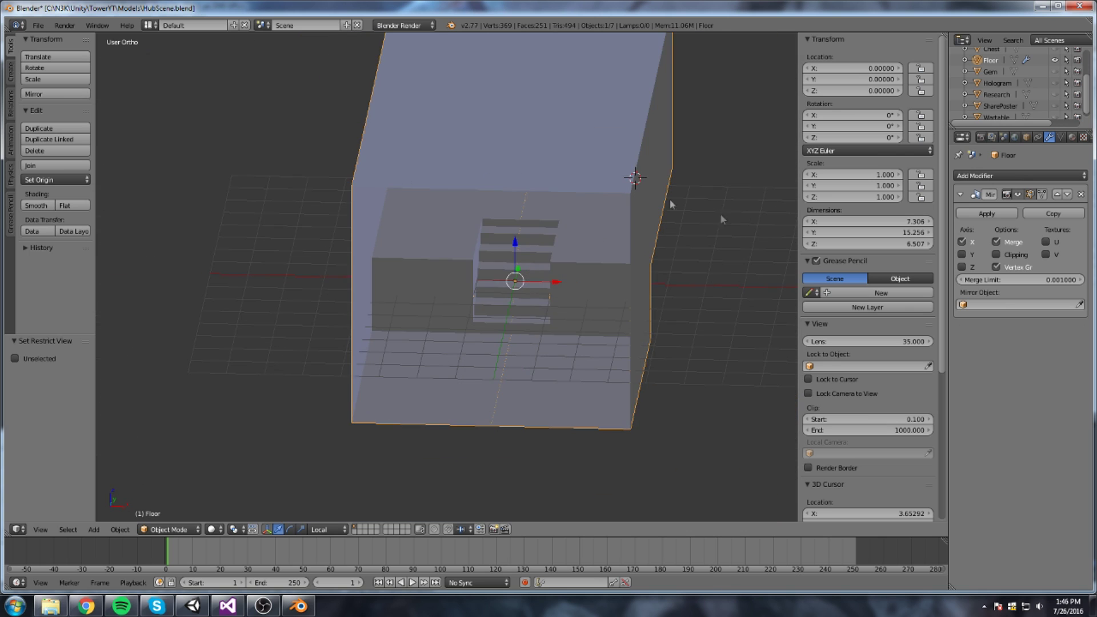
middle_drag(585, 180, 544, 189)
middle_drag(533, 218, 534, 220)
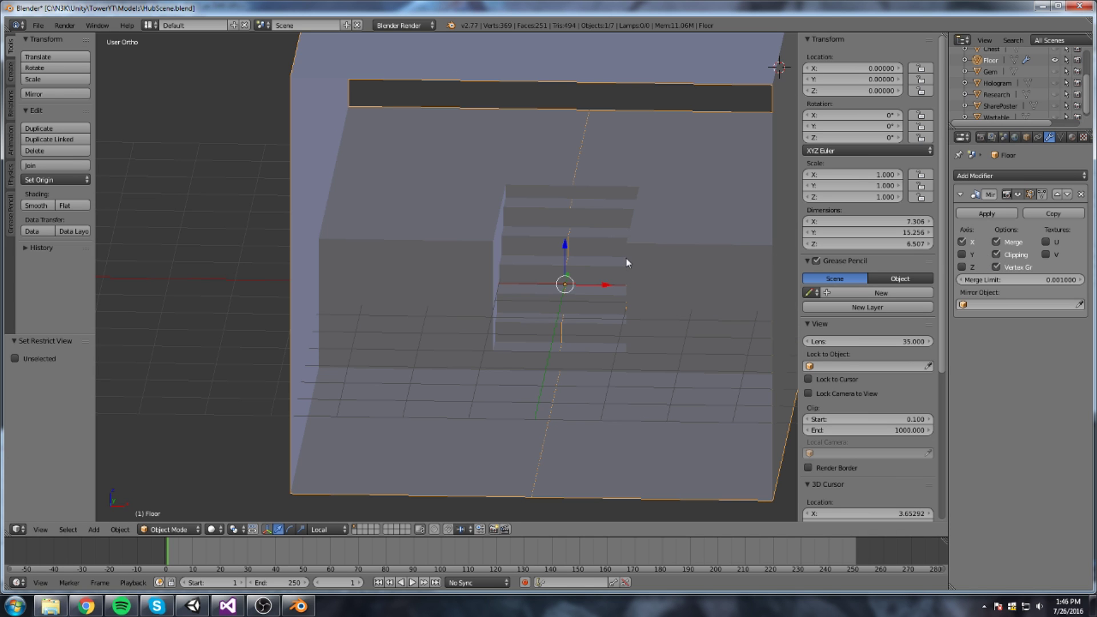
scroll(626, 258, up, 4)
key(g)
right_click(493, 157)
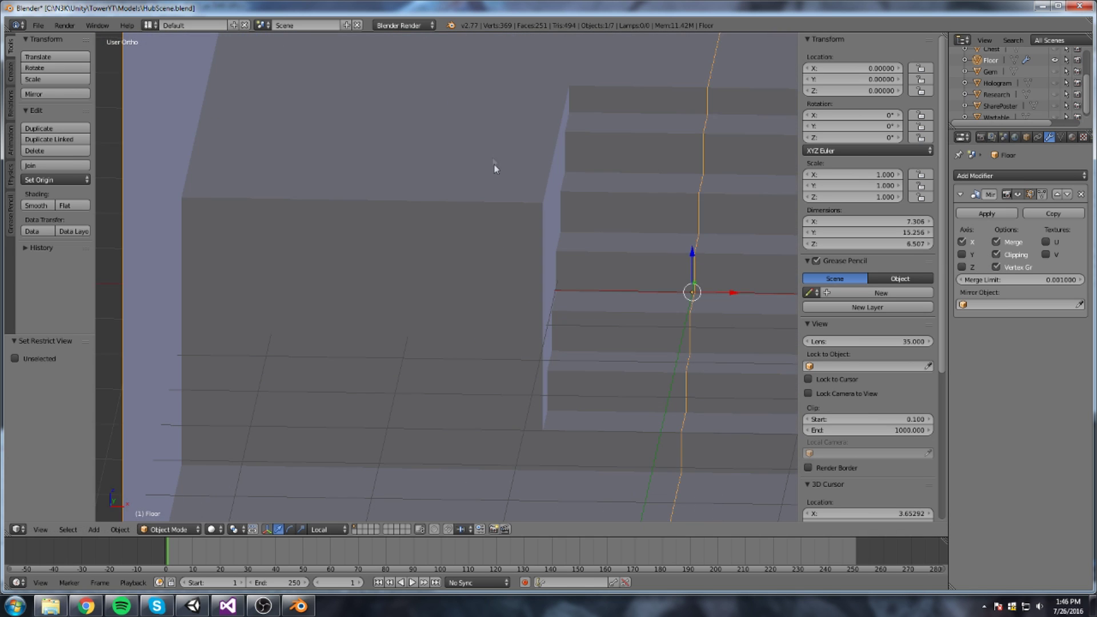
scroll(633, 196, up, 2)
mouse_move(633, 196)
middle_down()
mouse_move(665, 196)
mouse_move(593, 196)
mouse_move(640, 202)
middle_up()
scroll(640, 203, down, 5)
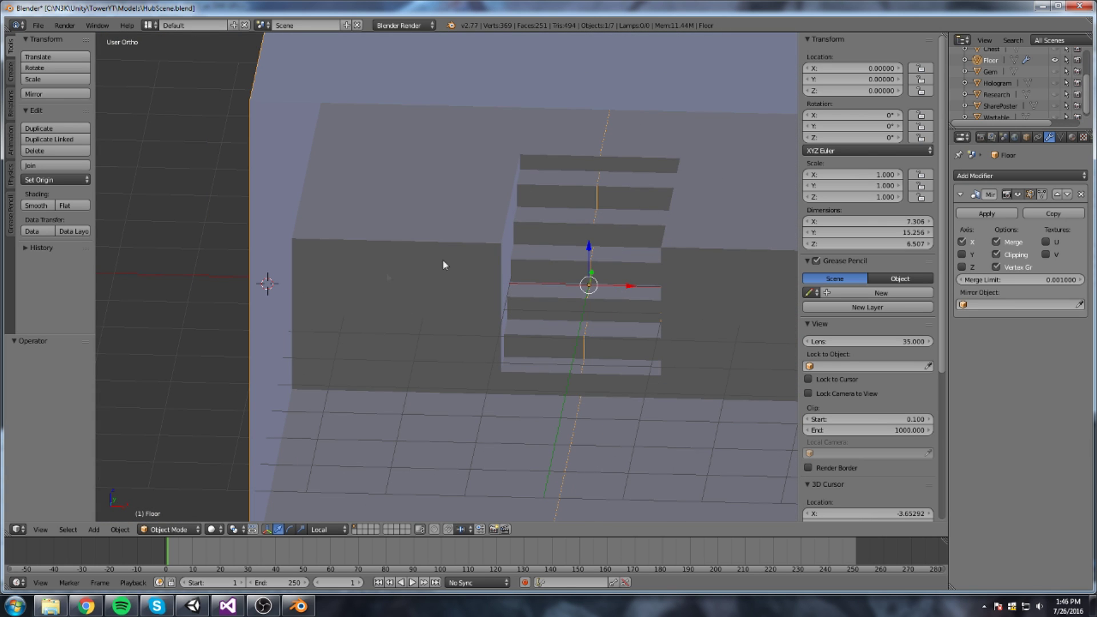
scroll(445, 269, up, 2)
middle_drag(753, 207, 666, 262)
scroll(669, 260, up, 2)
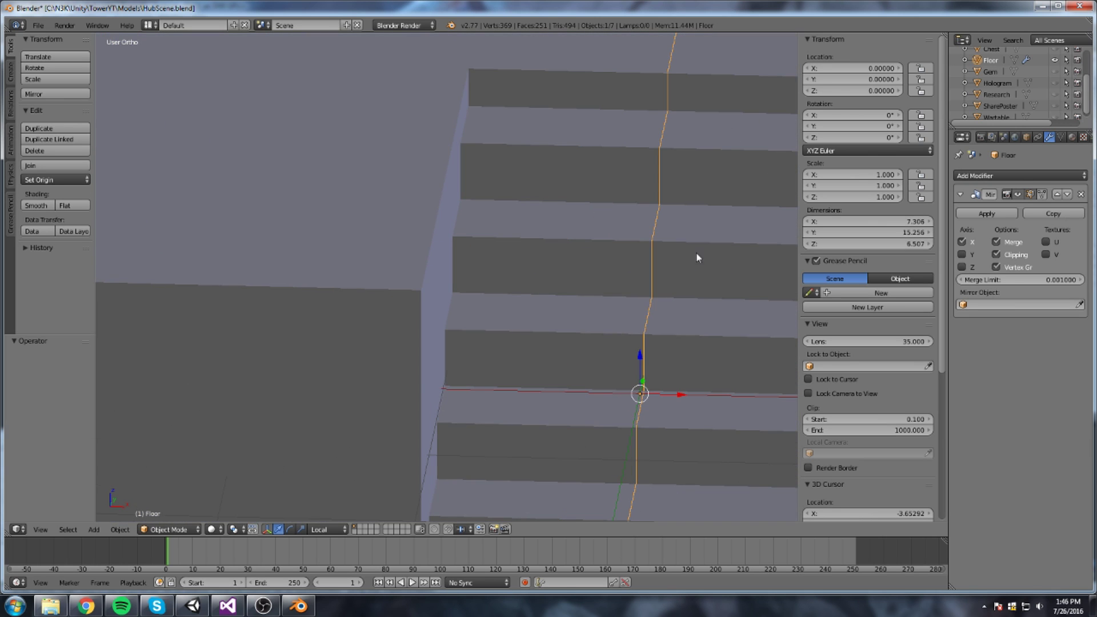
click(996, 255)
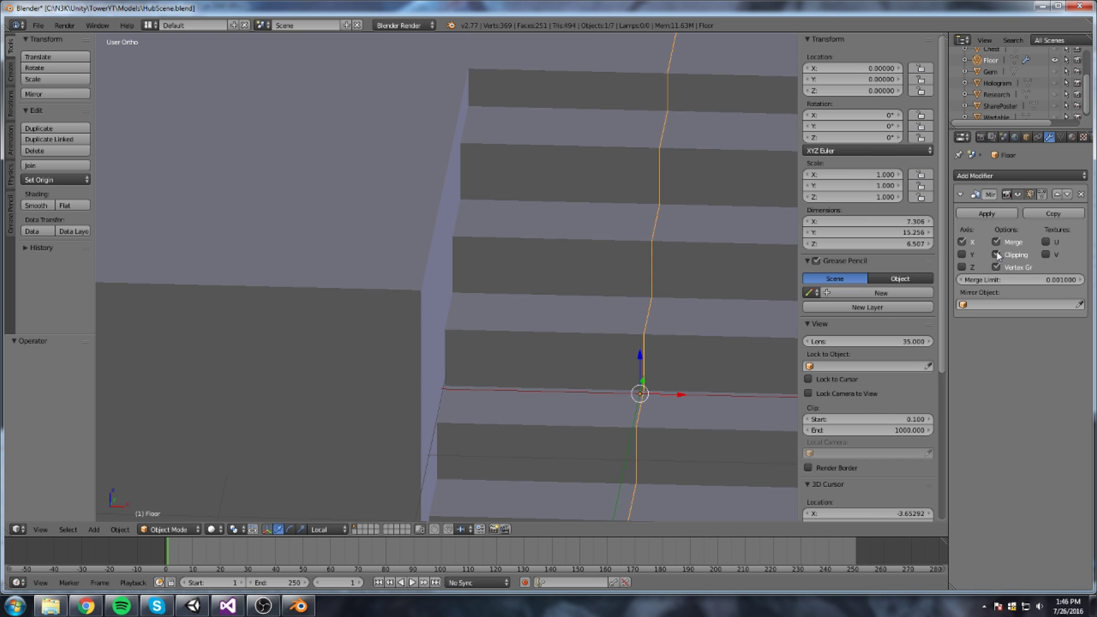
Switch the Floor object to Edit Mode and reveal its hidden geometry
scroll(597, 192, down, 6)
middle_drag(596, 191, 556, 311)
scroll(568, 313, up, 1)
scroll(568, 313, down, 3)
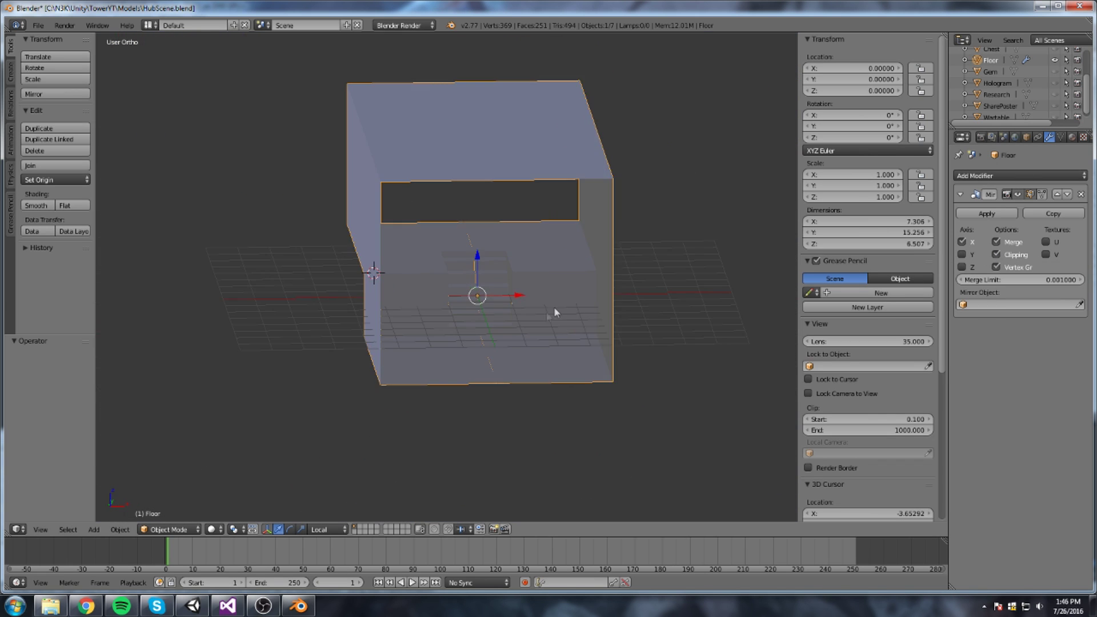
scroll(556, 311, up, 4)
click(179, 534)
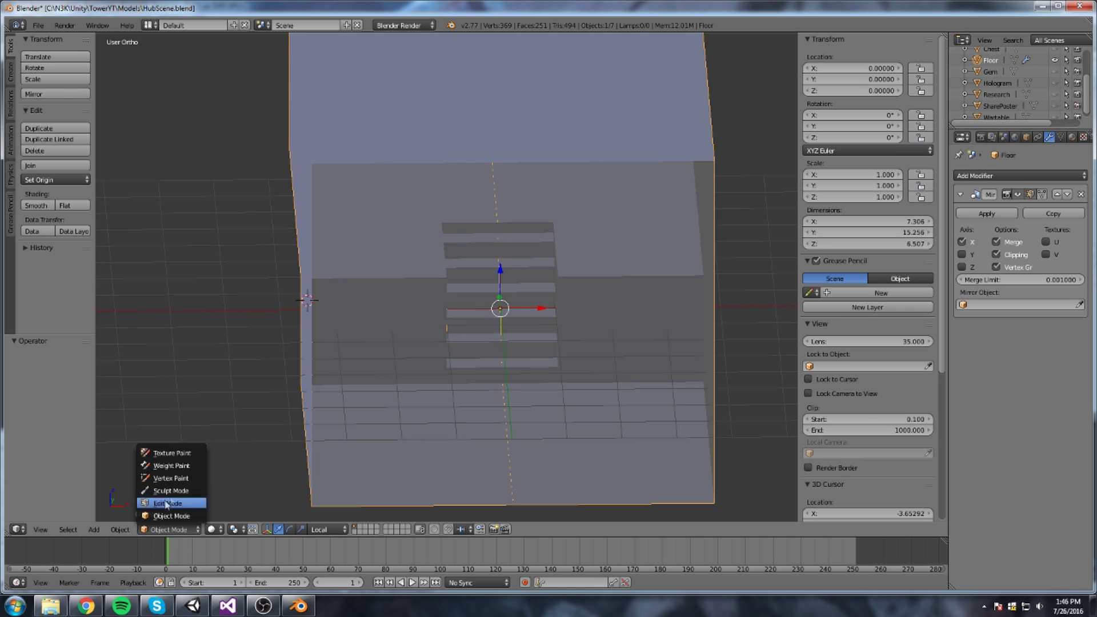
click(169, 503)
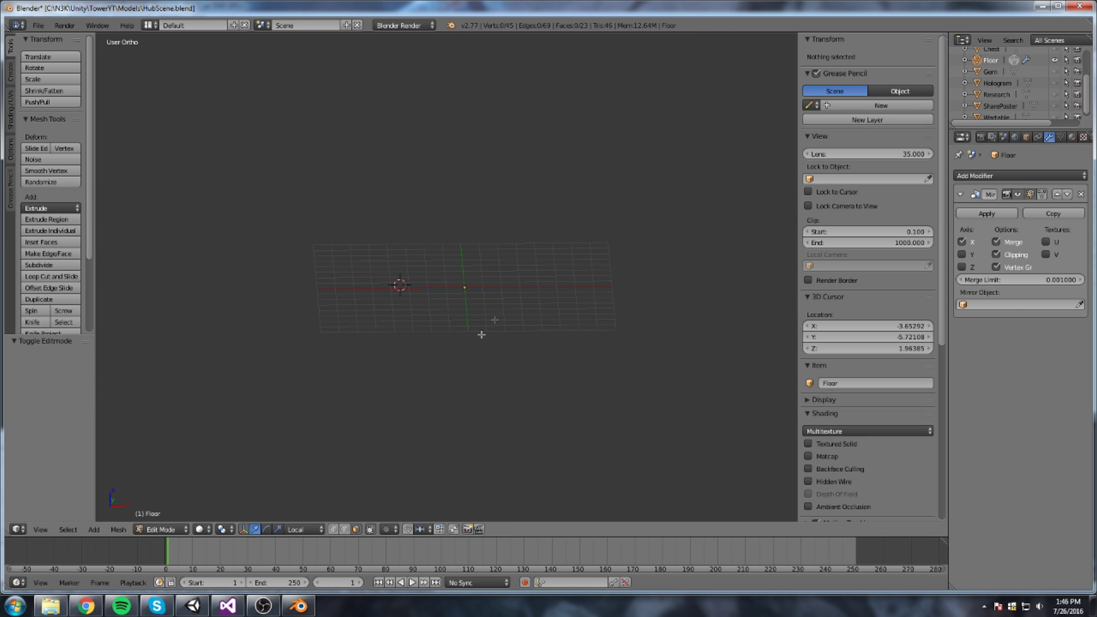
key(alt+h)
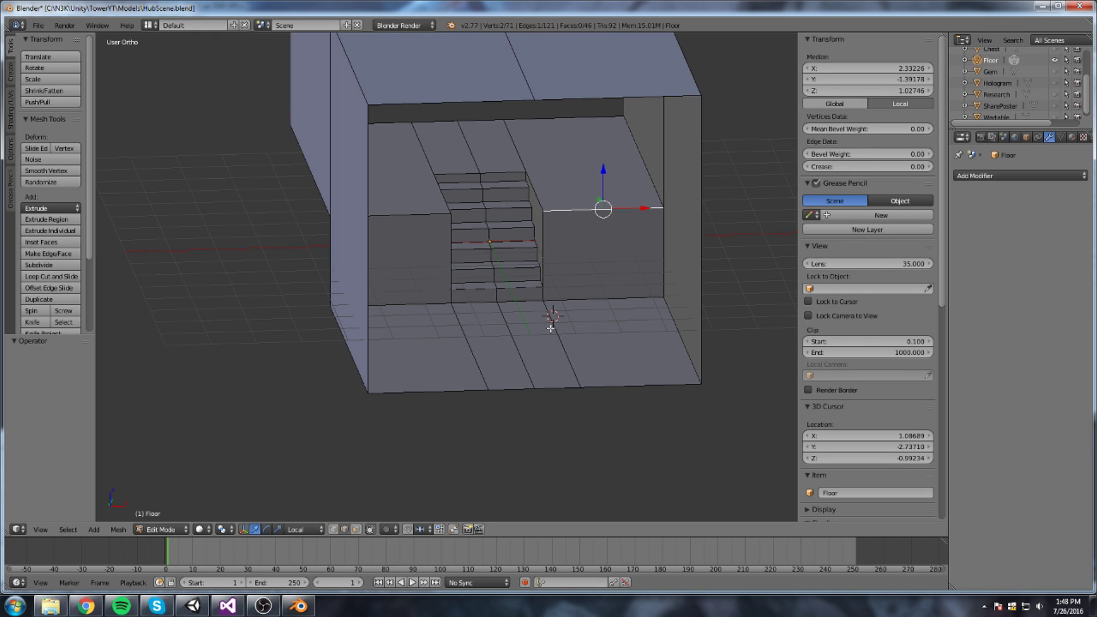
Select the centre edge loop running along the floor and up the stairs and dissolve its edges
alt+right_click(507, 331)
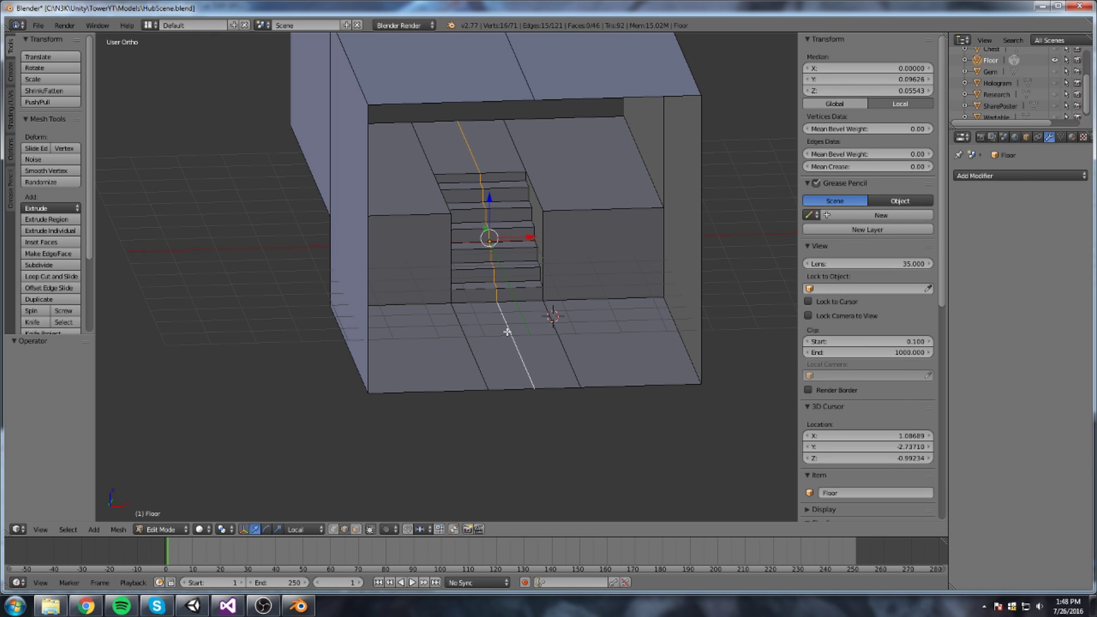
middle_drag(525, 255, 537, 323)
key(x)
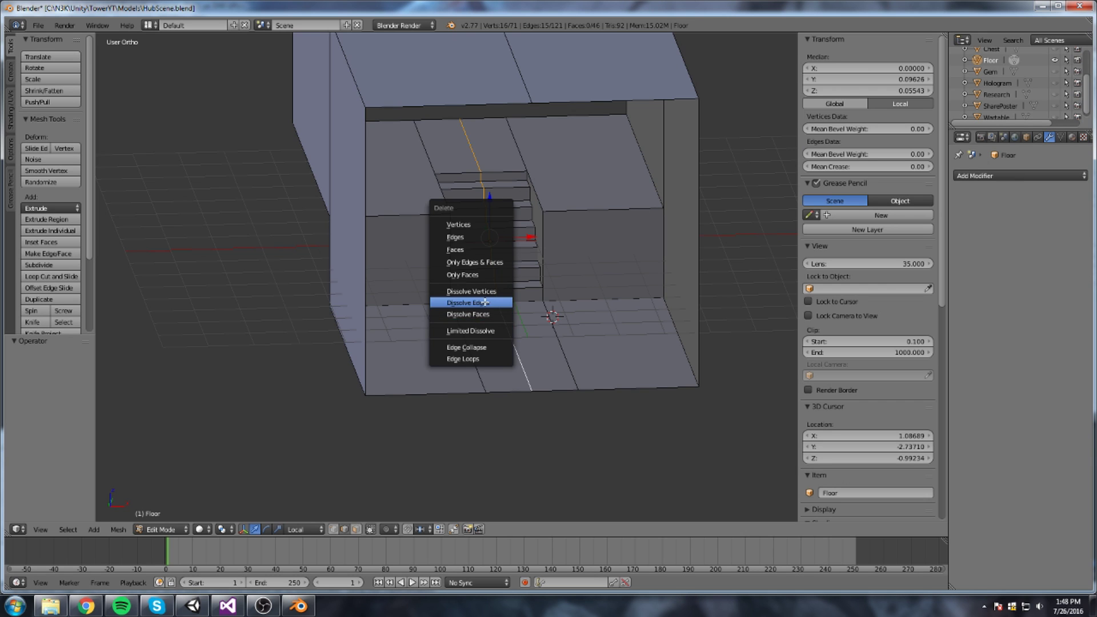
click(485, 302)
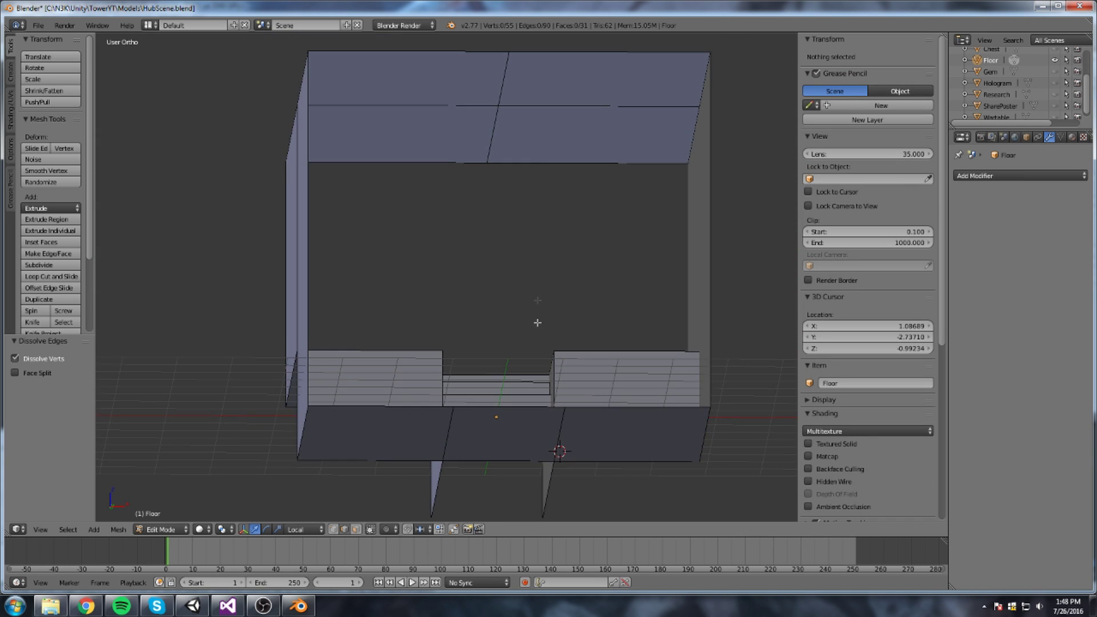
Select the centre edge loop across the ceiling and dissolve its edges
alt+right_click(505, 77)
middle_drag(504, 78, 493, 137)
key(x)
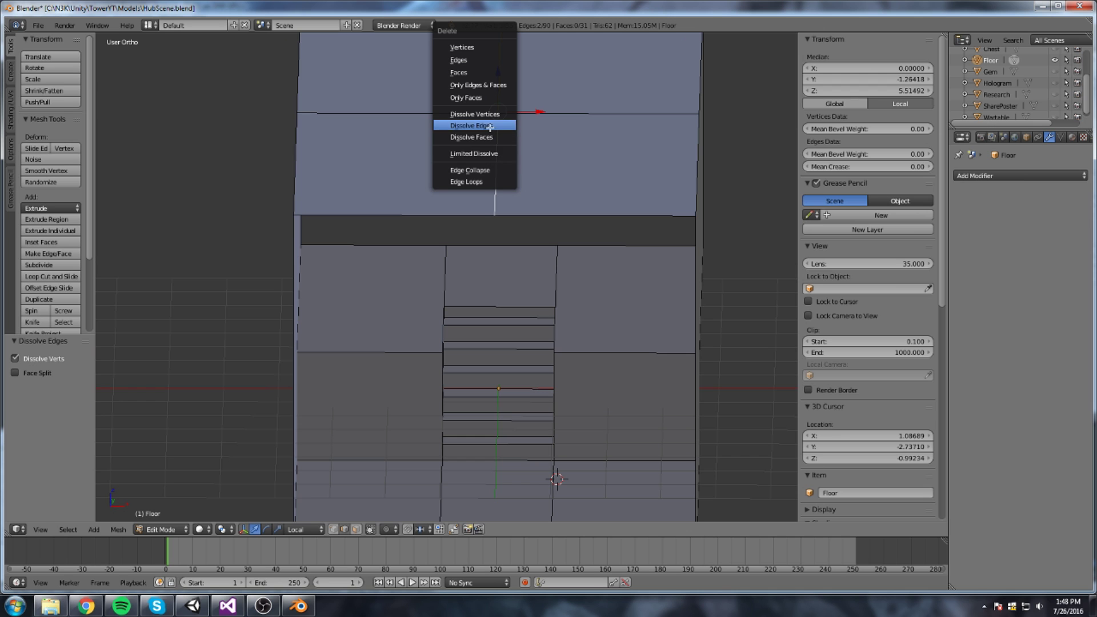
click(490, 127)
middle_drag(489, 127, 536, 167)
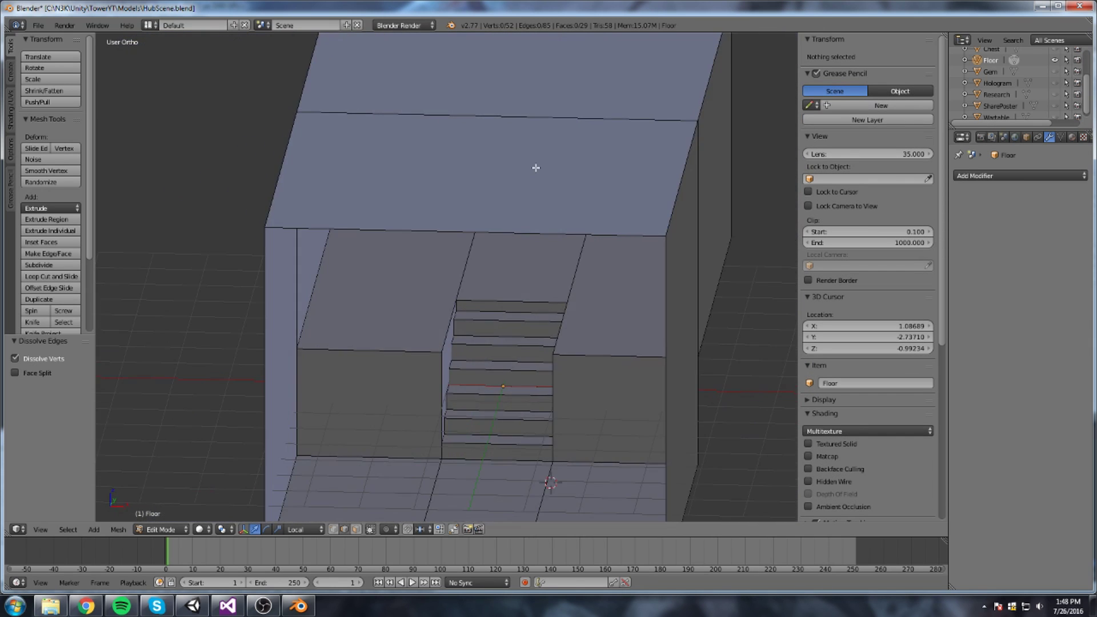
scroll(516, 276, down, 3)
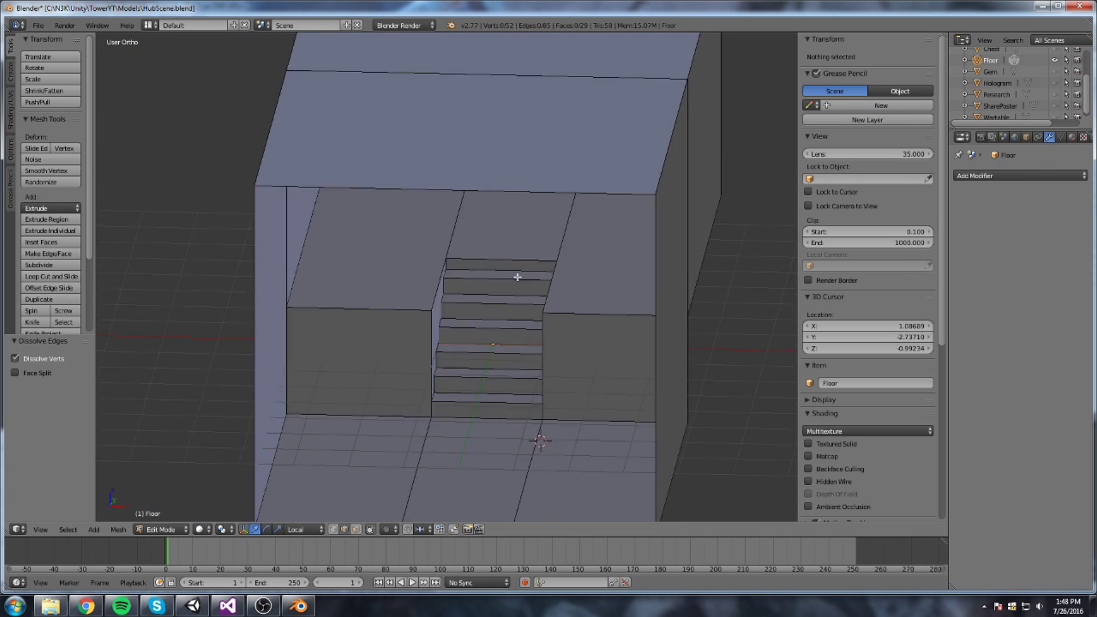
Save HubScene.blend over the existing file and check the room mesh in wireframe and solid display
key(ctrl+s)
click(486, 252)
middle_drag(486, 252, 543, 246)
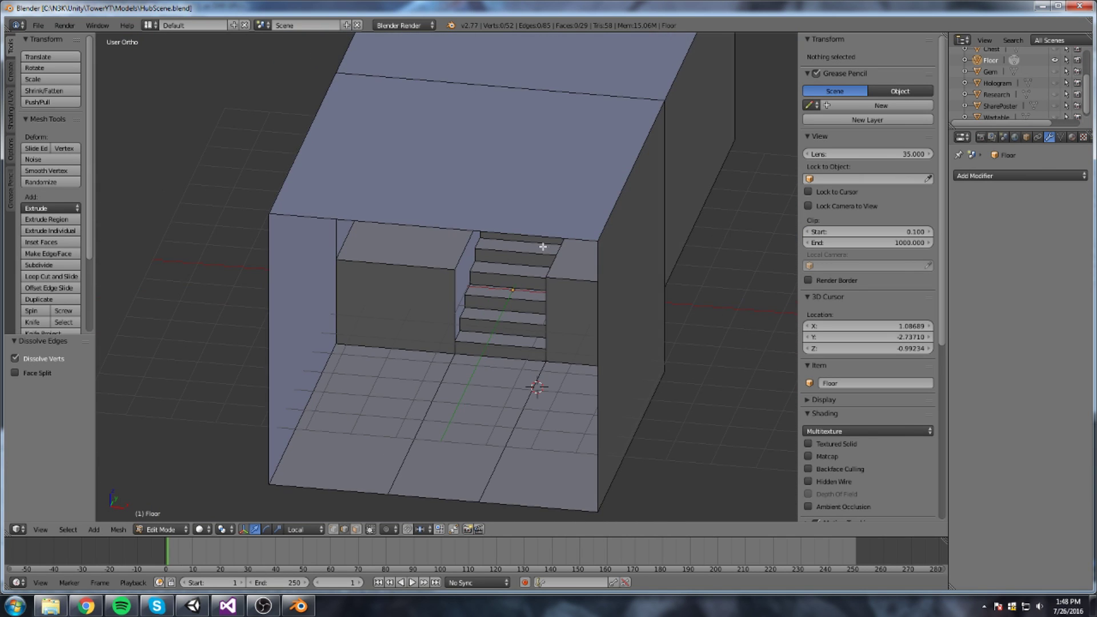
shift+middle_drag(524, 299, 558, 259)
scroll(470, 253, down, 1)
key(z)
key(z)
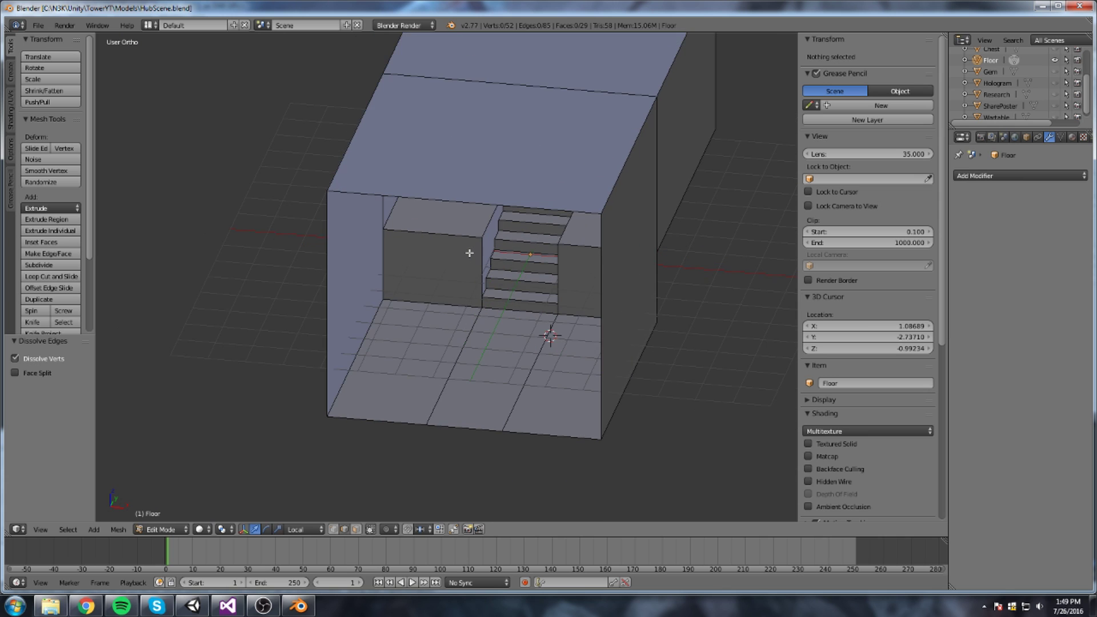
middle_drag(468, 257, 489, 246)
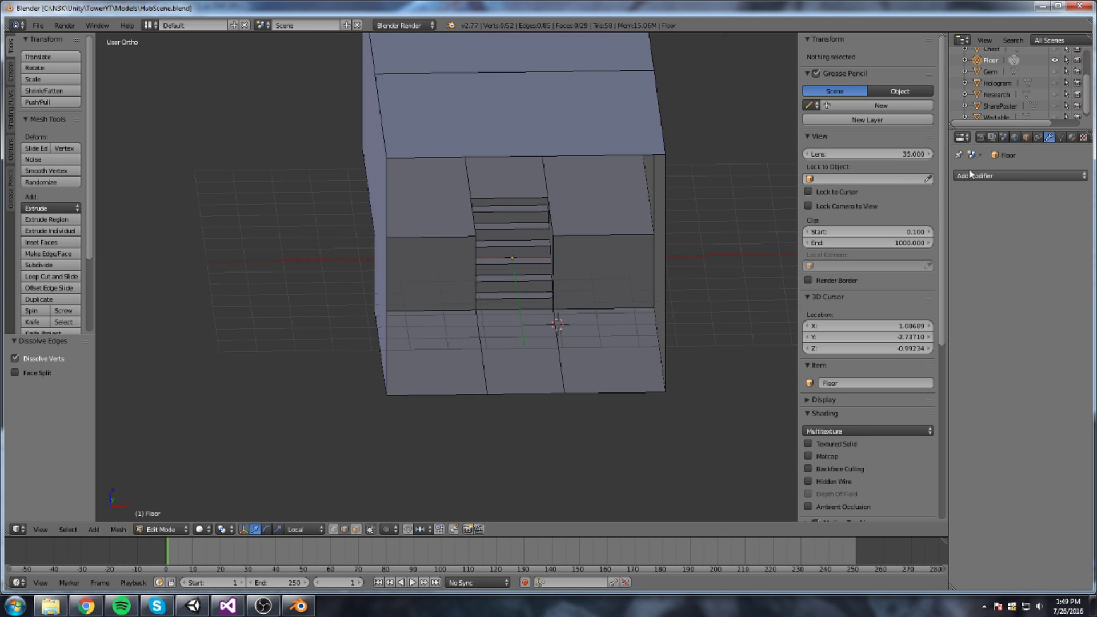
Create a new material named Floor for the room mesh in an enlarged material slot list
click(1072, 137)
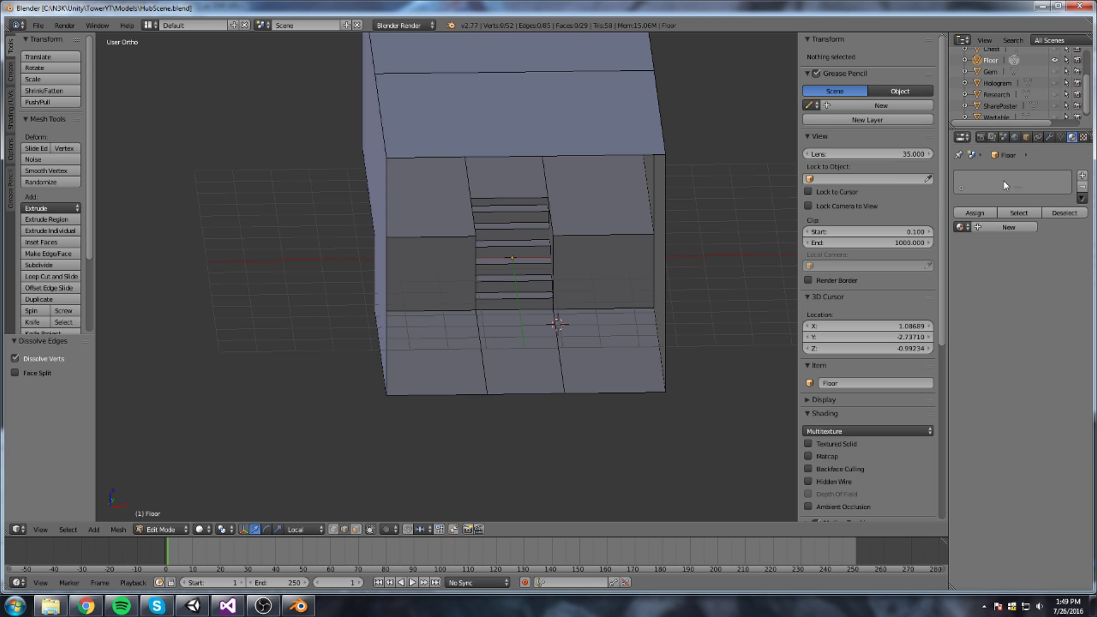
drag(1021, 188, 1019, 246)
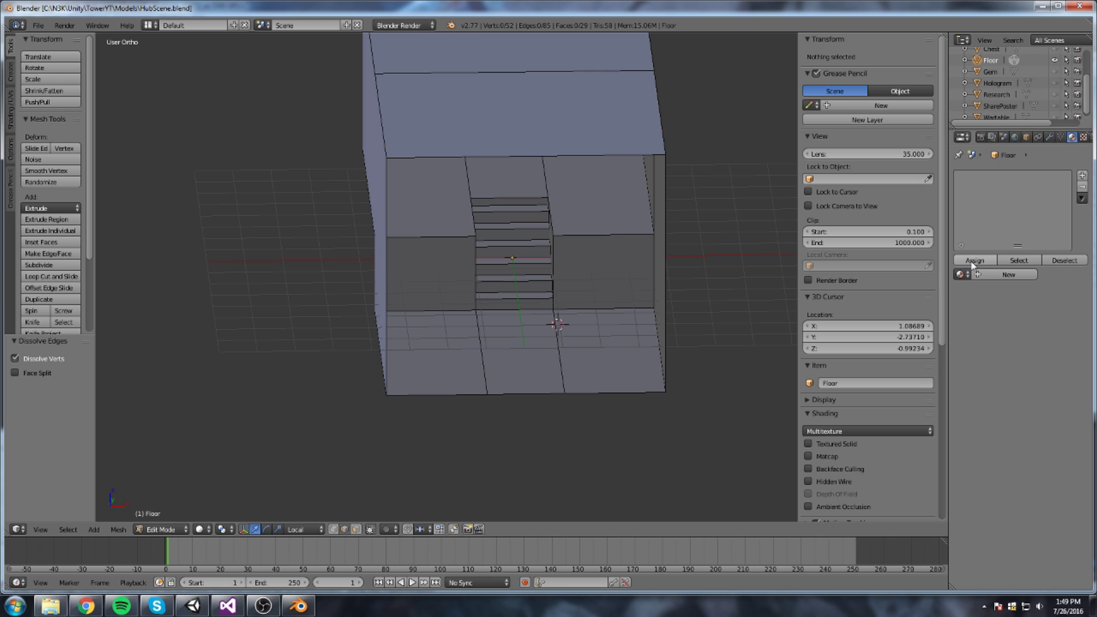
click(977, 276)
right_click(980, 178)
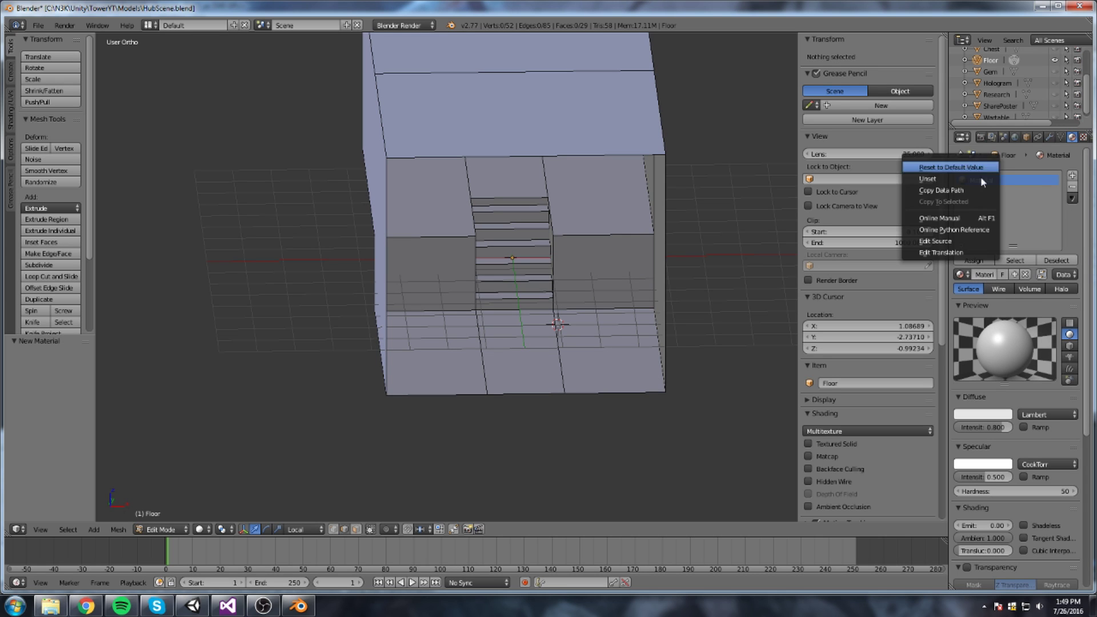
key(Escape)
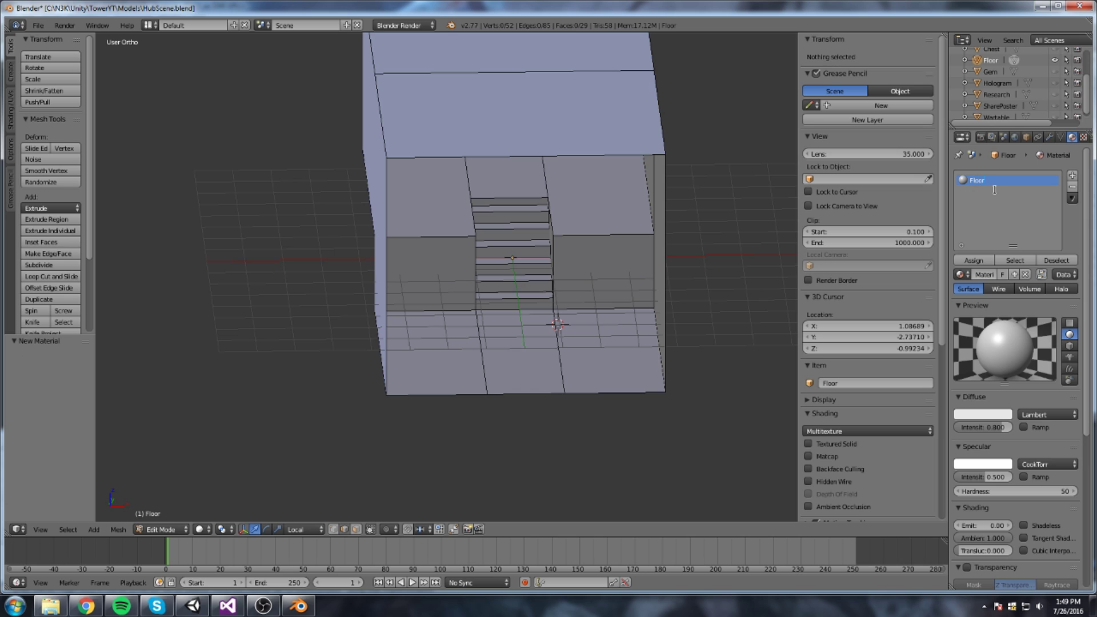
Add a second material slot to the room mesh with a material named Wall
click(1072, 188)
double_click(978, 192)
text(Wall)
key(Return)
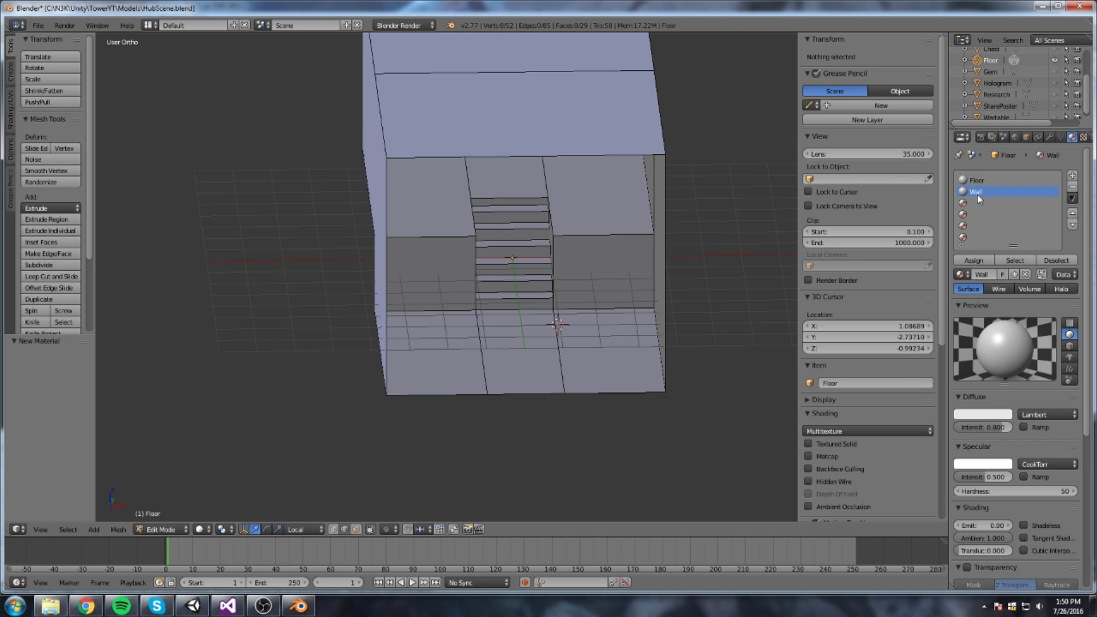
Switch the room mesh to face selection mode
middle_drag(714, 245, 594, 229)
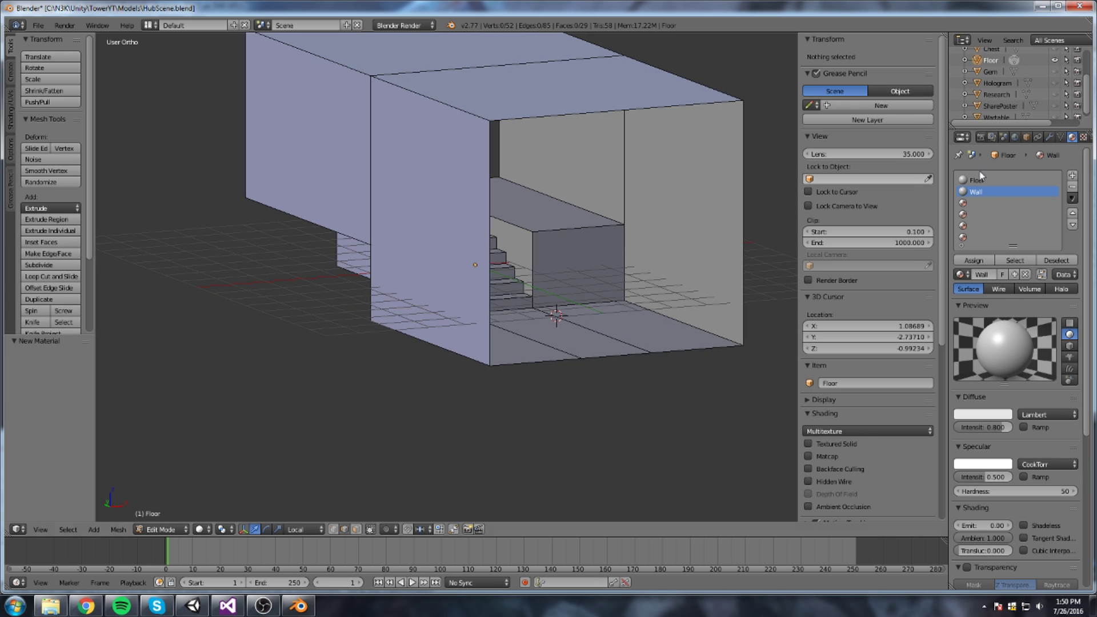
middle_drag(586, 163, 569, 228)
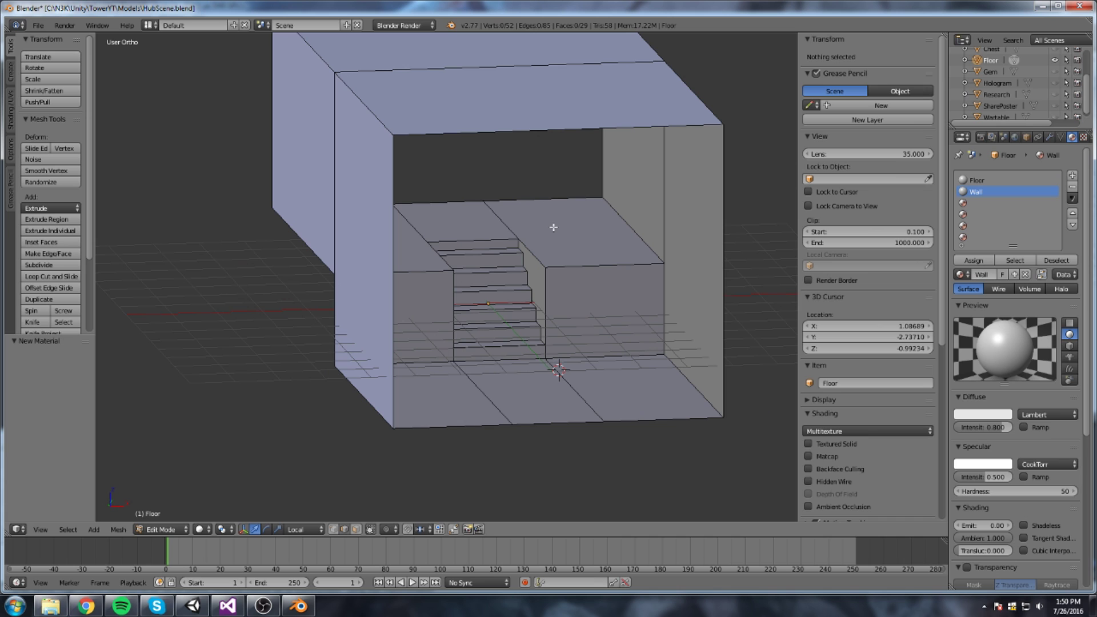
click(356, 530)
click(595, 214)
middle_drag(595, 214, 572, 220)
shift+click(468, 215)
shift+click(416, 260)
shift+right_click(438, 379)
shift+right_click(504, 379)
key(a)
Select every face except the side walls and ceiling and assign the Floor material to the selection
key(a)
middle_drag(579, 273, 507, 270)
shift+right_click(251, 238)
middle_drag(352, 242, 576, 224)
shift+right_click(566, 221)
shift+right_click(449, 190)
middle_drag(667, 194, 731, 186)
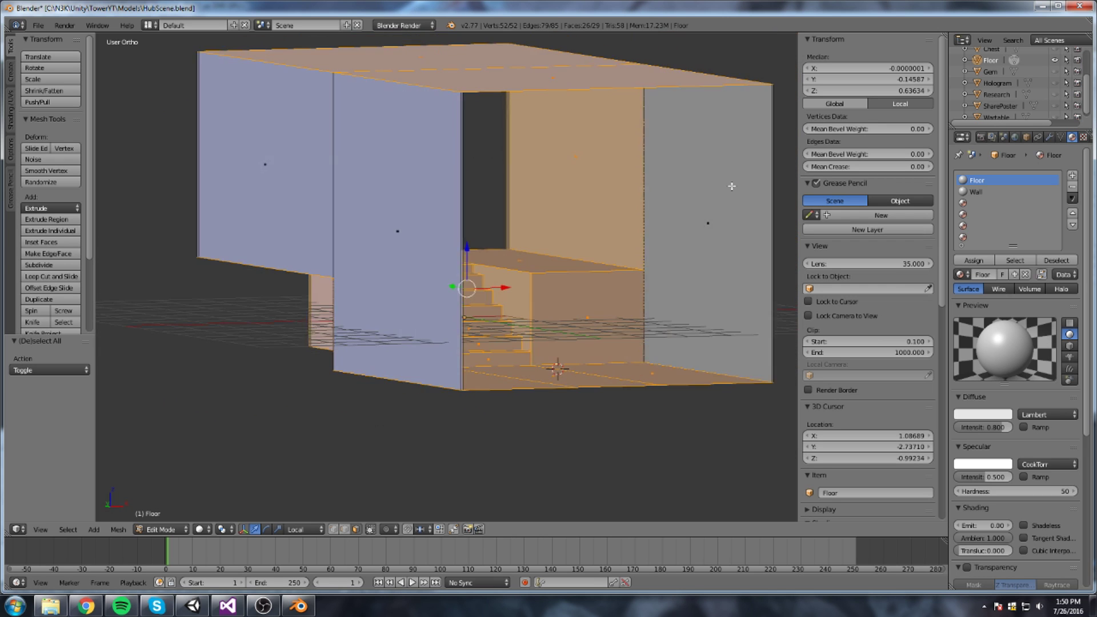
shift+right_click(576, 163)
middle_drag(576, 163, 560, 145)
mouse_move(487, 114)
middle_down()
mouse_move(499, 146)
mouse_move(484, 125)
middle_up()
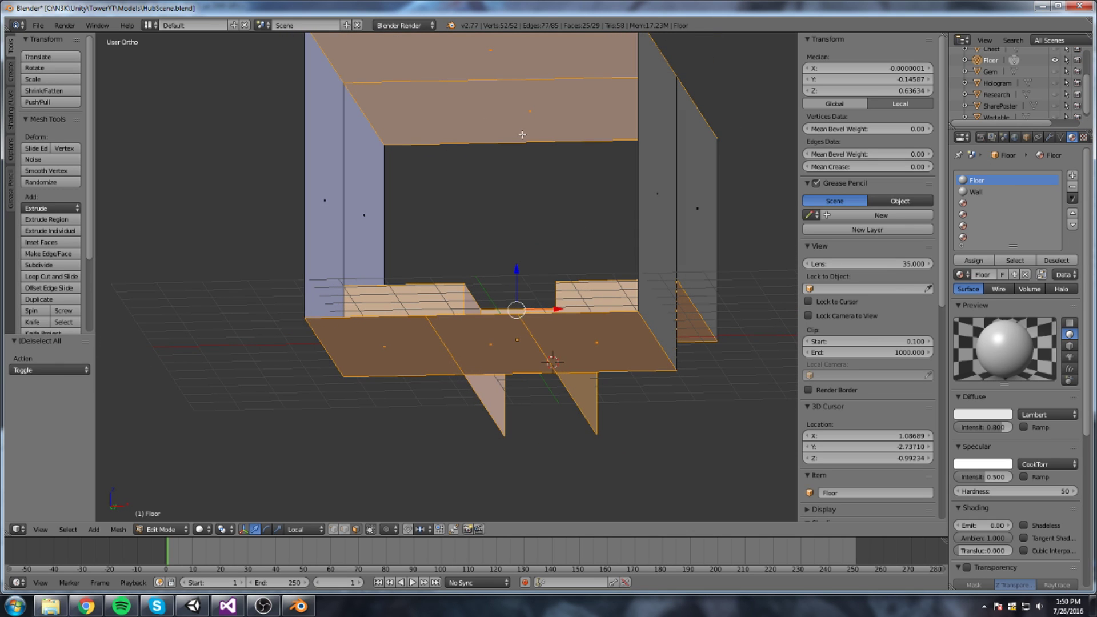
shift+right_click(455, 72)
shift+right_click(475, 123)
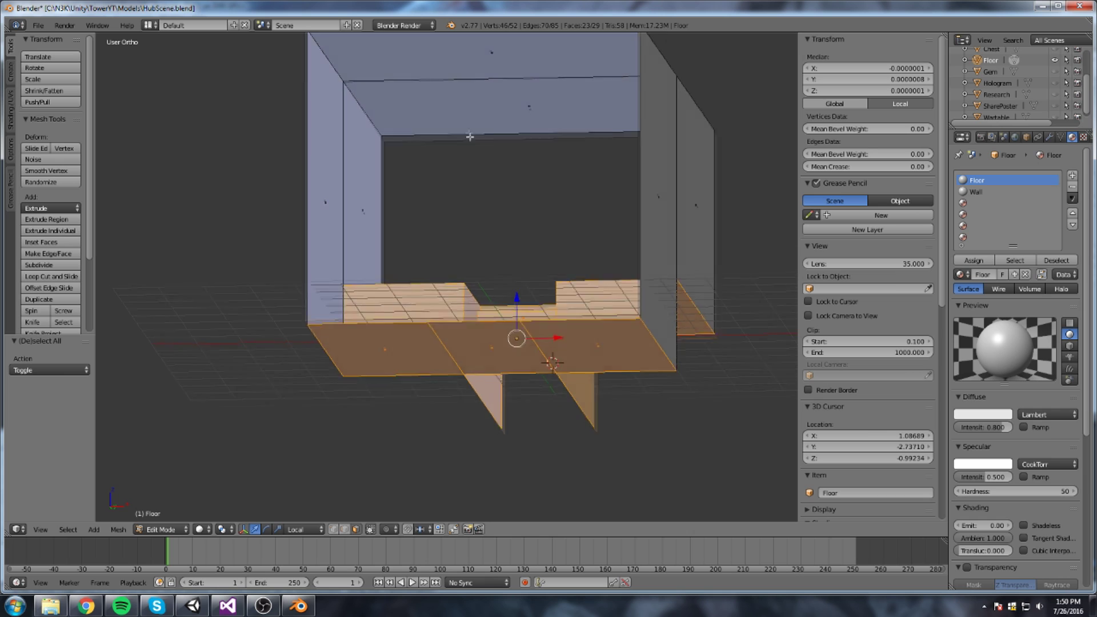
middle_drag(474, 124, 483, 186)
middle_drag(527, 291, 539, 314)
middle_drag(500, 260, 529, 268)
click(973, 260)
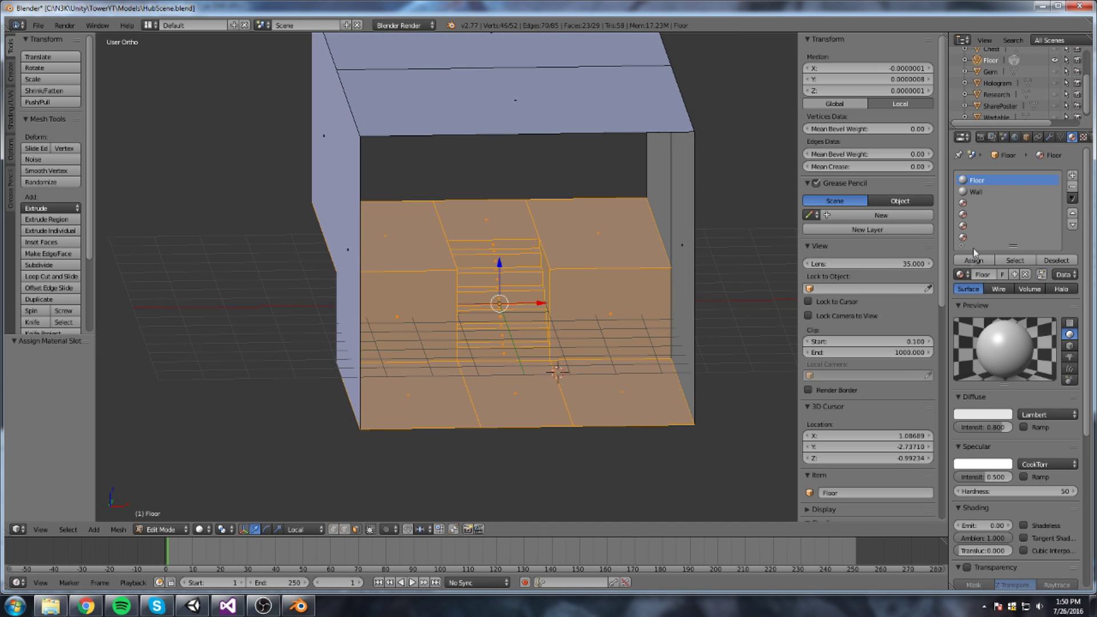
Select the side wall and ceiling faces and assign the Wall material to them
click(983, 193)
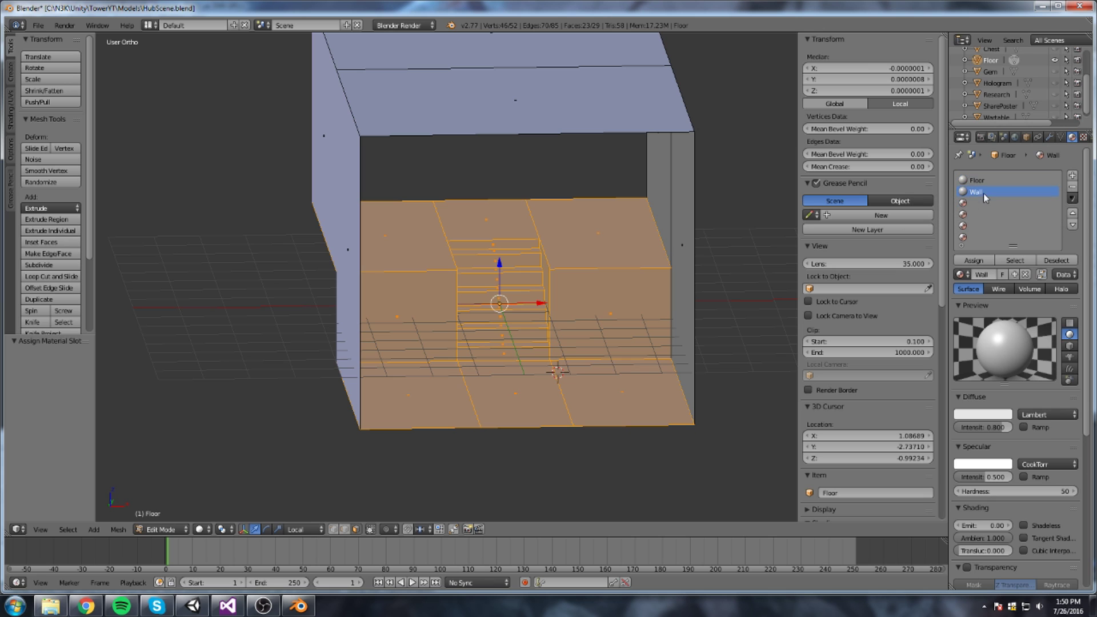
right_click(666, 192)
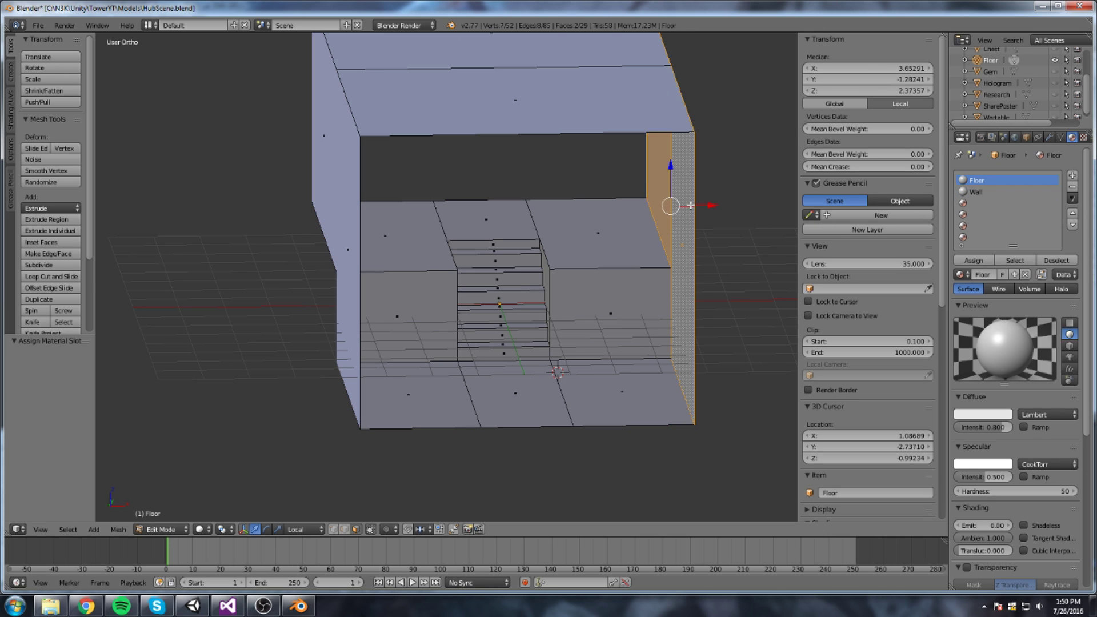
shift+right_click(514, 103)
shift+right_click(502, 51)
shift+right_click(329, 114)
middle_drag(477, 211, 628, 244)
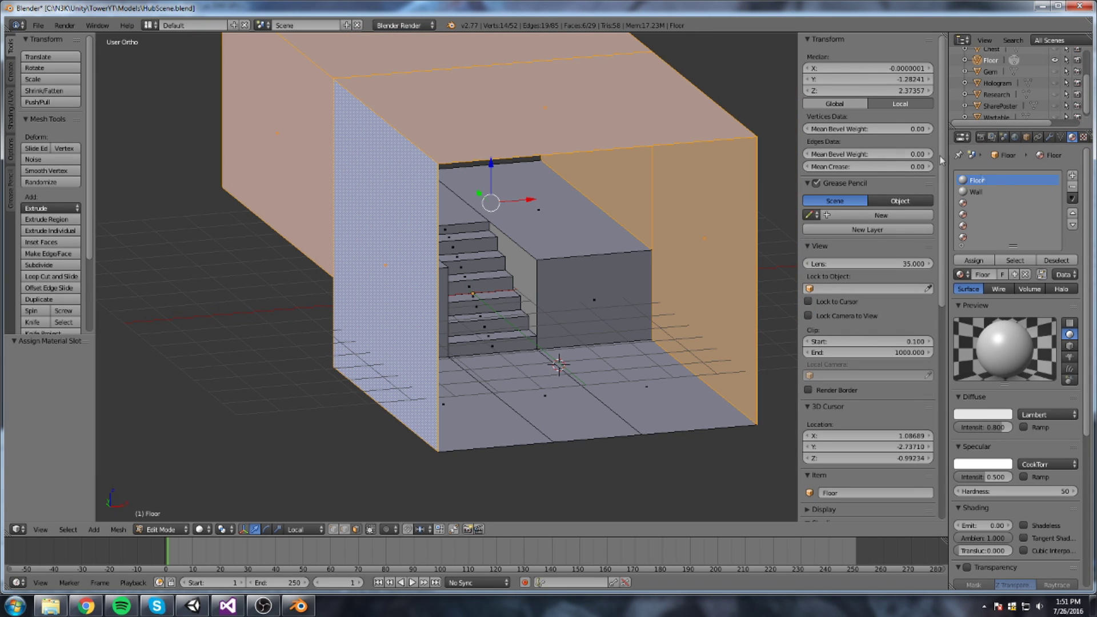
click(977, 191)
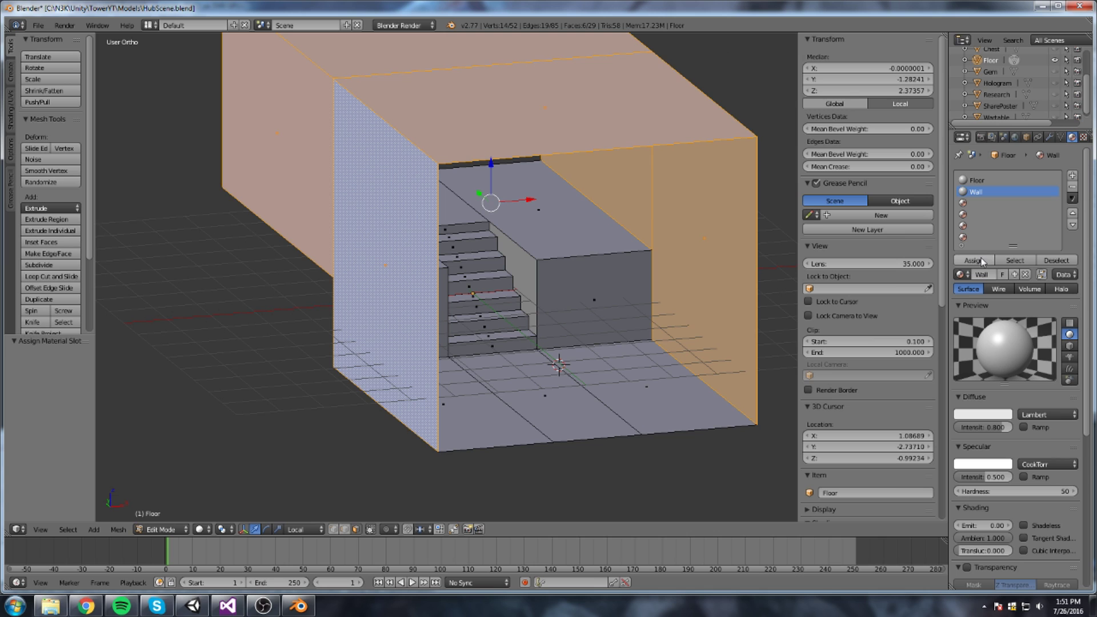
Check the material of a side wall face and a floor face, and select all faces assigned to the Floor material
click(984, 179)
right_click(723, 381)
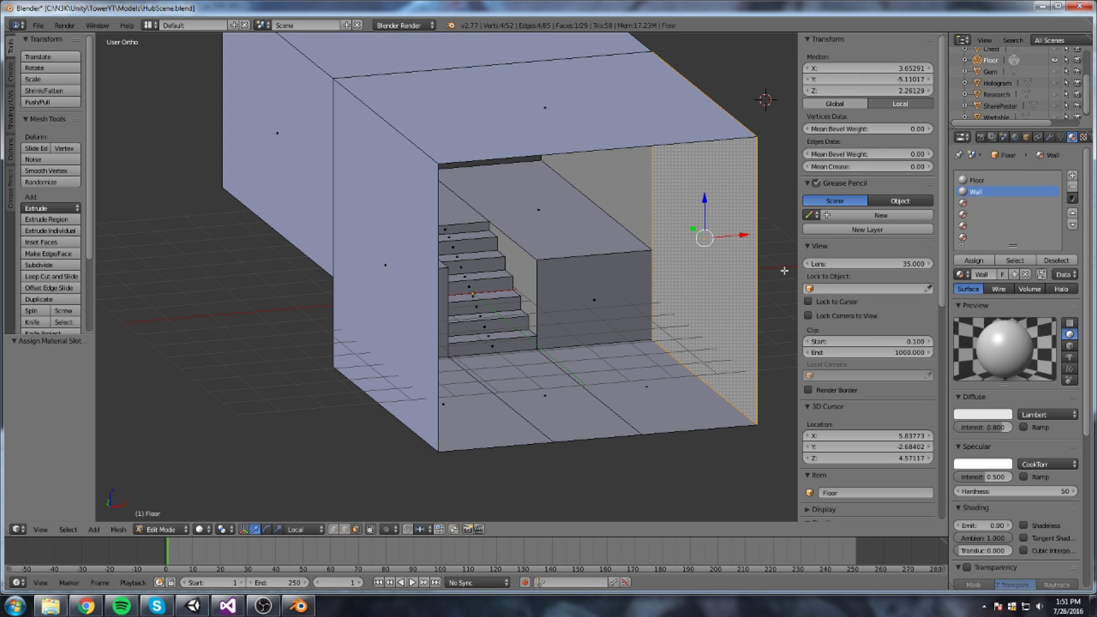
middle_drag(425, 315, 418, 313)
right_click(602, 393)
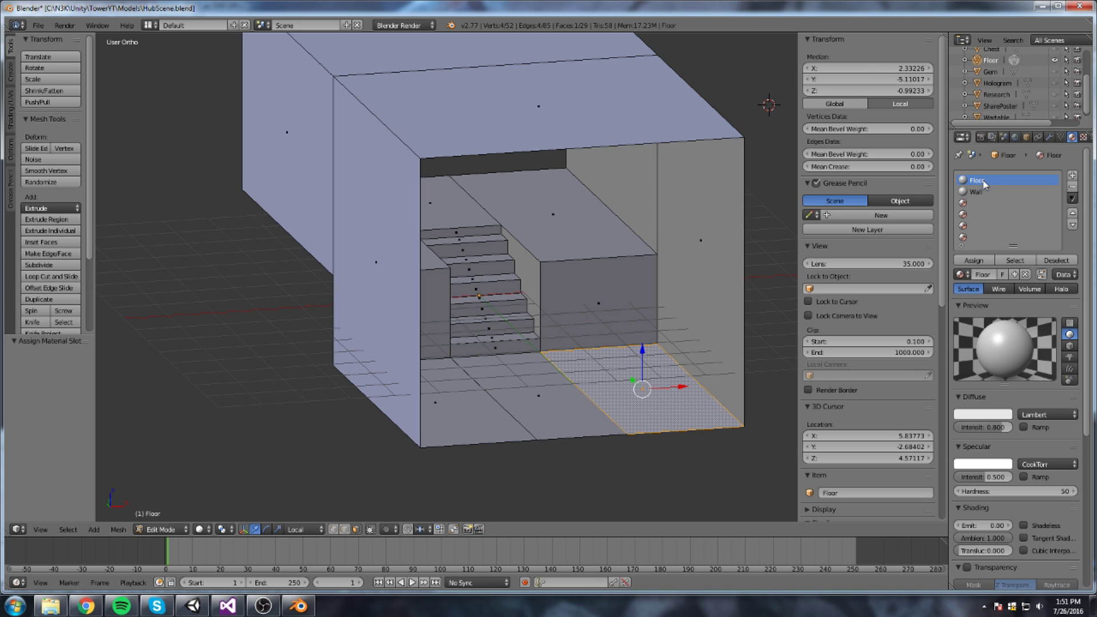
click(1014, 260)
middle_drag(662, 320, 656, 322)
middle_drag(550, 265, 542, 272)
Clear the selection, select all faces assigned to the Wall material to check them, and deselect everything
click(1000, 191)
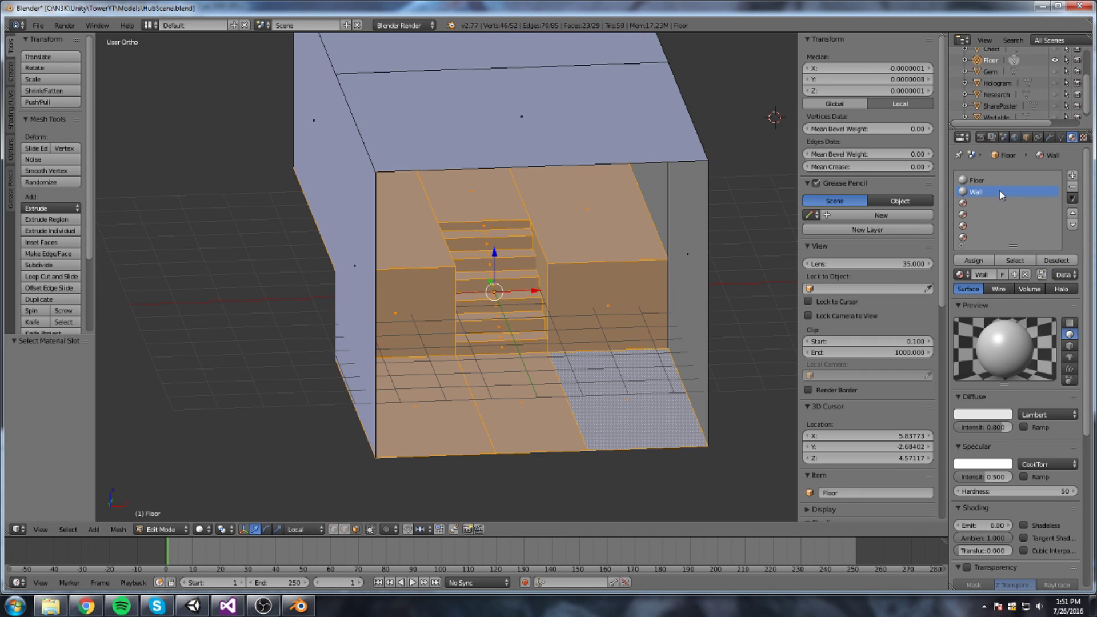
click(1014, 260)
click(740, 260)
key(a)
key(a)
key(a)
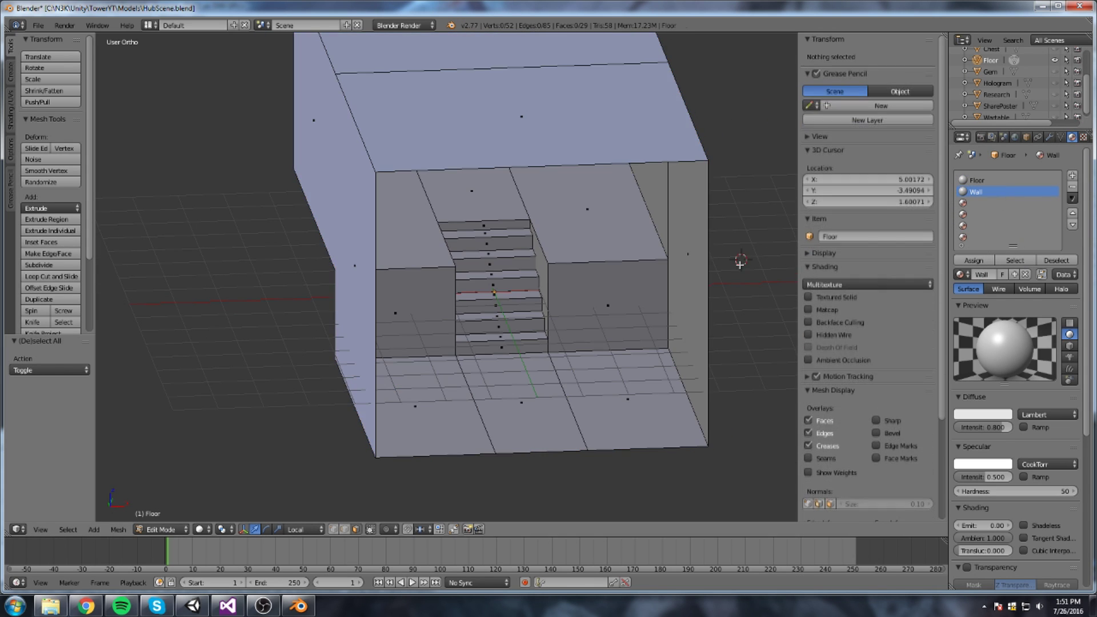
click(1015, 260)
middle_drag(725, 304, 727, 282)
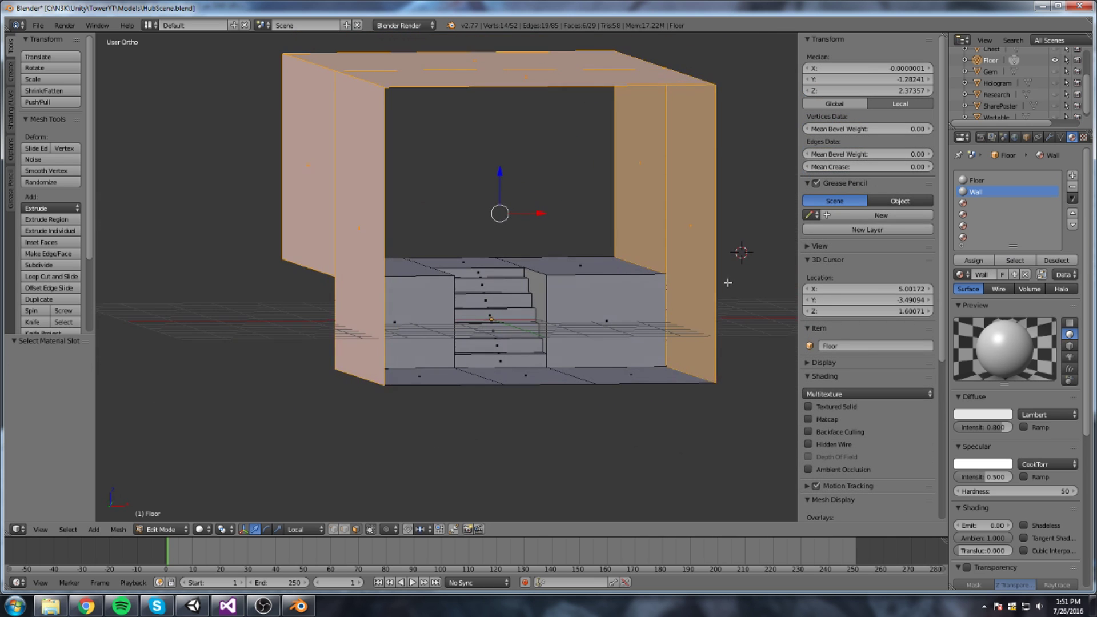
key(a)
Save HubScene.blend over the existing file
middle_drag(655, 237, 615, 265)
key(ctrl+s)
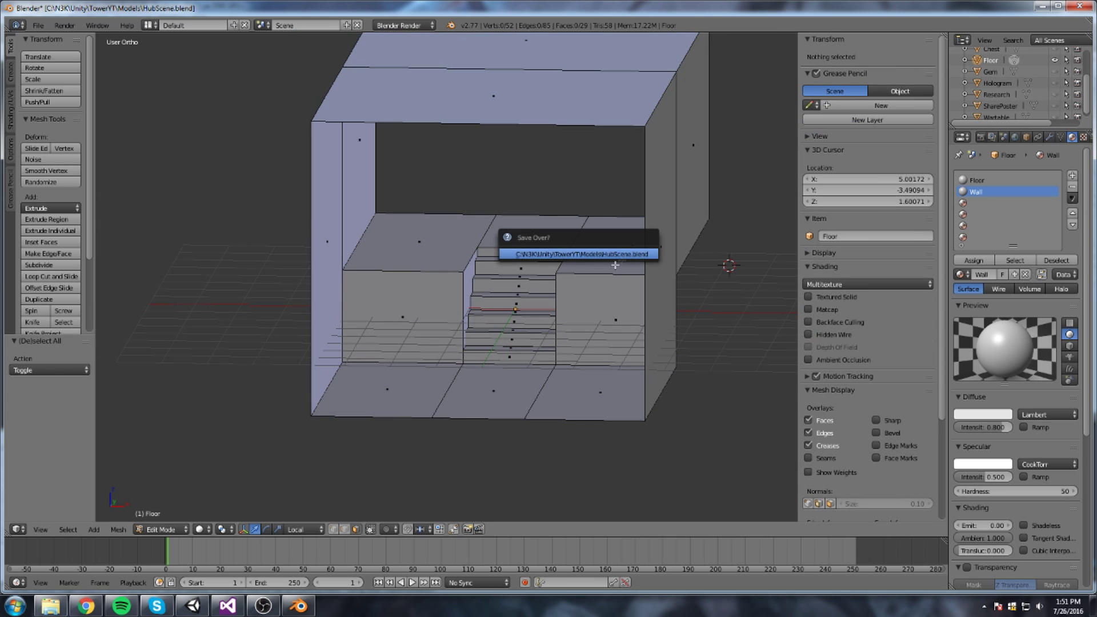
click(580, 254)
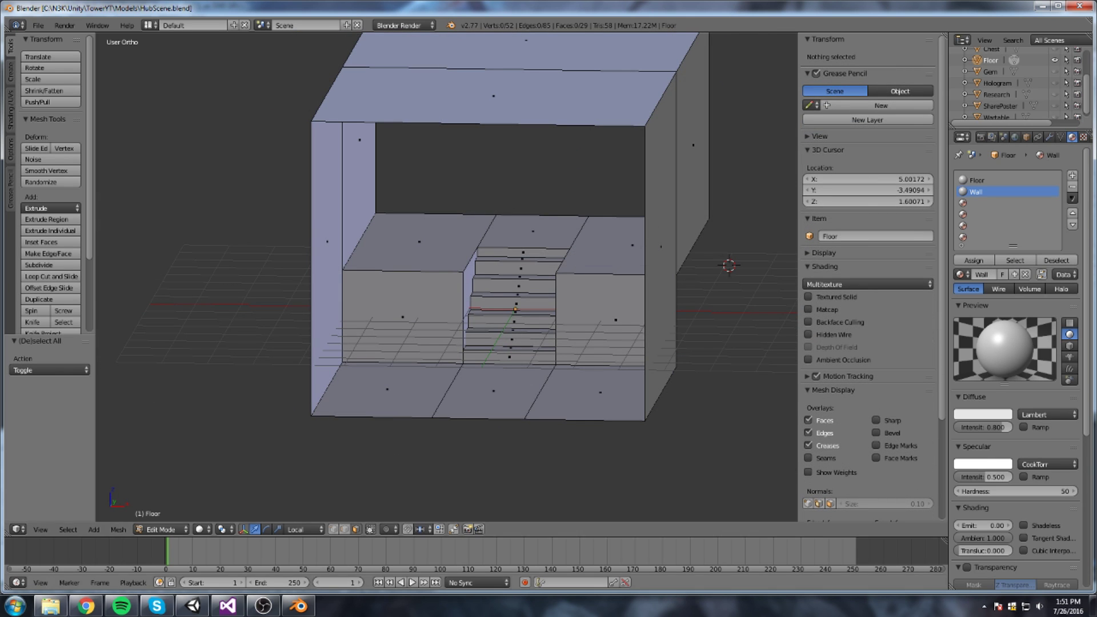
Export the scene in FBX format as HubScene.fbx into the Unity project's Assets\Artwork folder
click(38, 26)
mouse_move(115, 243)
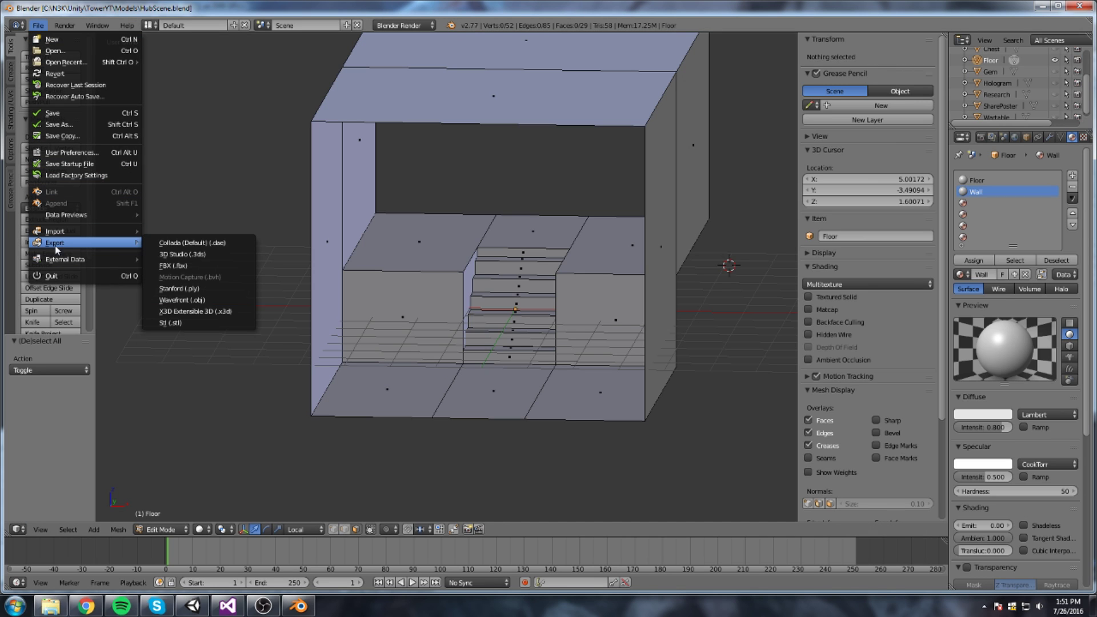
click(199, 265)
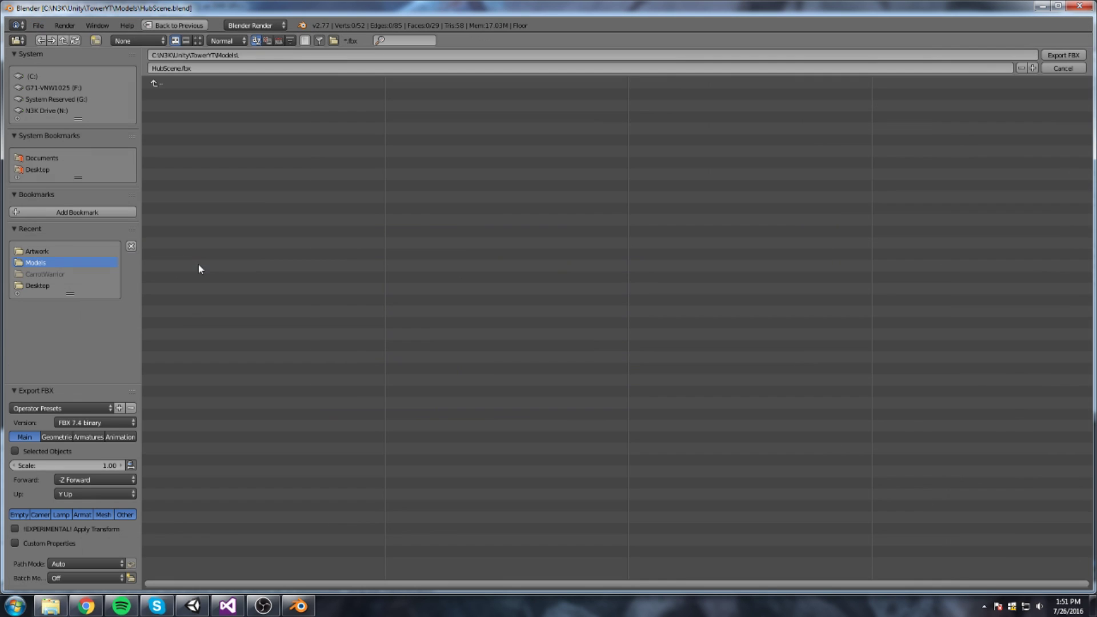
click(173, 84)
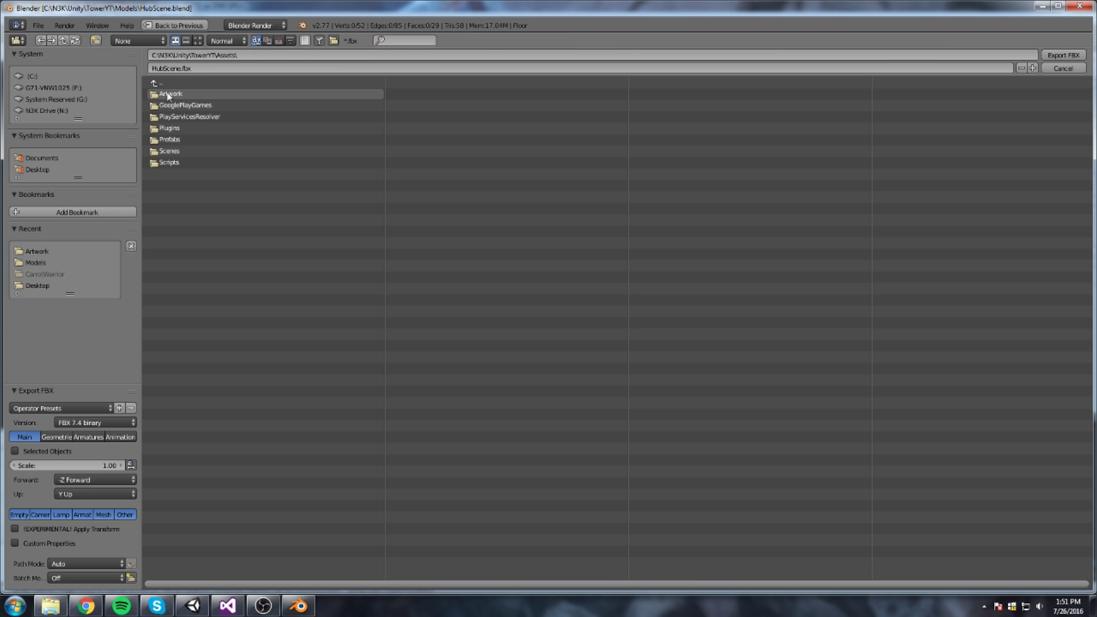
click(173, 94)
double_click(176, 117)
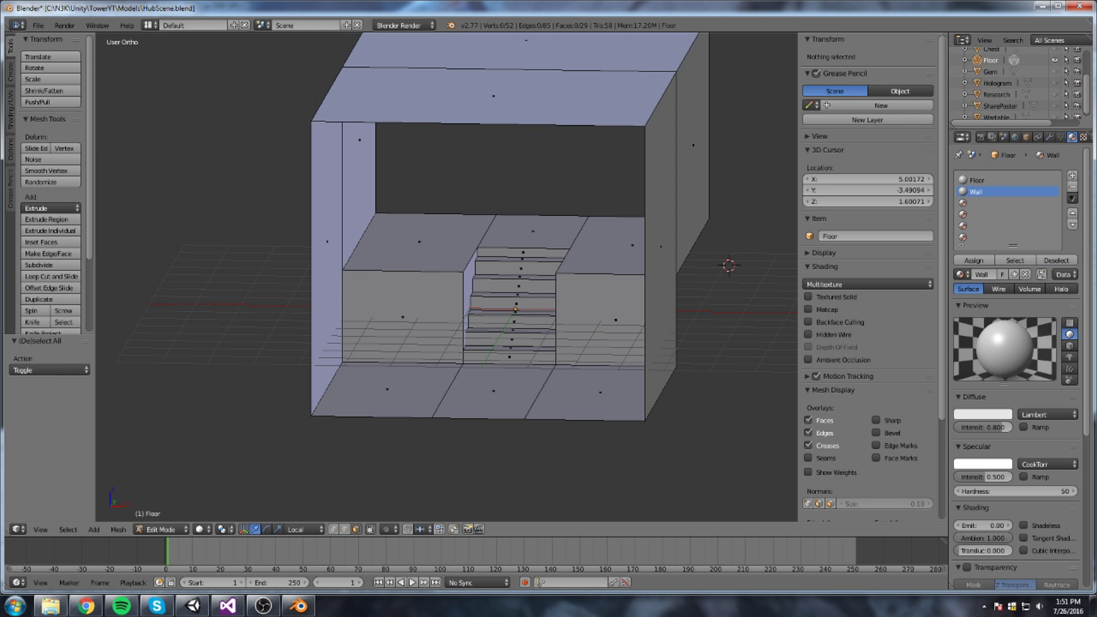
Switch to Unity and select the room's Floor mesh in the scene to review its assigned materials
click(204, 610)
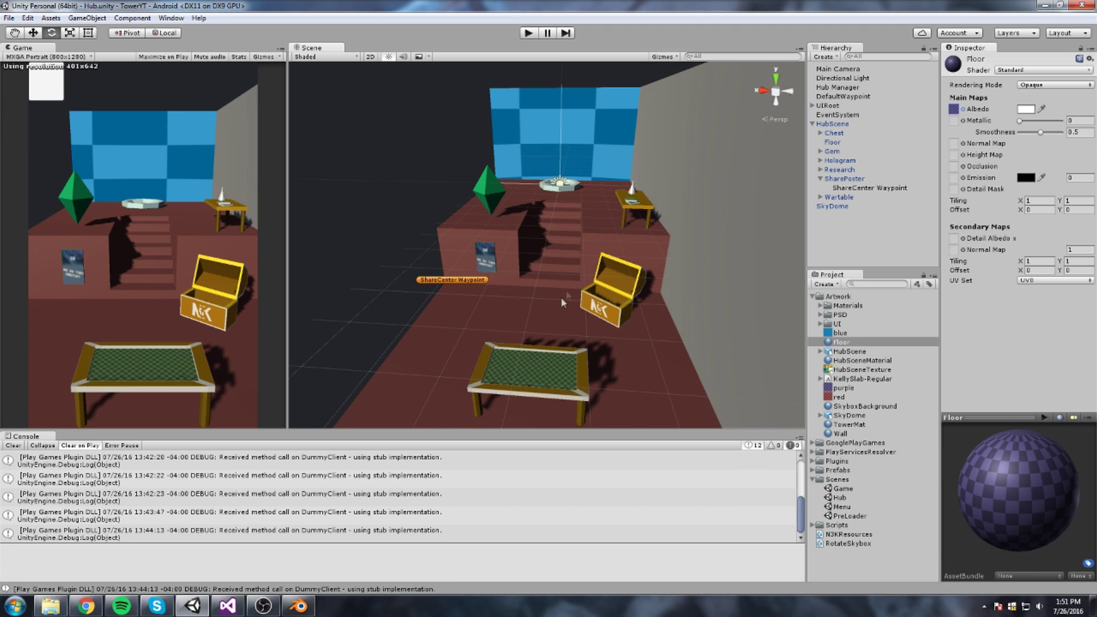
right_drag(617, 239, 574, 239)
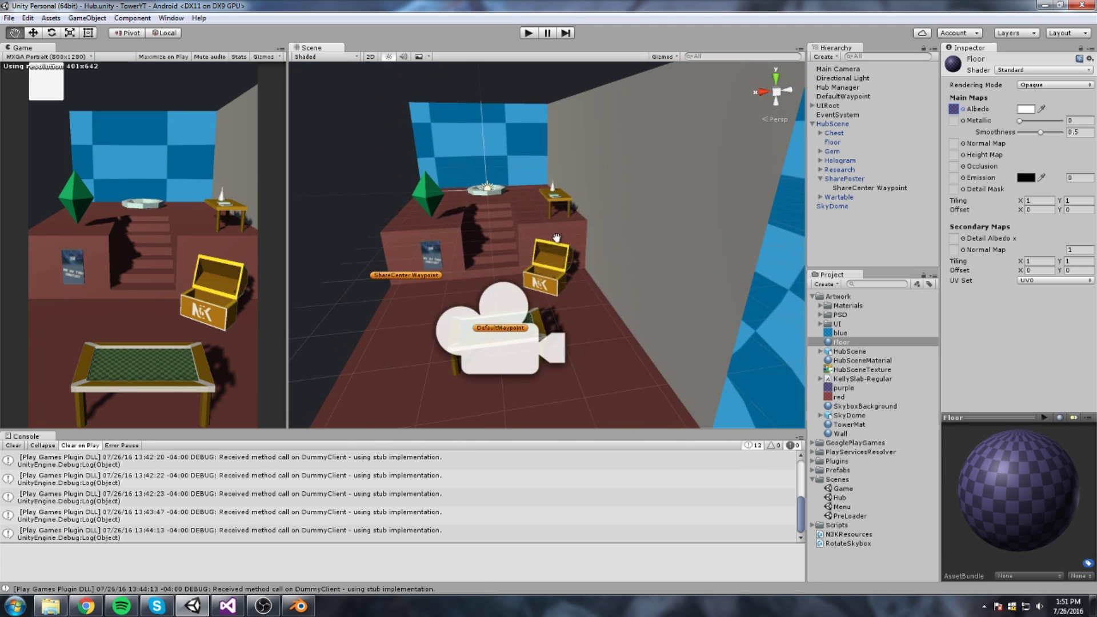
scroll(574, 240, down, 2)
middle_drag(575, 240, 579, 226)
right_drag(598, 232, 575, 240)
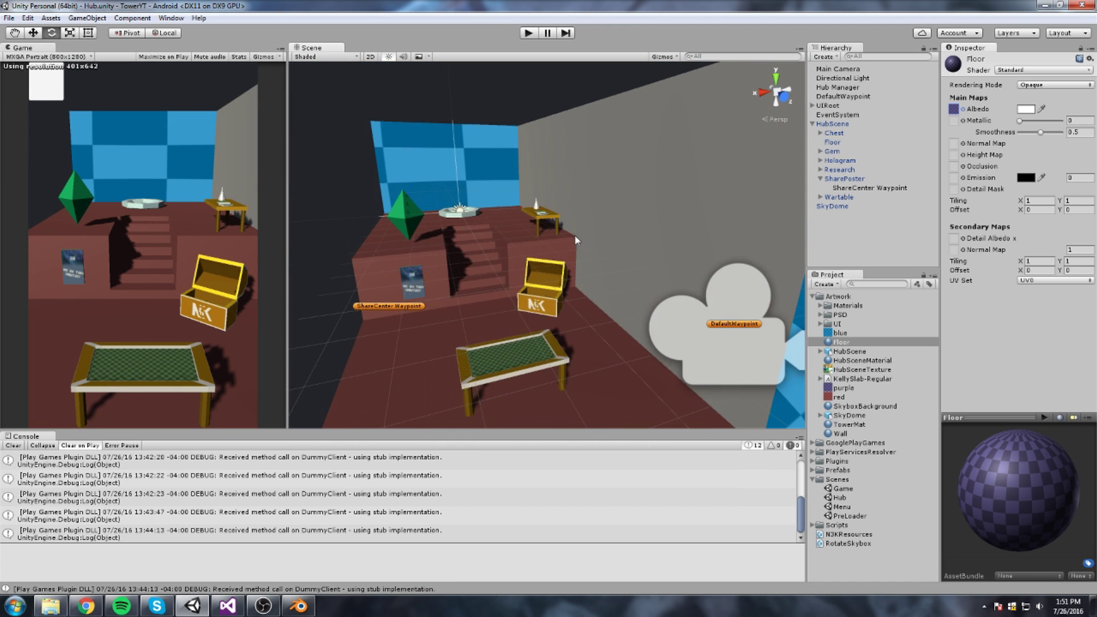
middle_drag(575, 240, 599, 229)
click(599, 228)
click(692, 171)
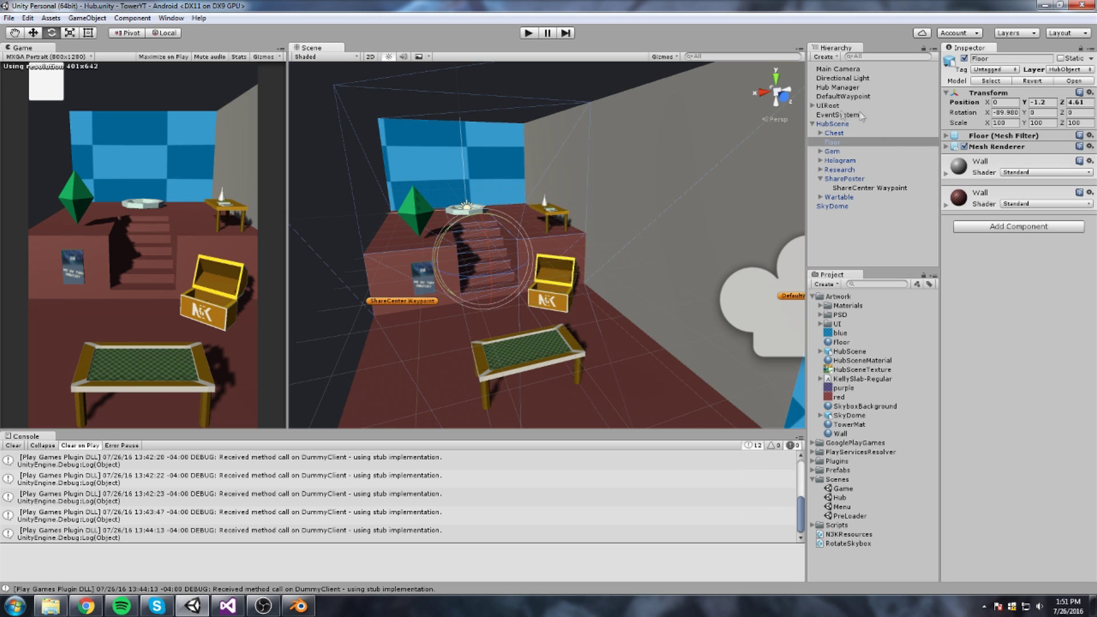
Apply the Floor material to the room's floor and stairs and the Wall material to its walls, and inspect the room
middle_drag(616, 185, 611, 203)
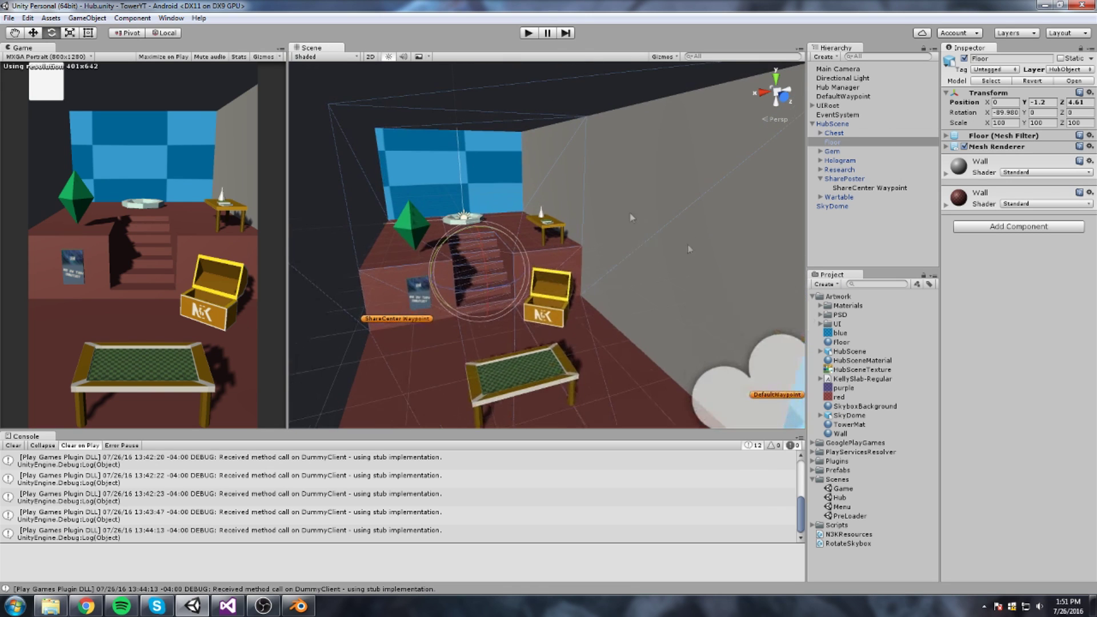
drag(844, 346, 617, 359)
drag(840, 434, 627, 204)
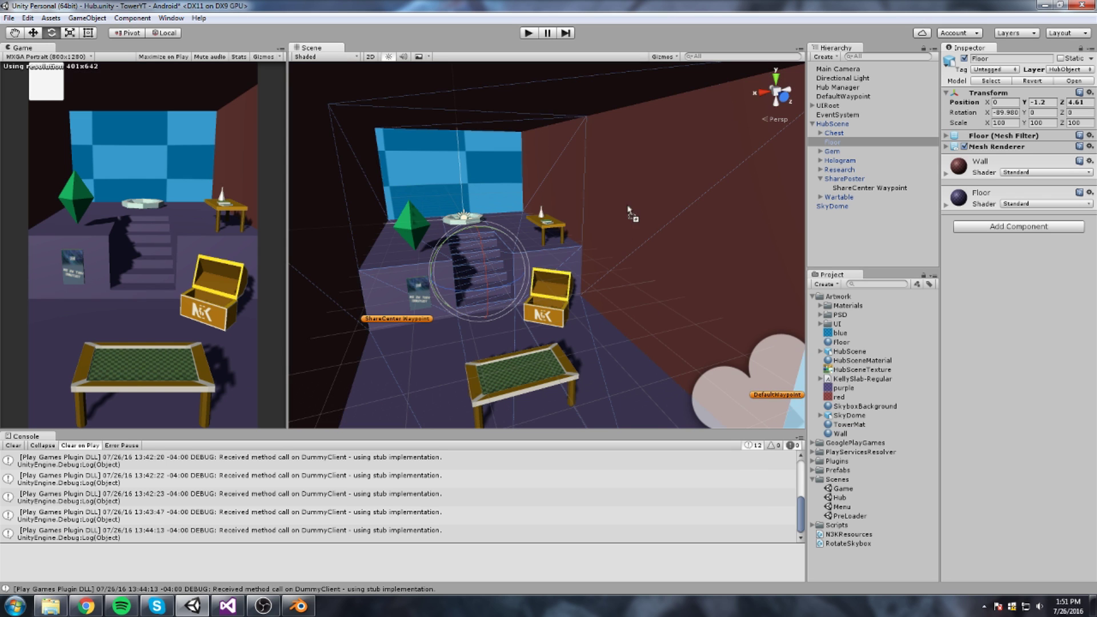
middle_drag(627, 204, 664, 247)
alt+drag(664, 248, 603, 203)
middle_drag(603, 203, 598, 261)
scroll(597, 262, up, 2)
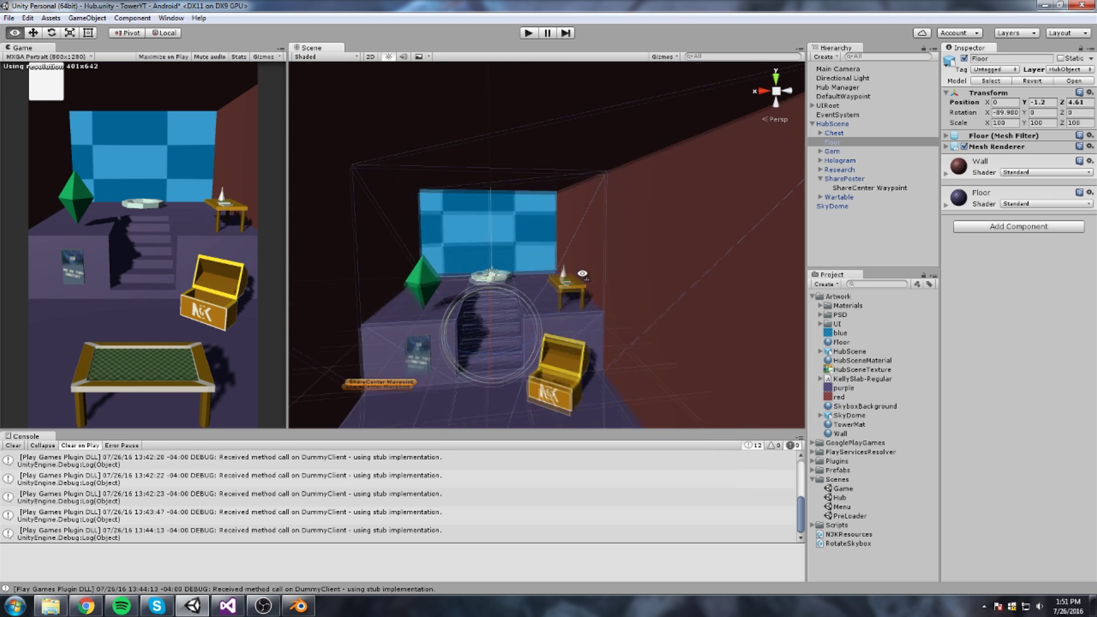
right_drag(583, 272, 560, 318)
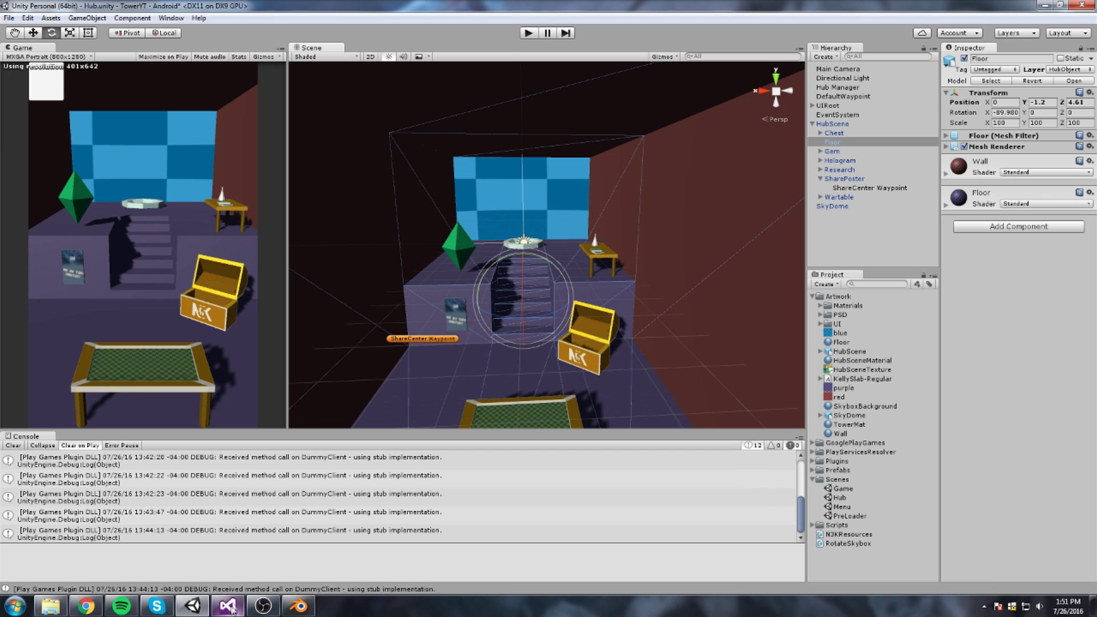
Switch to Blender and assign the Wall material to the raised platform's front faces and the side faces flanking the stairs
click(298, 605)
scroll(427, 264, up, 5)
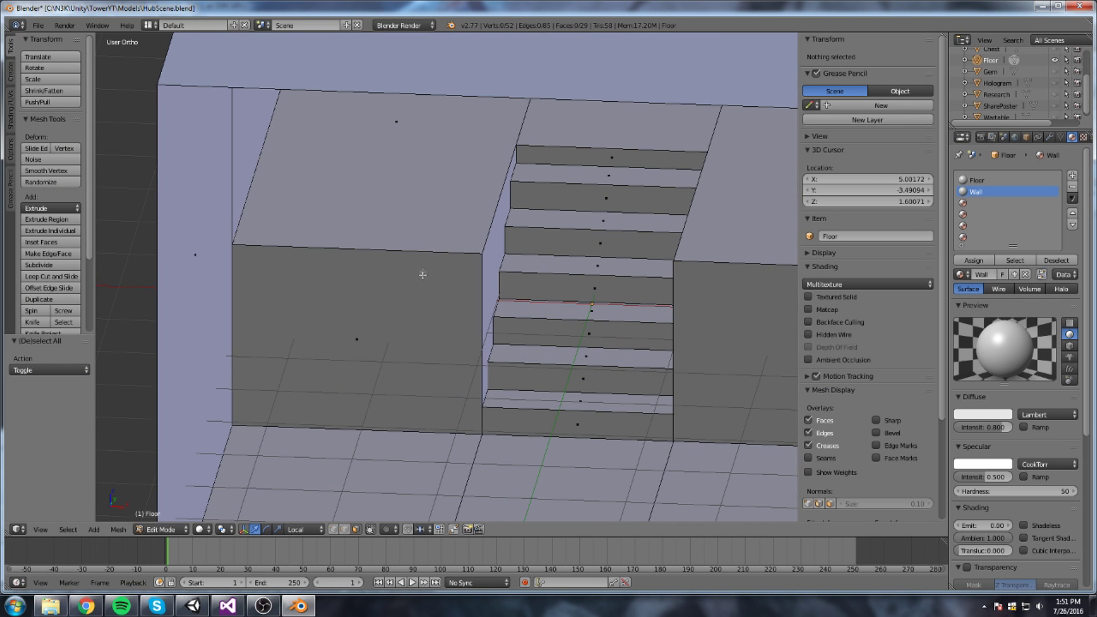
right_click(421, 274)
shift+right_click(639, 275)
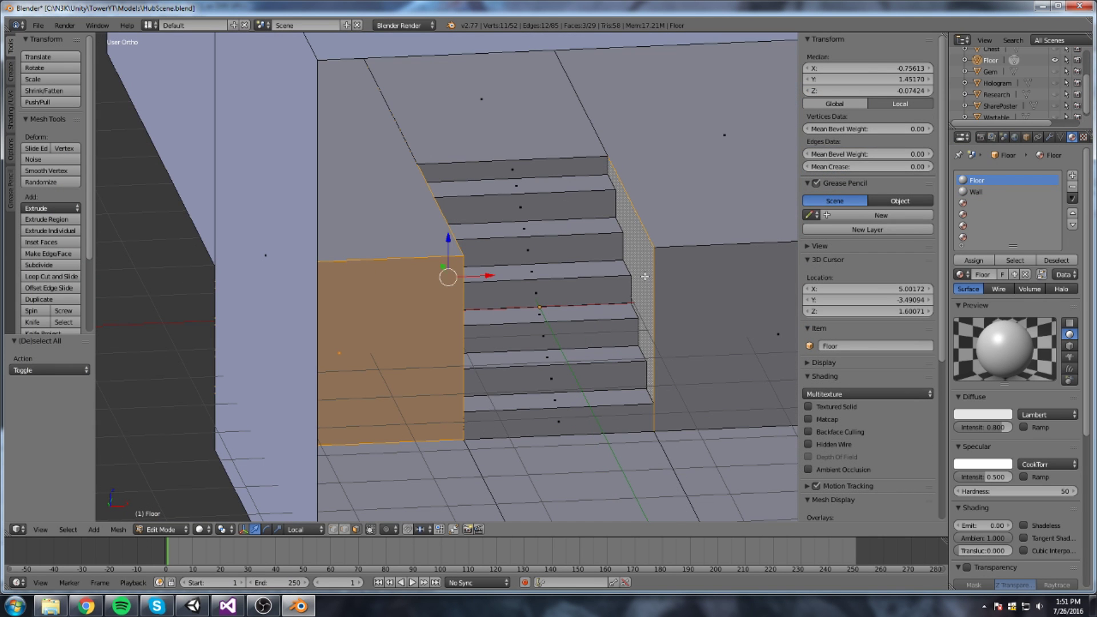
shift+right_click(690, 278)
scroll(693, 279, down, 2)
scroll(693, 279, up, 1)
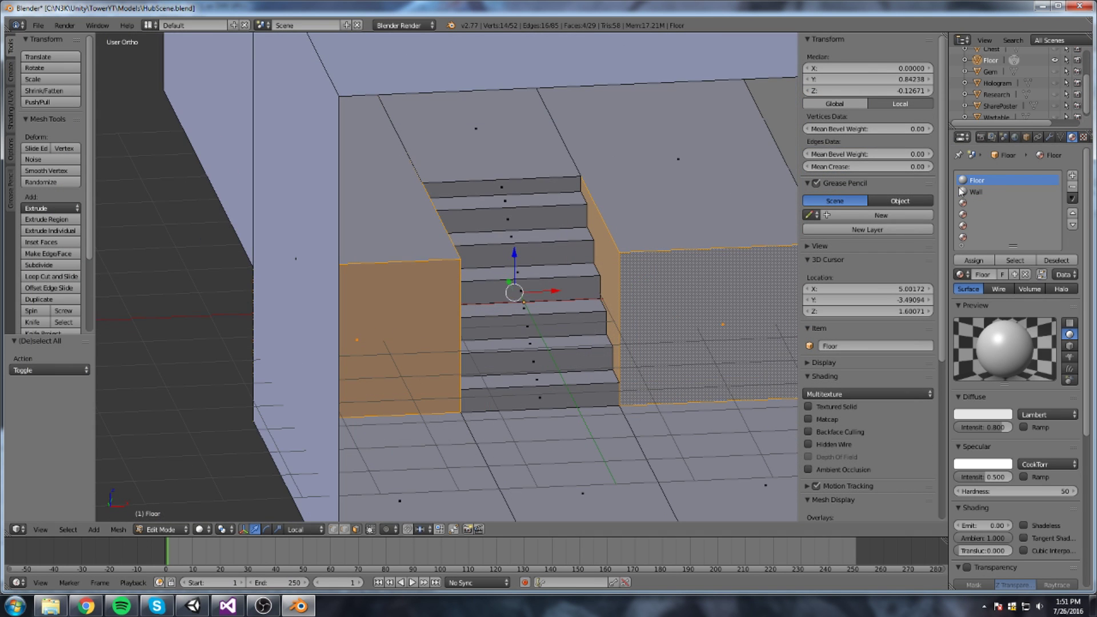
click(973, 260)
middle_drag(732, 251, 697, 234)
Save HubScene.blend over the existing file and export the scene as FBX over HubScene.fbx in Assets\Artwork
key(ctrl+s)
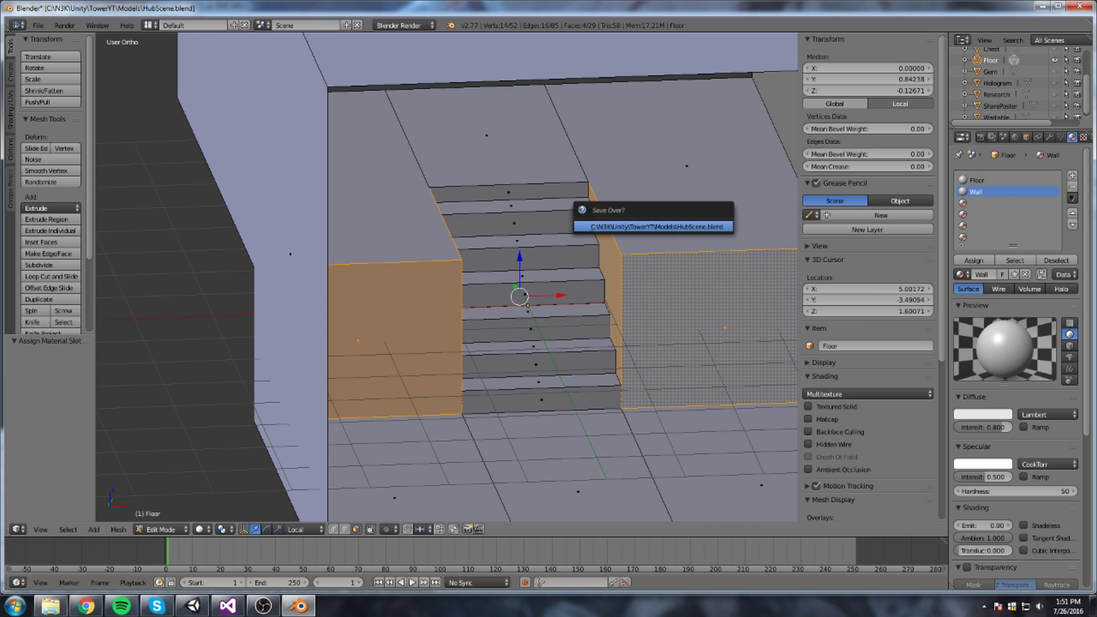
key(Return)
click(37, 26)
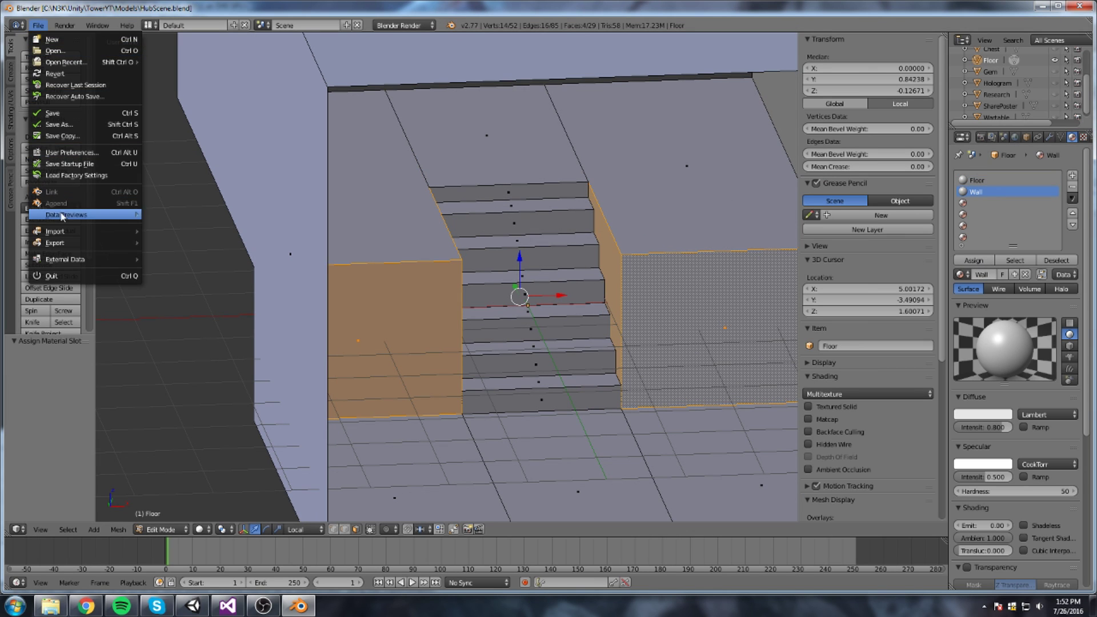
mouse_move(57, 243)
click(194, 267)
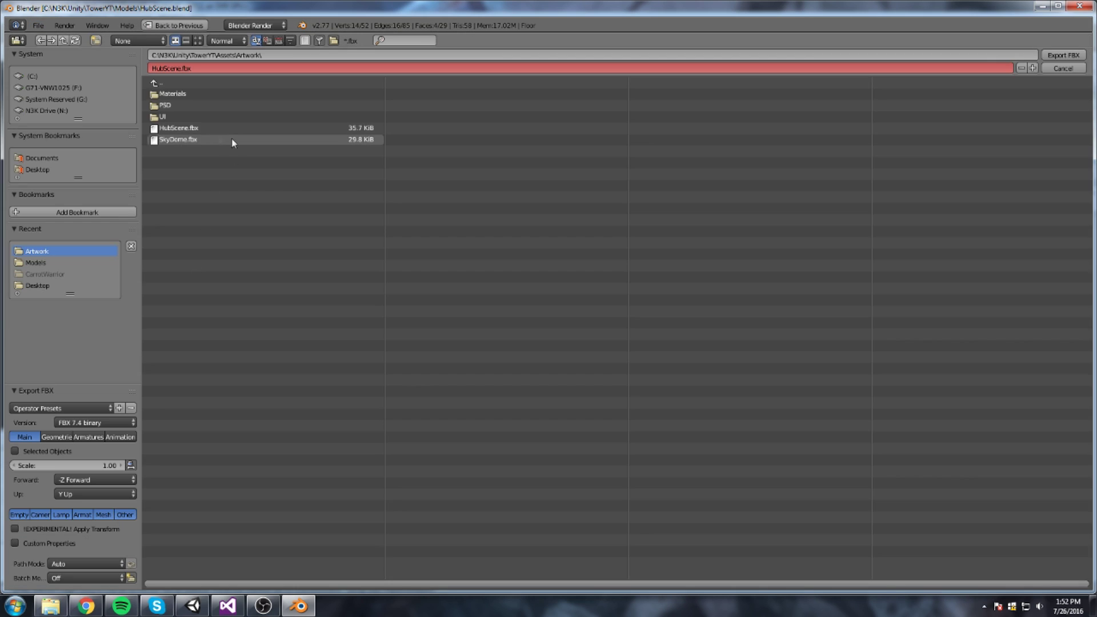
double_click(190, 129)
Switch to Unity and inspect the materials on the platform's vertical faces and the stairs in the reimported room
click(193, 606)
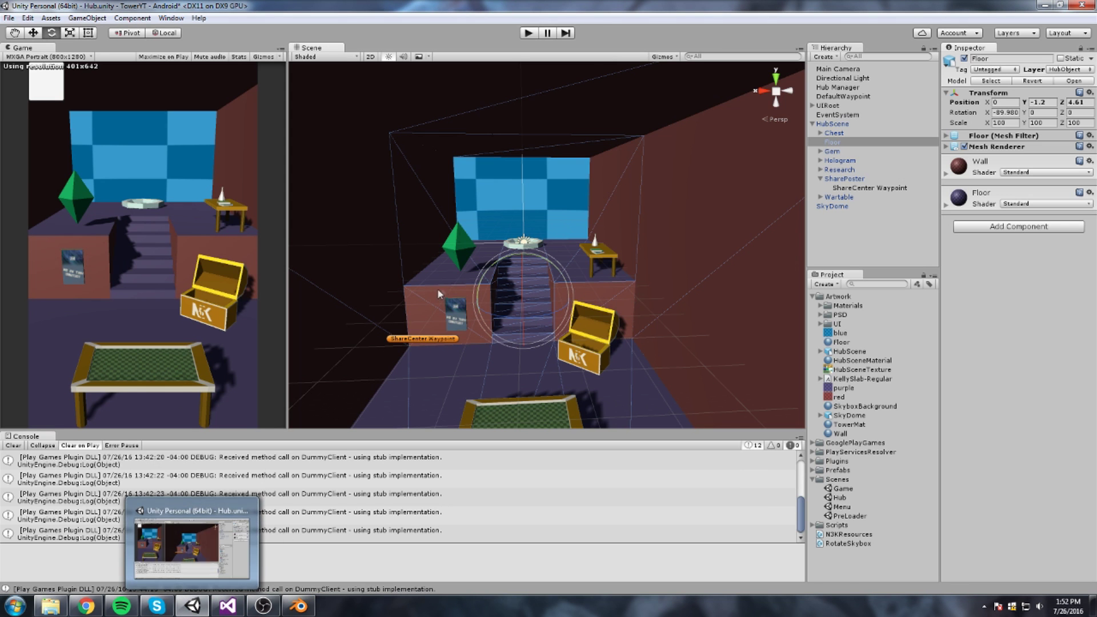
scroll(438, 294, down, 5)
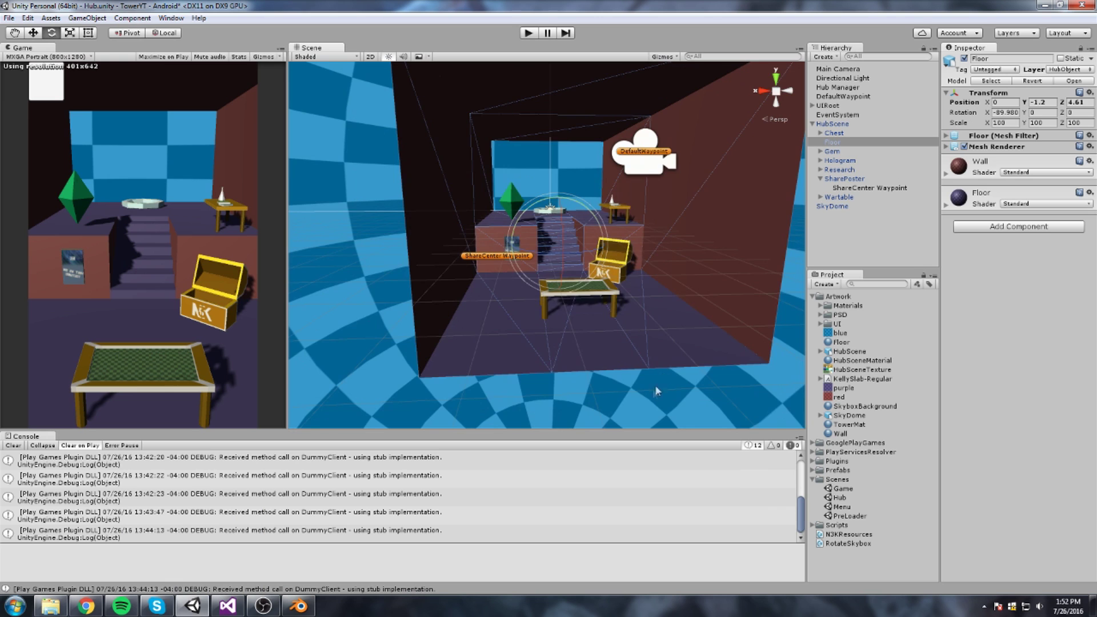
click(662, 373)
scroll(569, 235, up, 8)
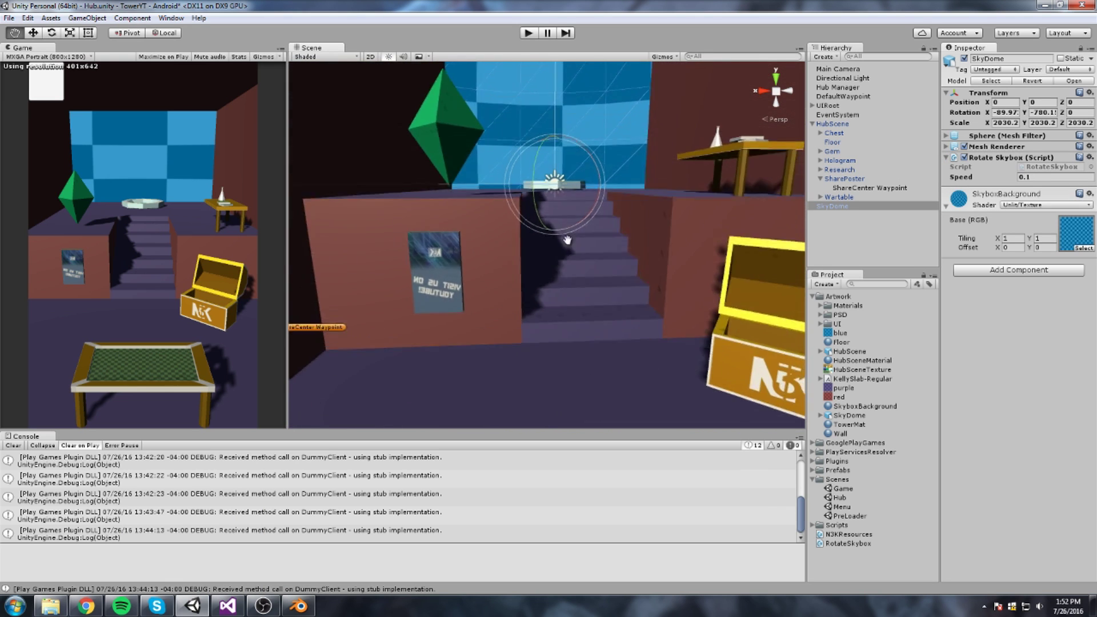
middle_drag(564, 228, 571, 251)
right_drag(571, 252, 545, 289)
middle_drag(546, 288, 475, 329)
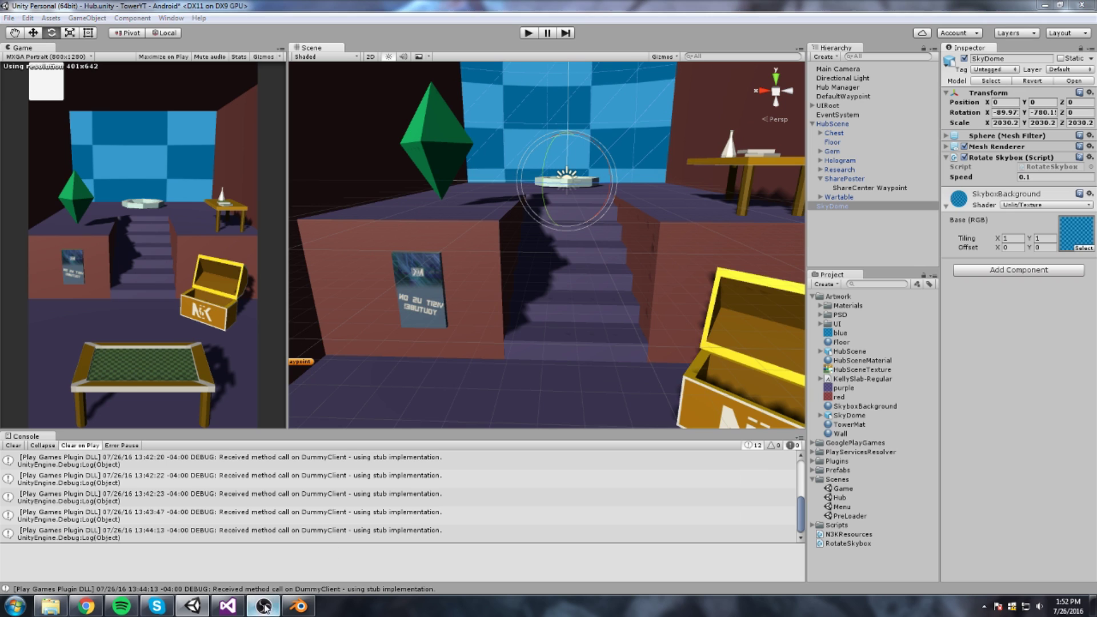
Switch to Blender and unwrap the three lower floor faces in front of the stairs
click(228, 606)
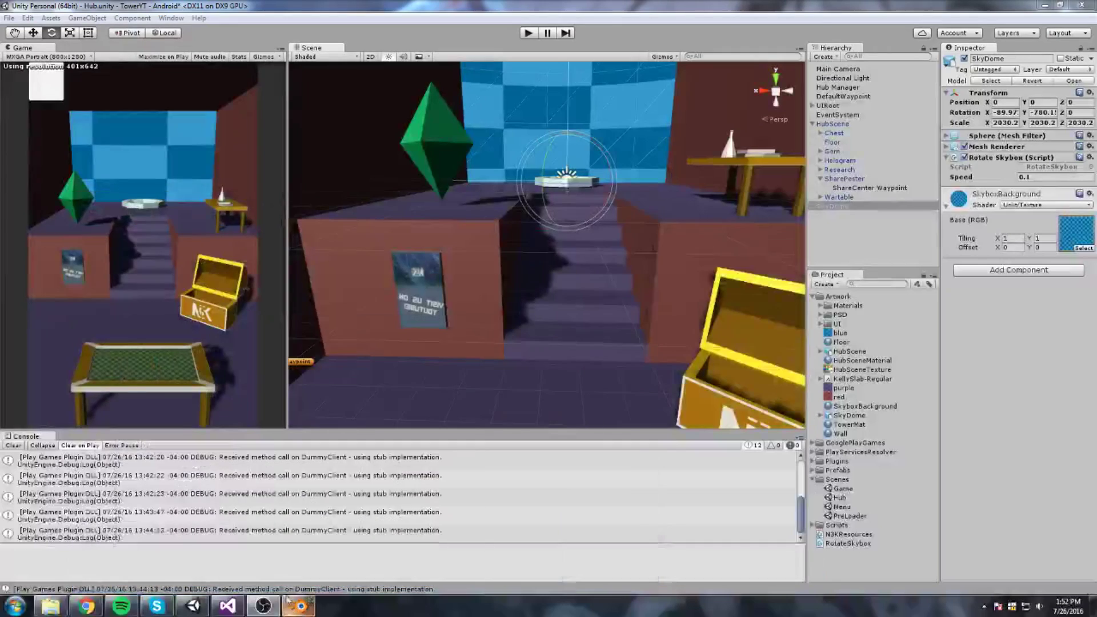
click(299, 606)
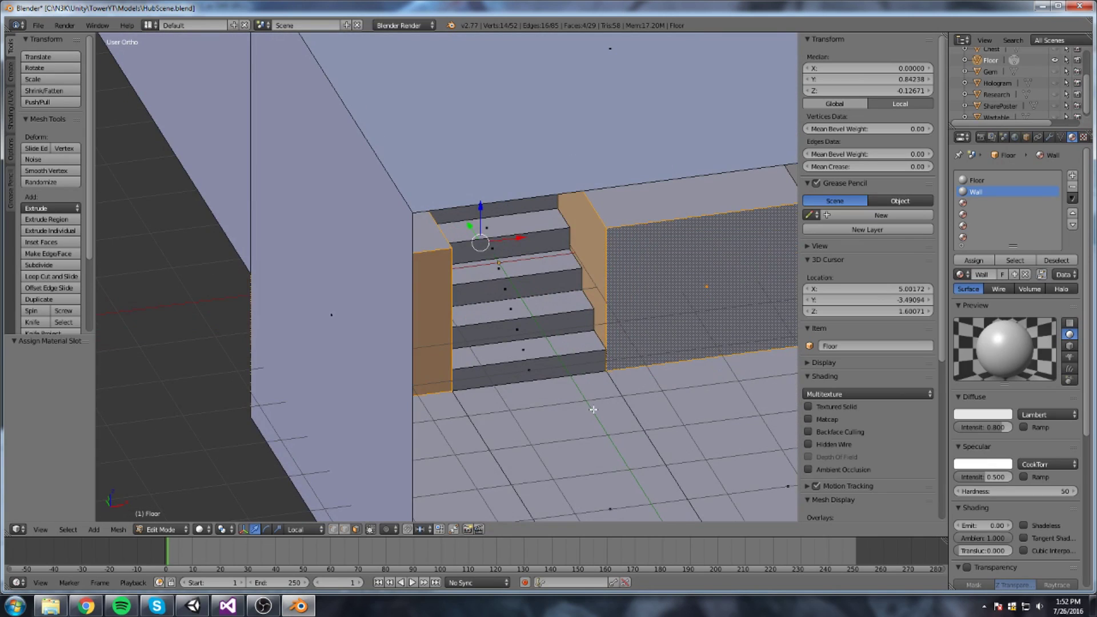
right_click(594, 409)
shift+middle_drag(617, 414, 506, 321)
shift+right_click(332, 339)
shift+right_click(649, 321)
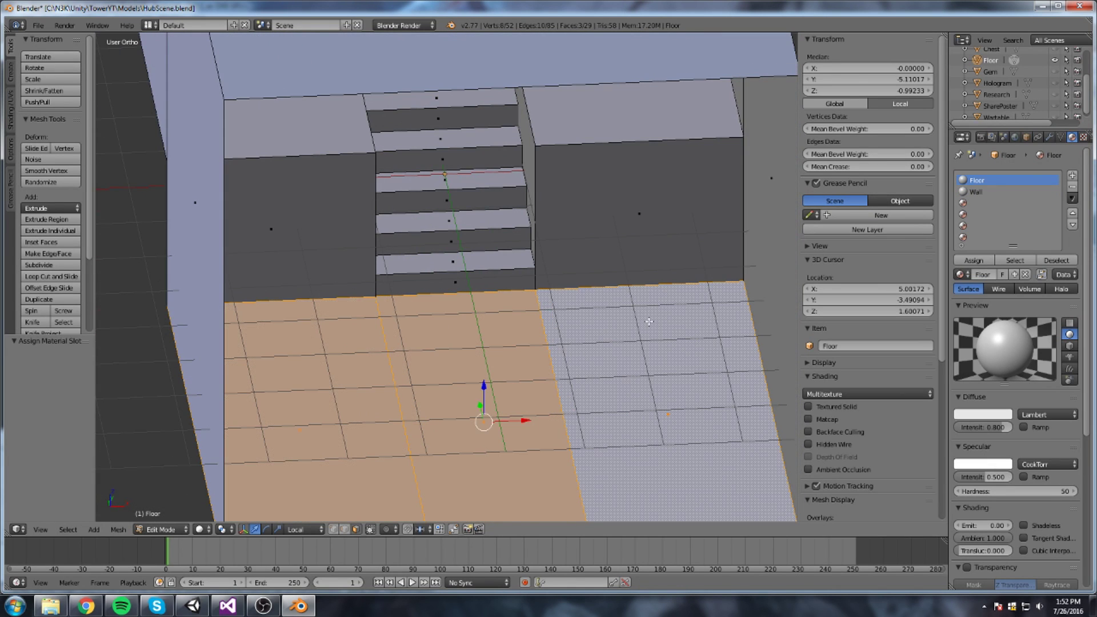
scroll(611, 301, down, 3)
key(u)
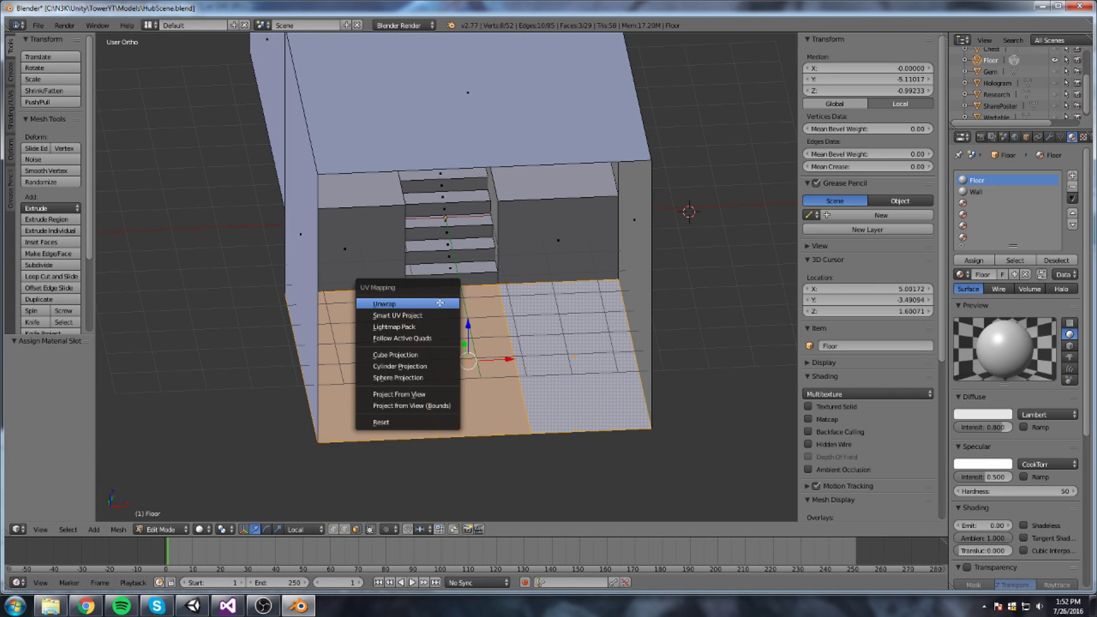
click(401, 304)
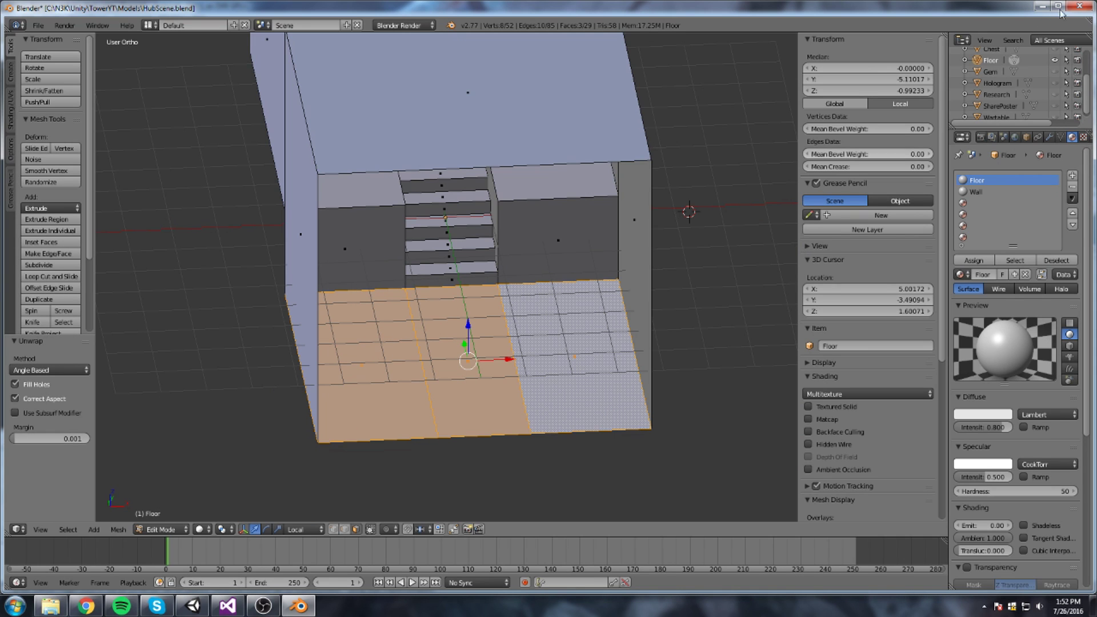
Split the 3D view into two areas, hide its side panels and set up the second area as a UV/Image Editor
drag(944, 35, 727, 57)
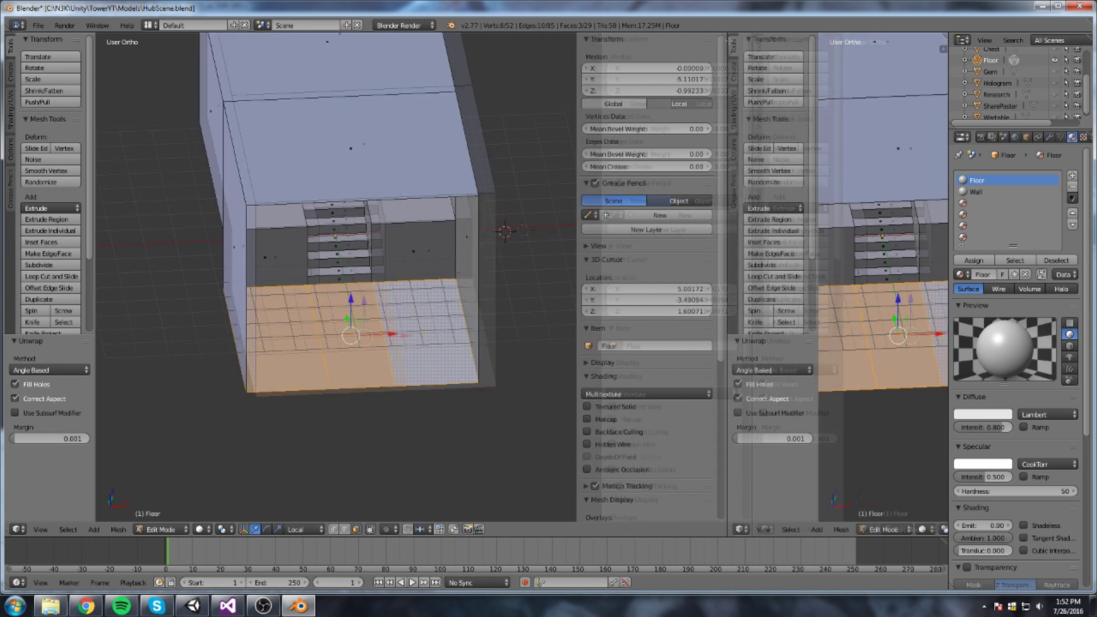
key(n)
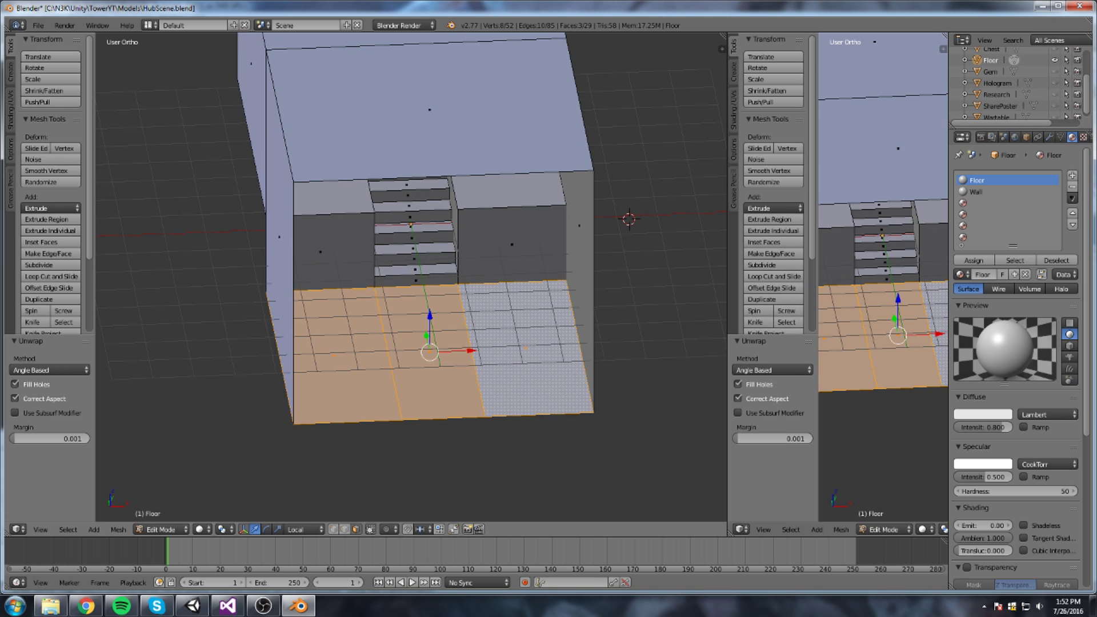
key(t)
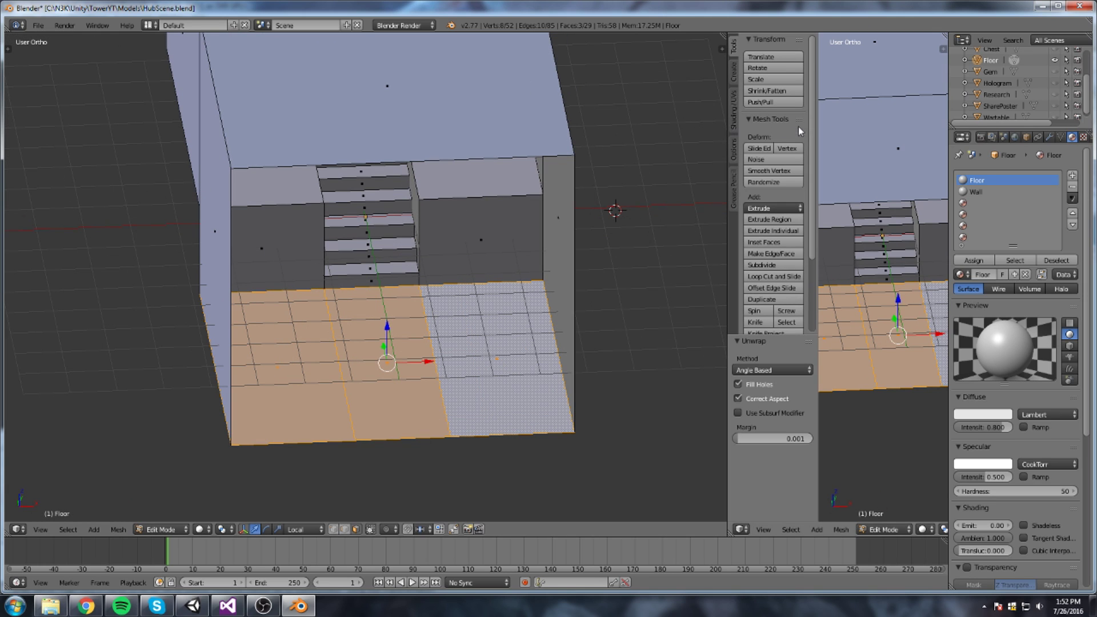
key(n)
mouse_move(817, 129)
mouse_down()
mouse_move(703, 122)
mouse_move(508, 244)
mouse_up()
click(519, 529)
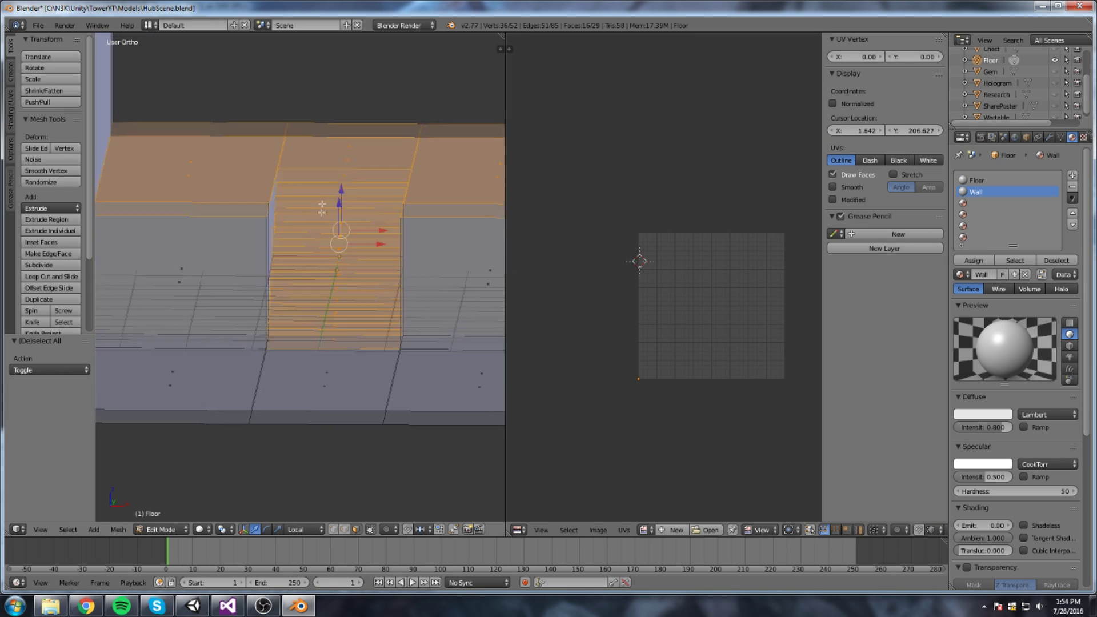
Unwrap the selected platform top and stair faces and bring their UV layout into view
middle_drag(322, 206, 458, 249)
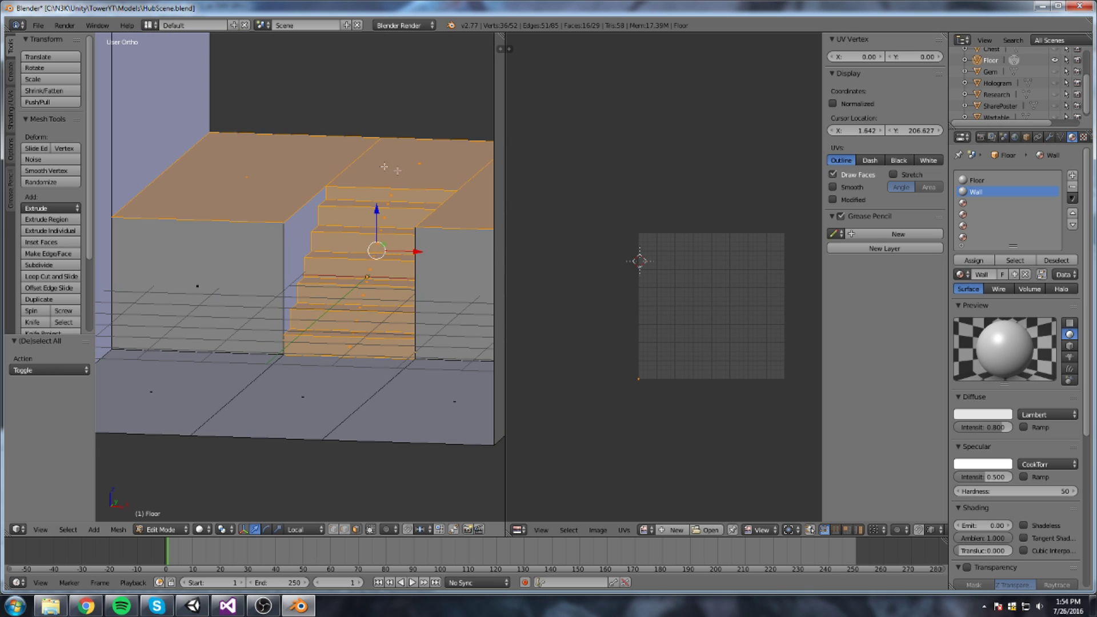
shift+middle_drag(343, 162, 364, 177)
key(u)
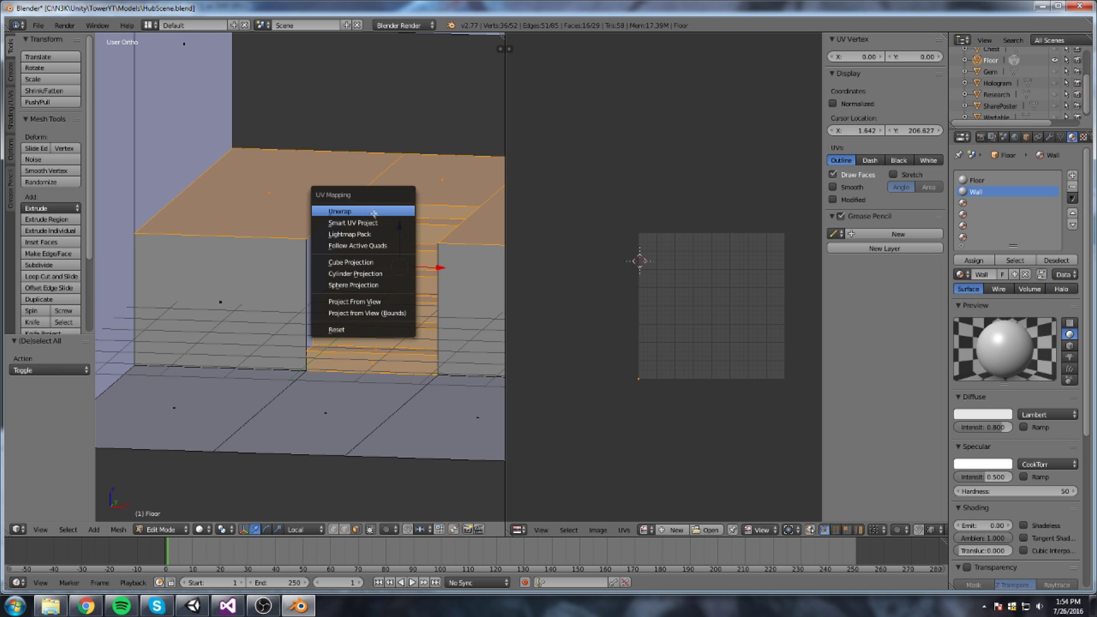
click(369, 211)
middle_drag(767, 267, 694, 234)
scroll(694, 234, up, 2)
middle_drag(619, 183, 649, 193)
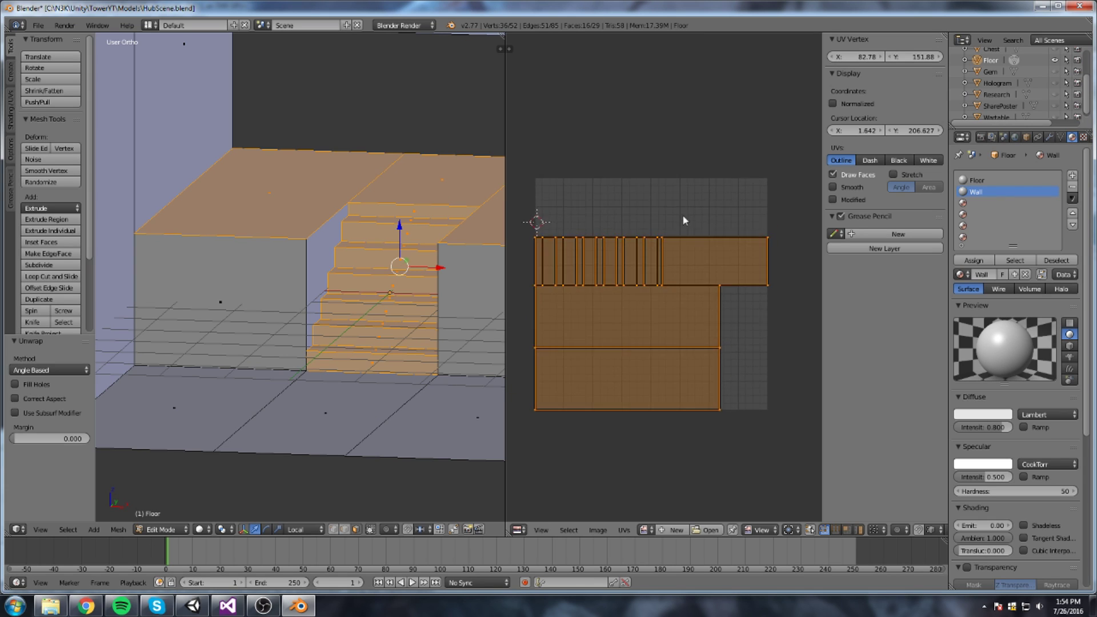
Scale and move the platform and stair UV islands to line up with the UV grid, then save HubScene.blend
scroll(682, 215, down, 3)
key(s)
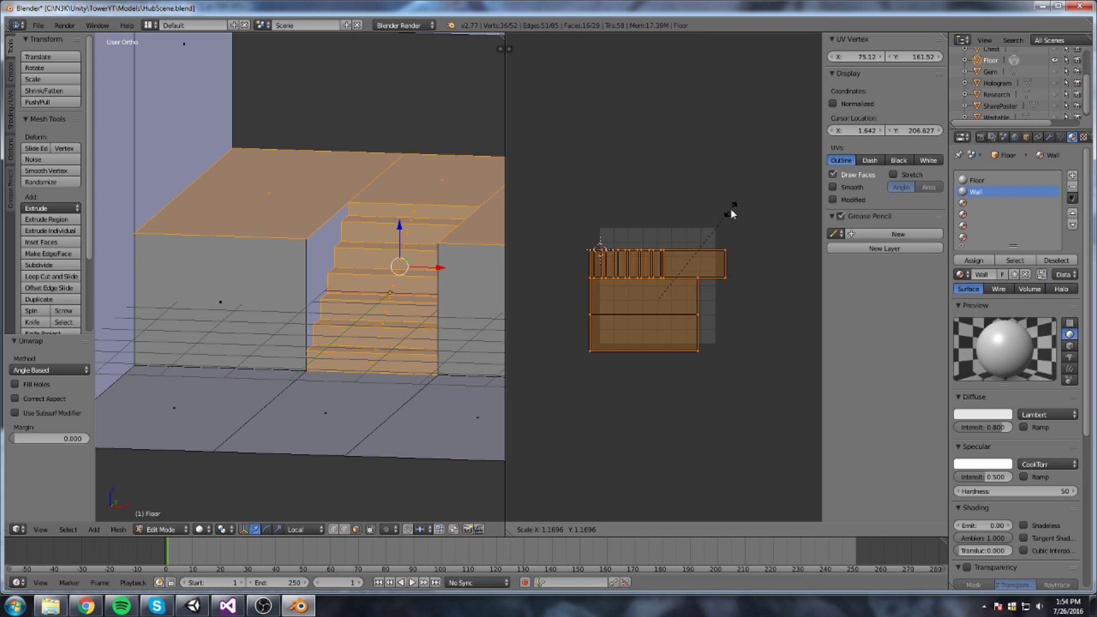
click(737, 198)
key(g)
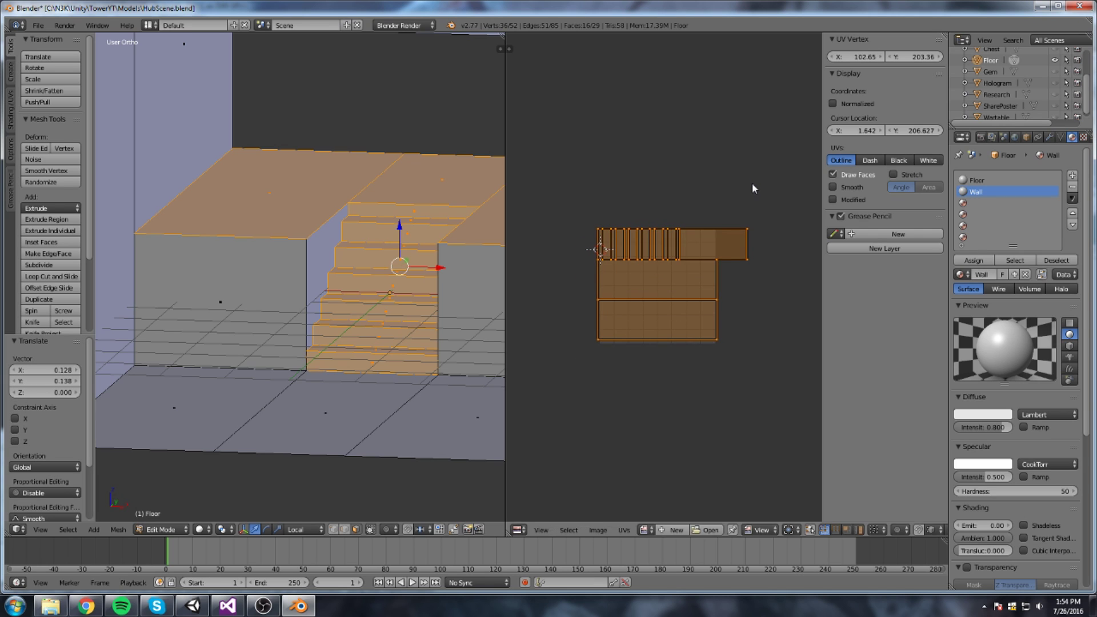
click(756, 184)
key(s)
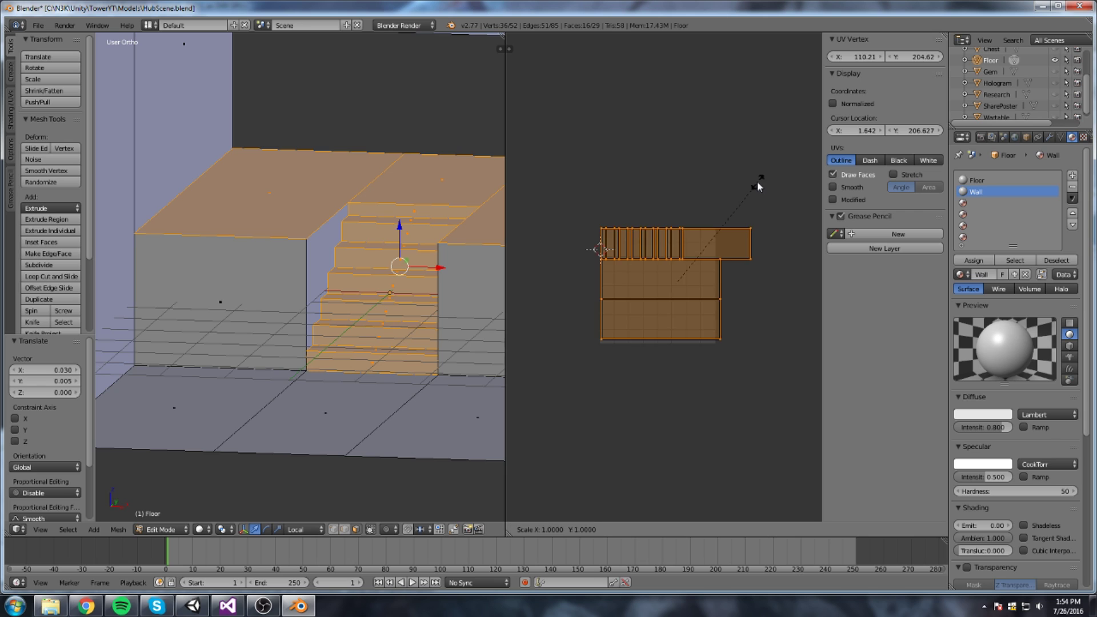
click(750, 189)
key(g)
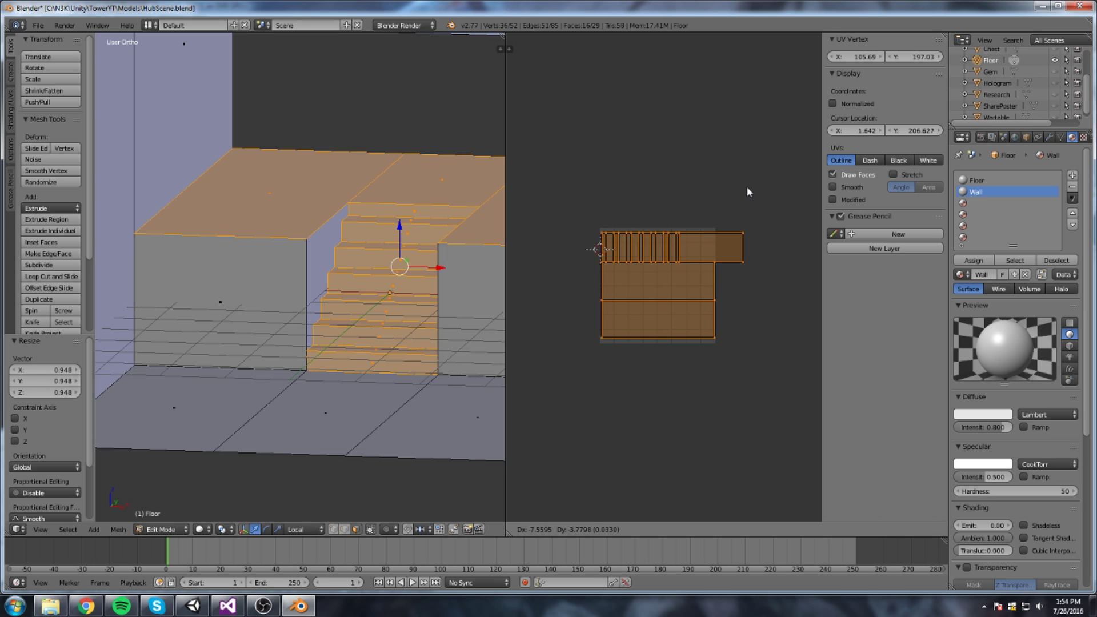
click(747, 191)
key(ctrl+s)
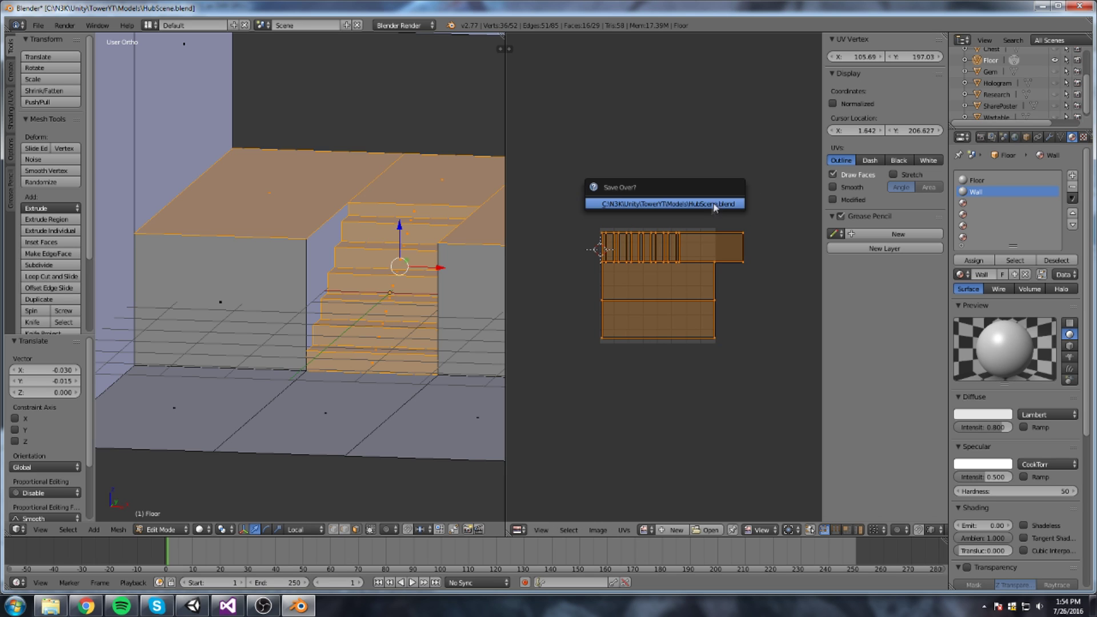
click(667, 205)
Unwrap the two faces of the room's left side wall together
middle_drag(269, 249, 155, 180)
right_click(147, 176)
scroll(146, 175, down, 5)
middle_drag(218, 194, 268, 203)
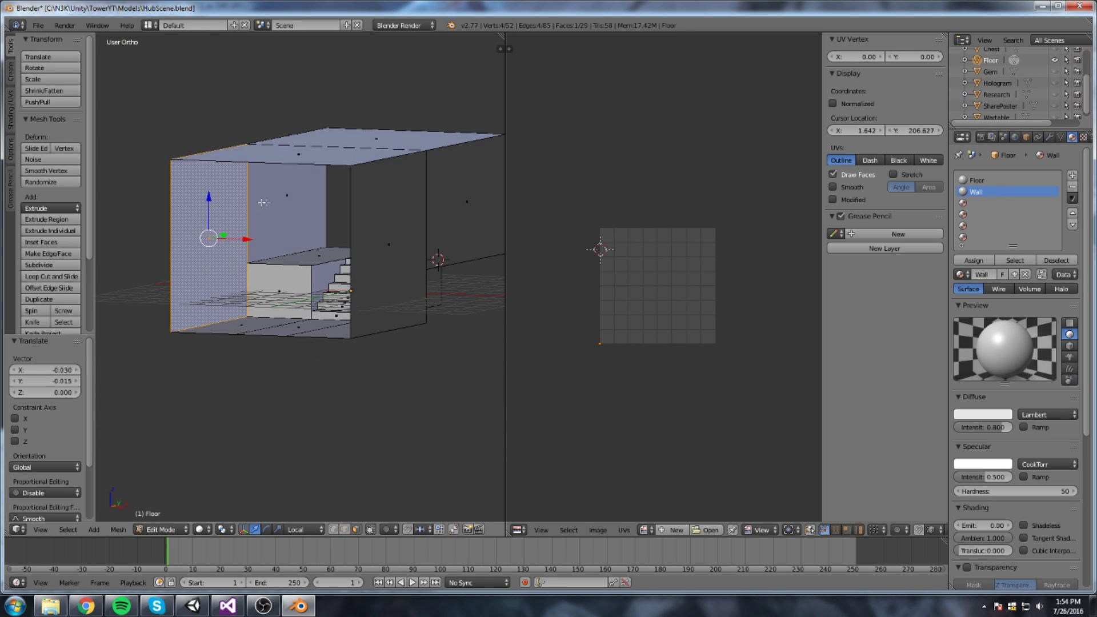
shift+right_click(269, 202)
key(u)
click(268, 203)
Unwrap the two faces of the room's right side wall together
middle_drag(269, 202, 377, 209)
right_click(377, 208)
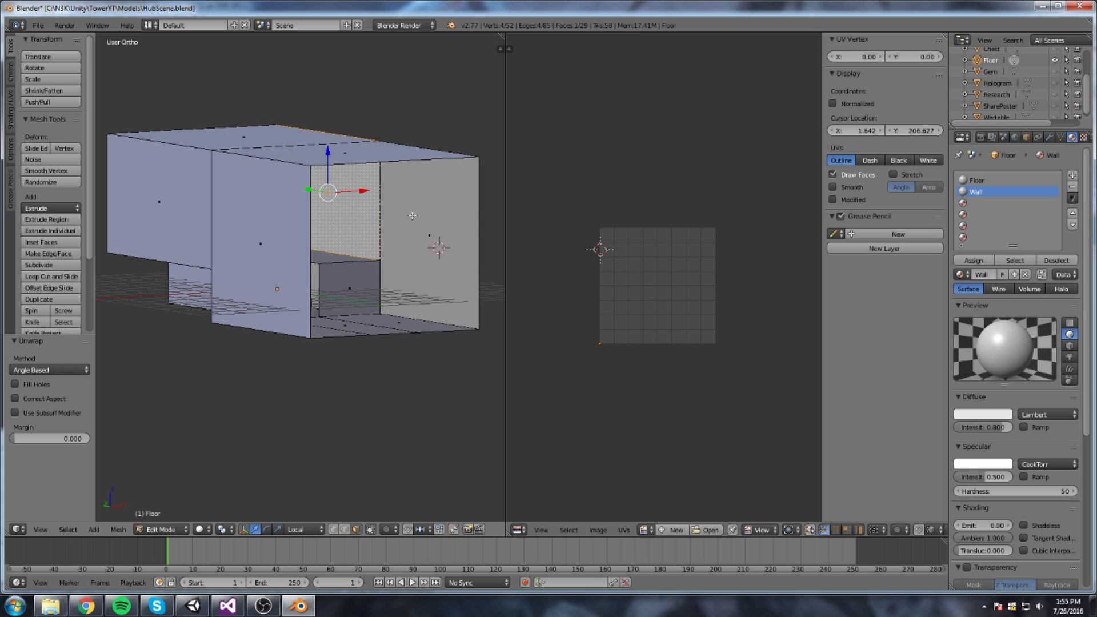
shift+right_click(412, 215)
key(u)
click(401, 219)
Unwrap the room's two ceiling faces together
middle_drag(401, 219, 339, 190)
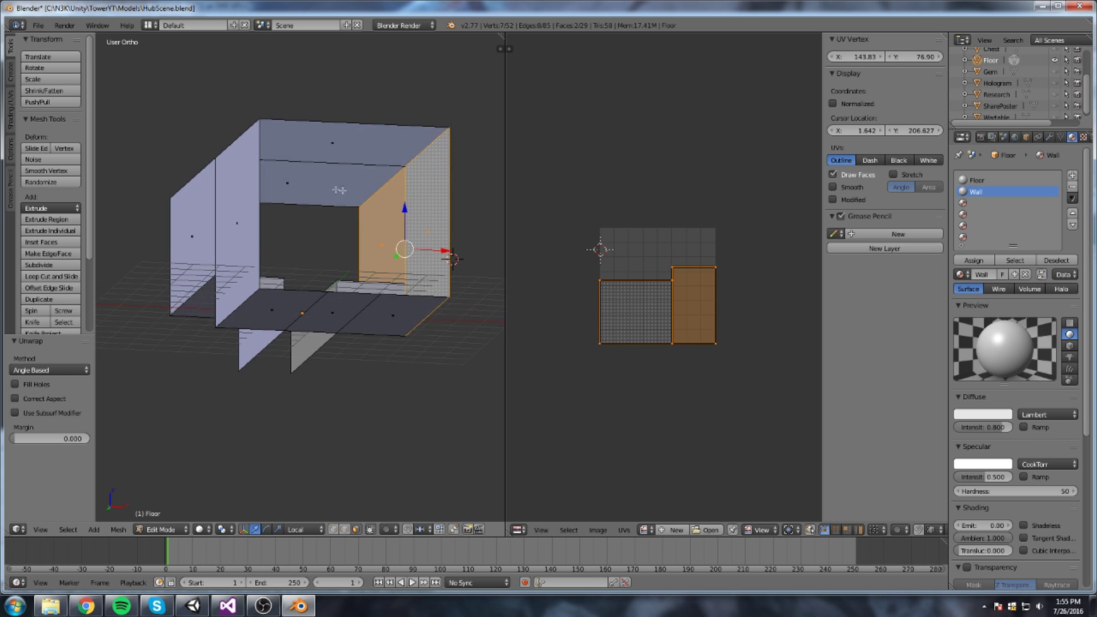
right_click(339, 190)
shift+right_click(338, 163)
key(u)
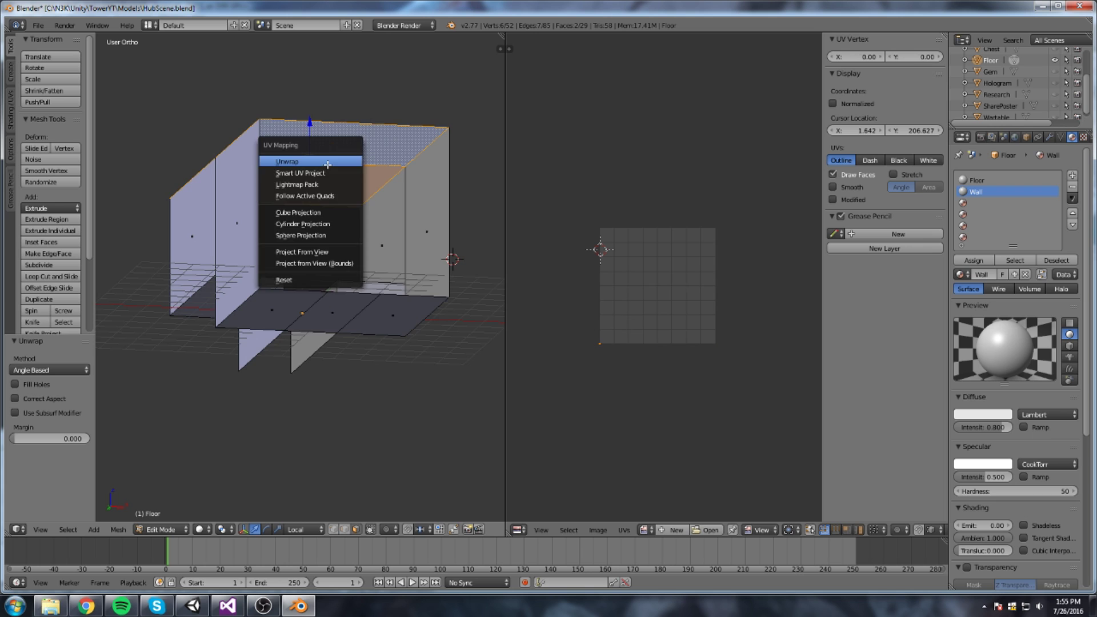
click(328, 164)
Unwrap the vertical front faces of the raised platforms on both sides of the stairs together
middle_drag(327, 164, 372, 219)
right_click(272, 283)
middle_drag(302, 275, 364, 276)
shift+right_click(317, 266)
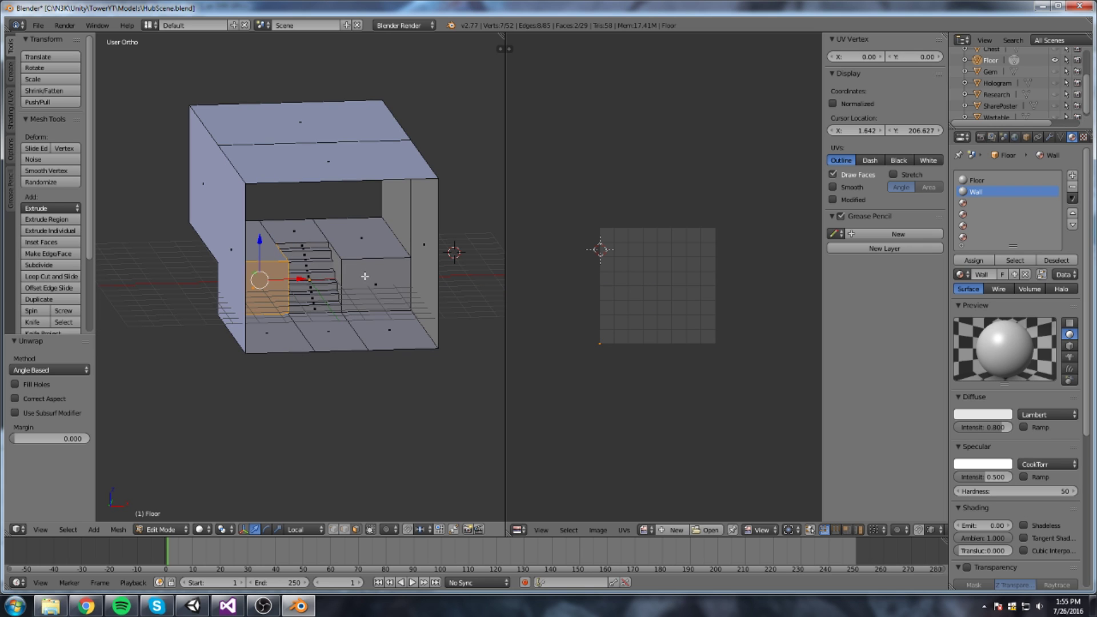
shift+right_click(363, 276)
key(u)
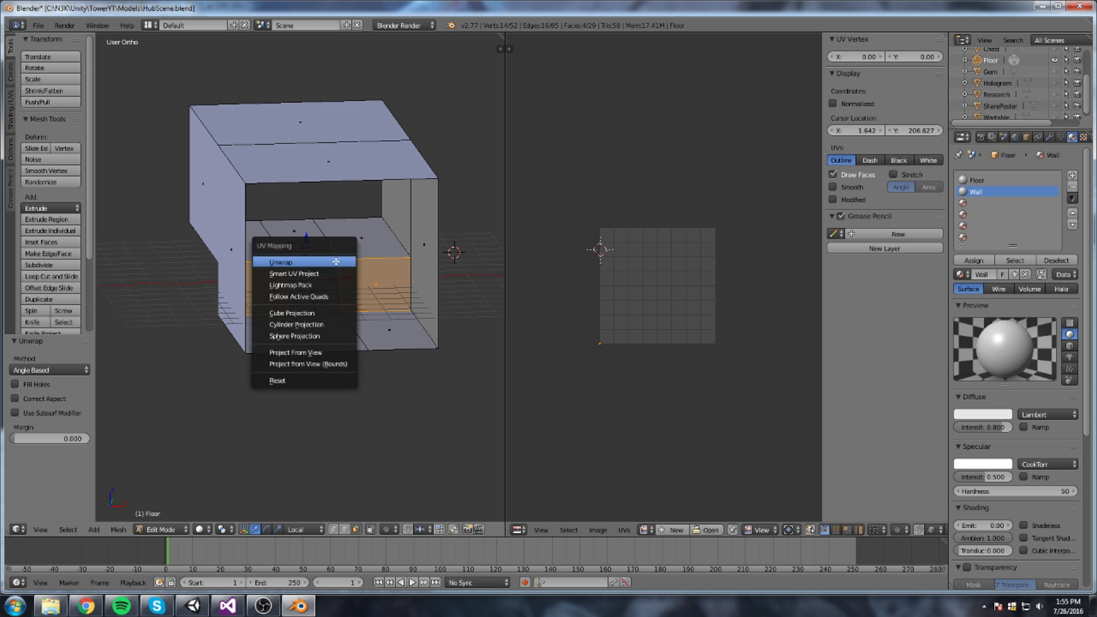
click(334, 256)
scroll(681, 269, up, 1)
scroll(680, 269, up, 4)
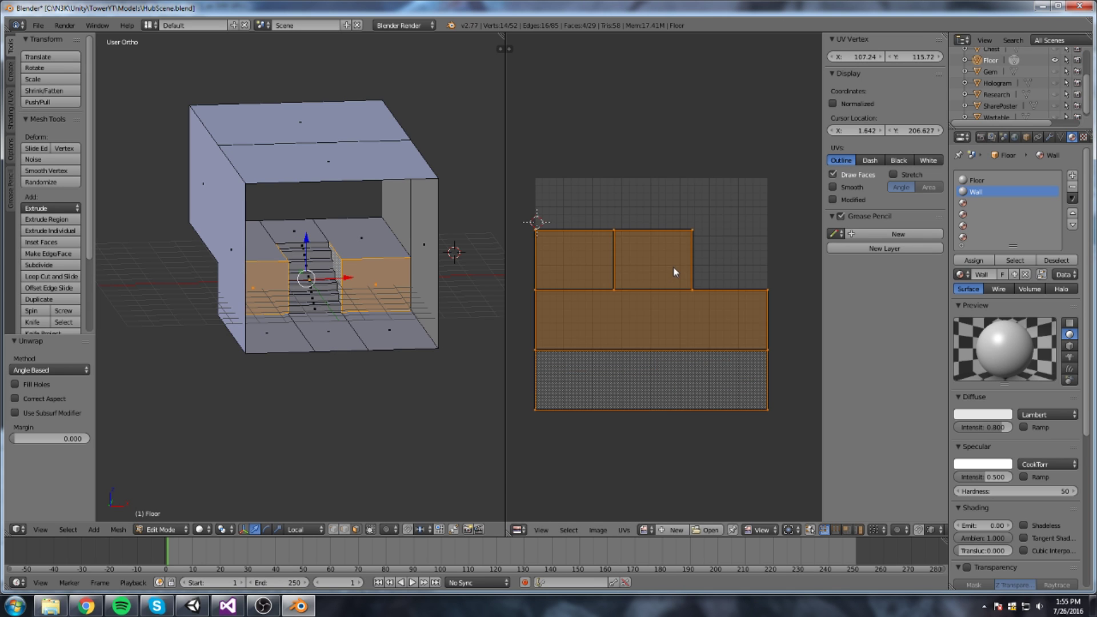
Save over HubScene.blend and export the model as FBX over HubScene.fbx in the Artwork folder
key(ctrl+s)
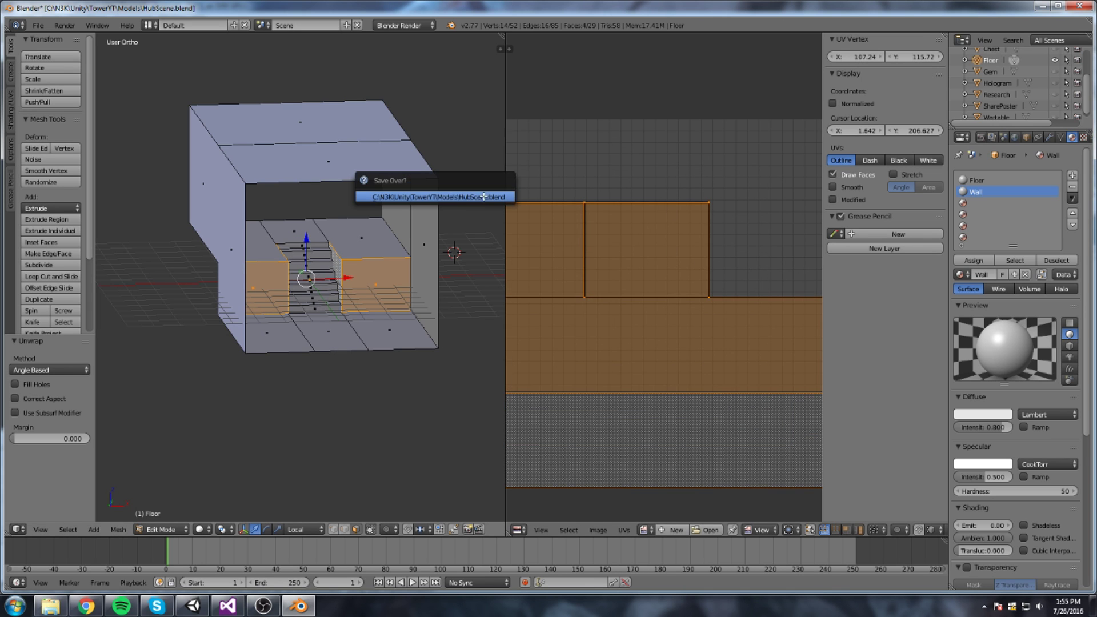
click(462, 197)
click(37, 25)
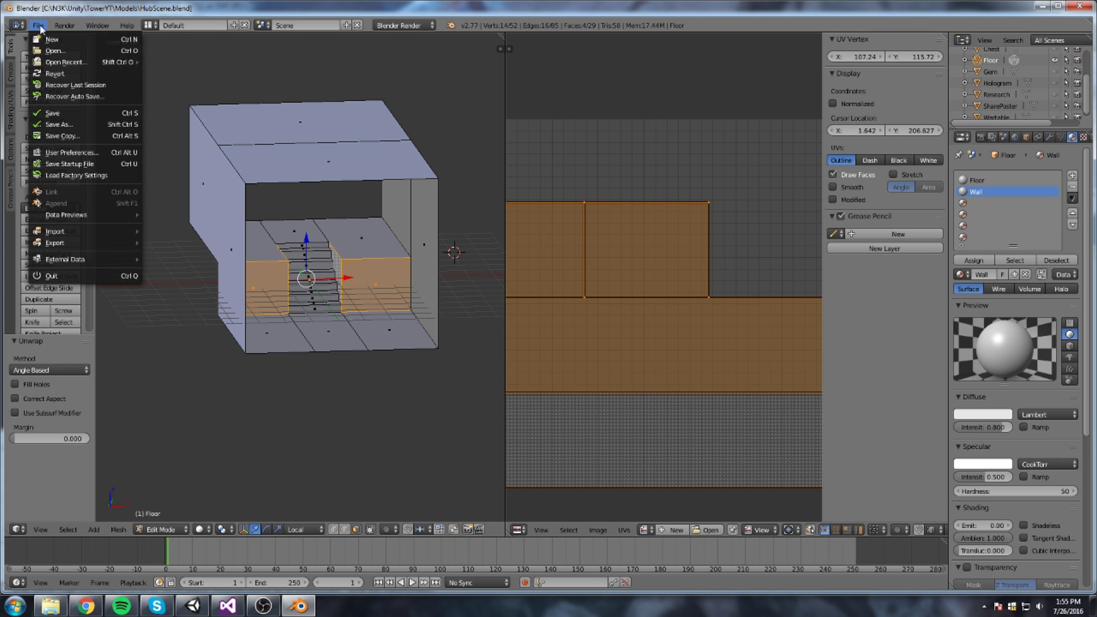
mouse_move(58, 244)
click(206, 265)
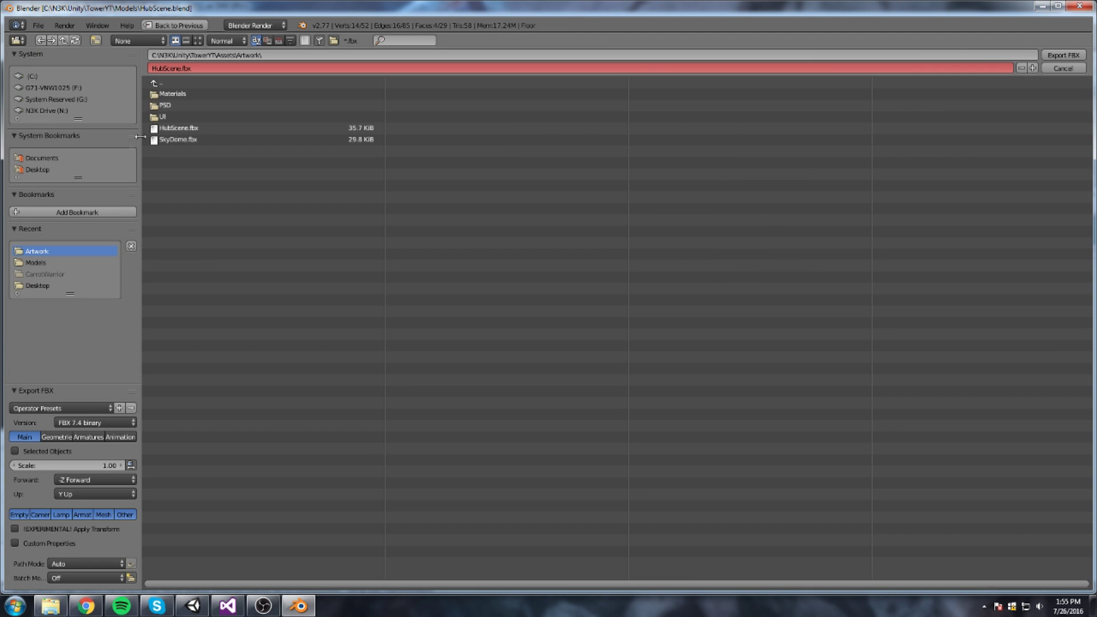
click(1062, 56)
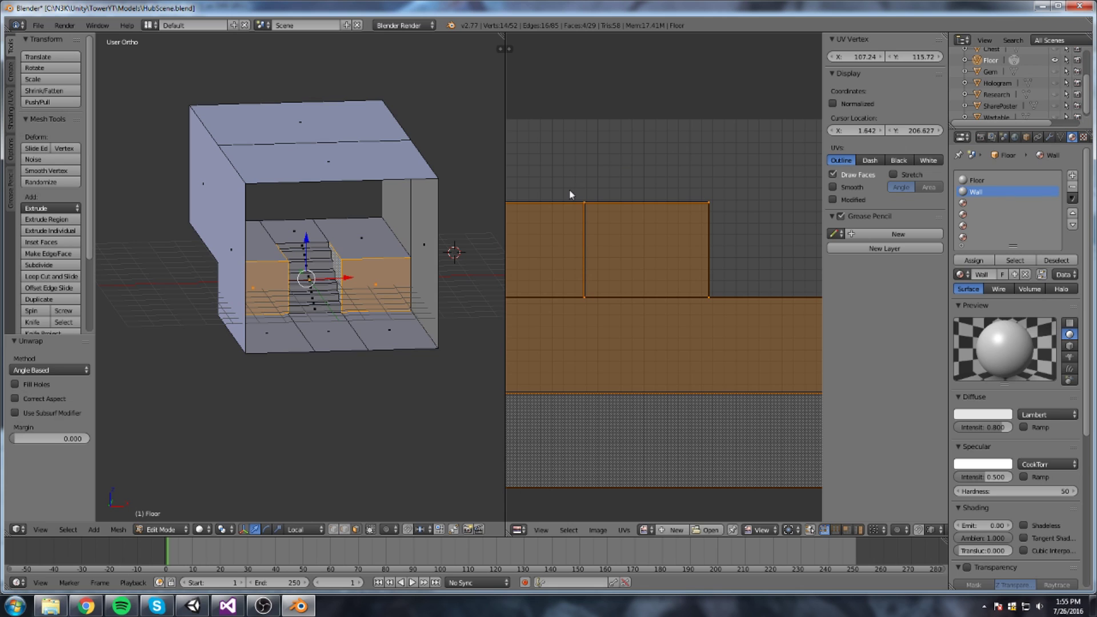
Switch to Unity and inspect the checker texture on the re-exported room's floor and walls
click(192, 605)
middle_drag(495, 268, 497, 345)
right_drag(497, 345, 471, 305)
scroll(471, 305, down, 1)
middle_drag(471, 305, 473, 230)
middle_drag(576, 198, 487, 235)
right_drag(488, 234, 557, 231)
middle_drag(557, 232, 475, 281)
drag(475, 282, 602, 231)
Duplicate the HubScene object and set the copy's Y rotation to -180
click(842, 123)
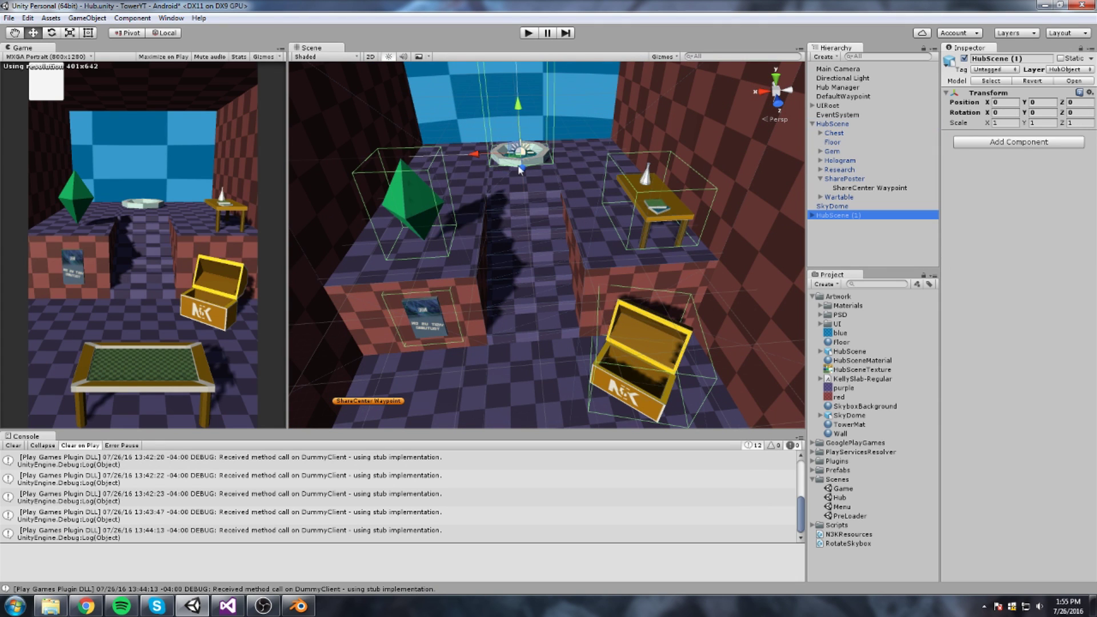
drag(523, 184, 816, 155)
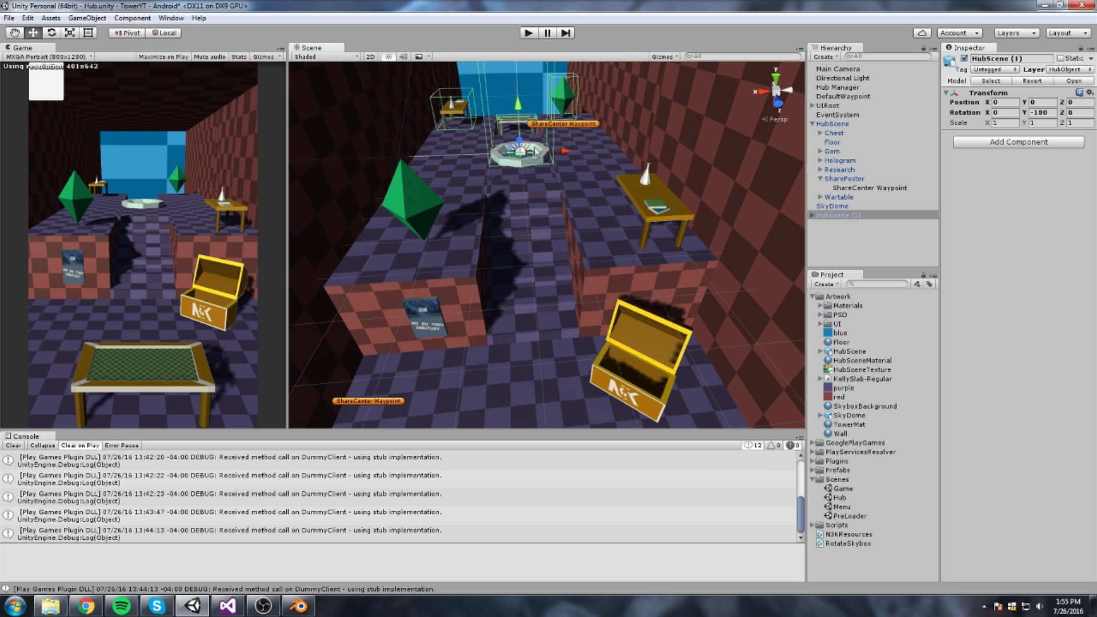
middle_drag(533, 156, 521, 213)
right_drag(600, 234, 548, 224)
middle_drag(611, 224, 590, 312)
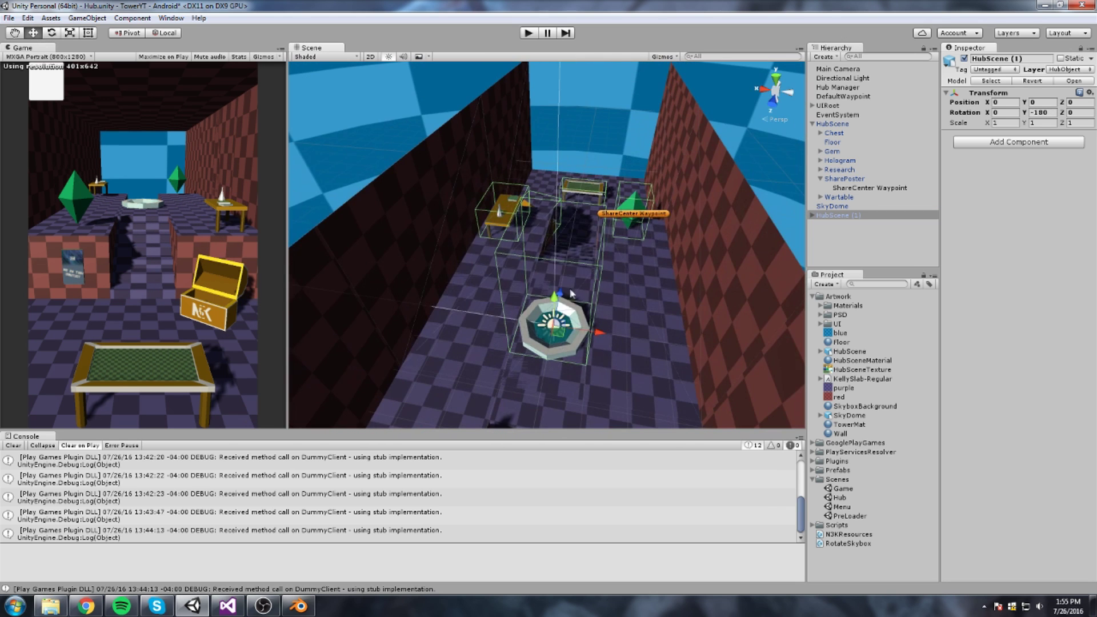
Move the HubScene copy along Z to -3.63, then delete the copy
drag(570, 293, 575, 191)
scroll(574, 191, down, 1)
middle_drag(513, 349, 506, 212)
scroll(505, 213, down, 2)
right_drag(504, 217, 526, 203)
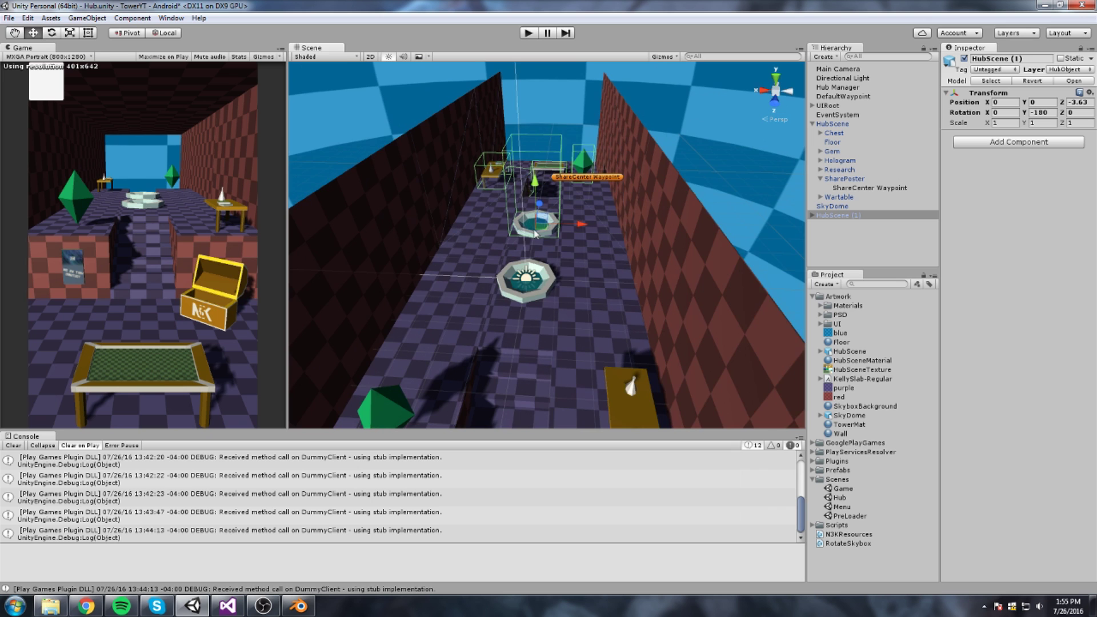
middle_drag(520, 232, 540, 226)
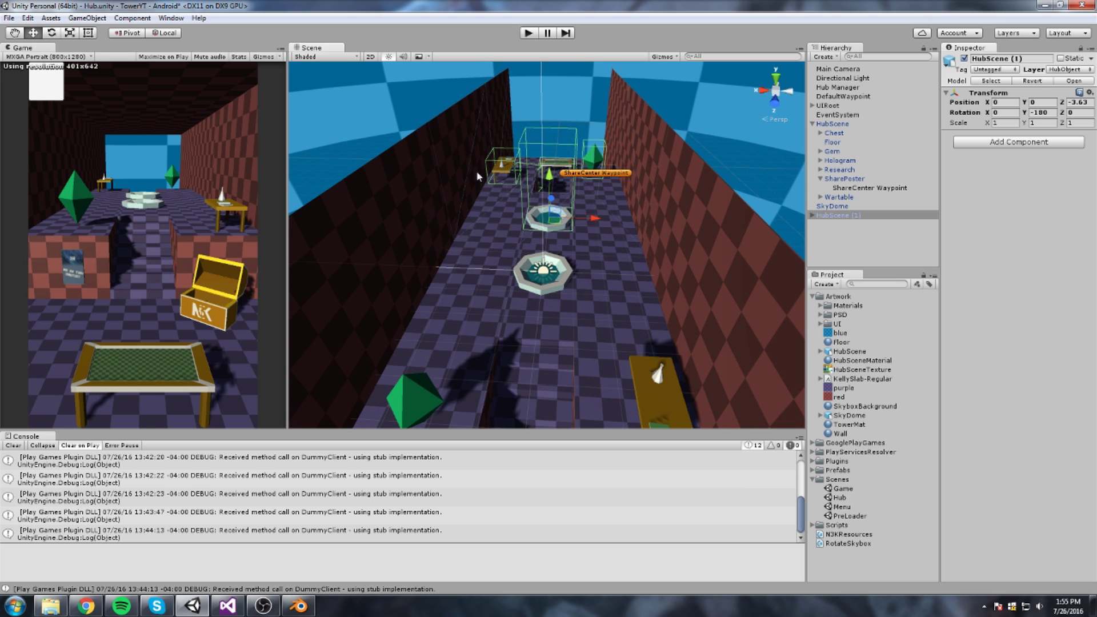
key(Delete)
Examine the single textured hub room from above and from the front
right_drag(608, 204, 598, 192)
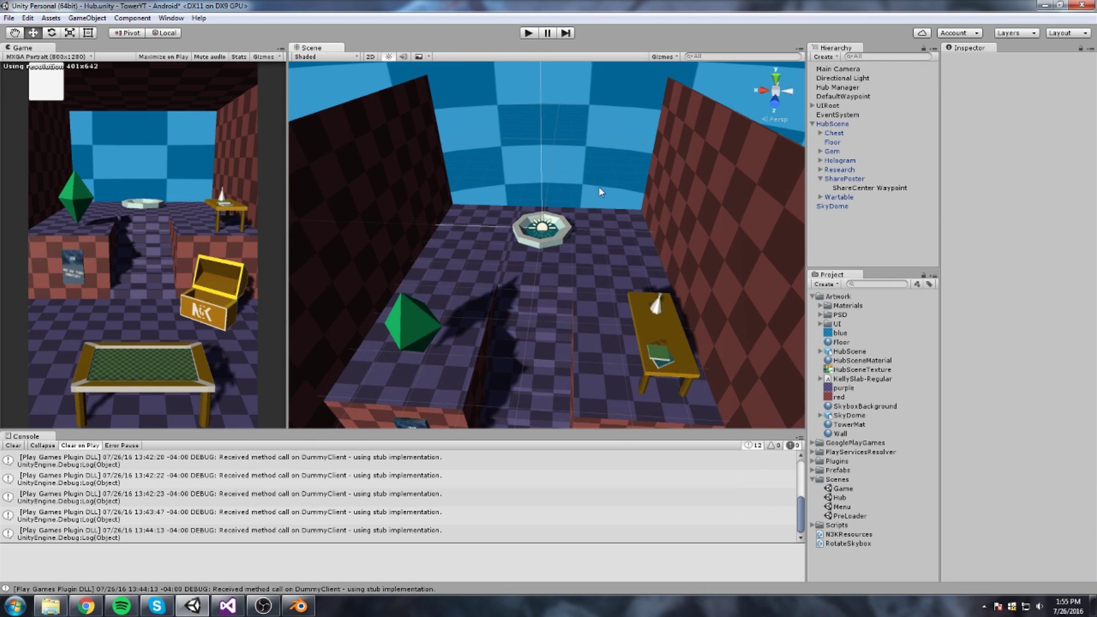
middle_drag(583, 177, 581, 162)
scroll(538, 222, down, 2)
right_drag(539, 222, 502, 220)
middle_drag(503, 220, 503, 163)
scroll(497, 229, down, 1)
right_drag(490, 270, 576, 274)
right_drag(616, 330, 595, 350)
middle_drag(560, 339, 558, 345)
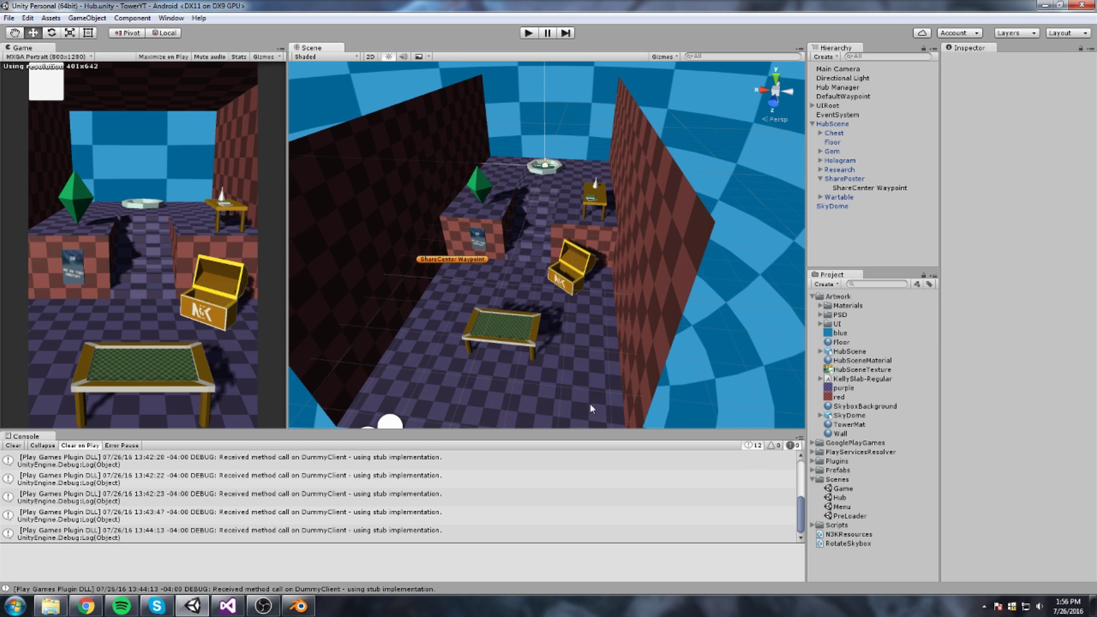
middle_drag(565, 298, 588, 293)
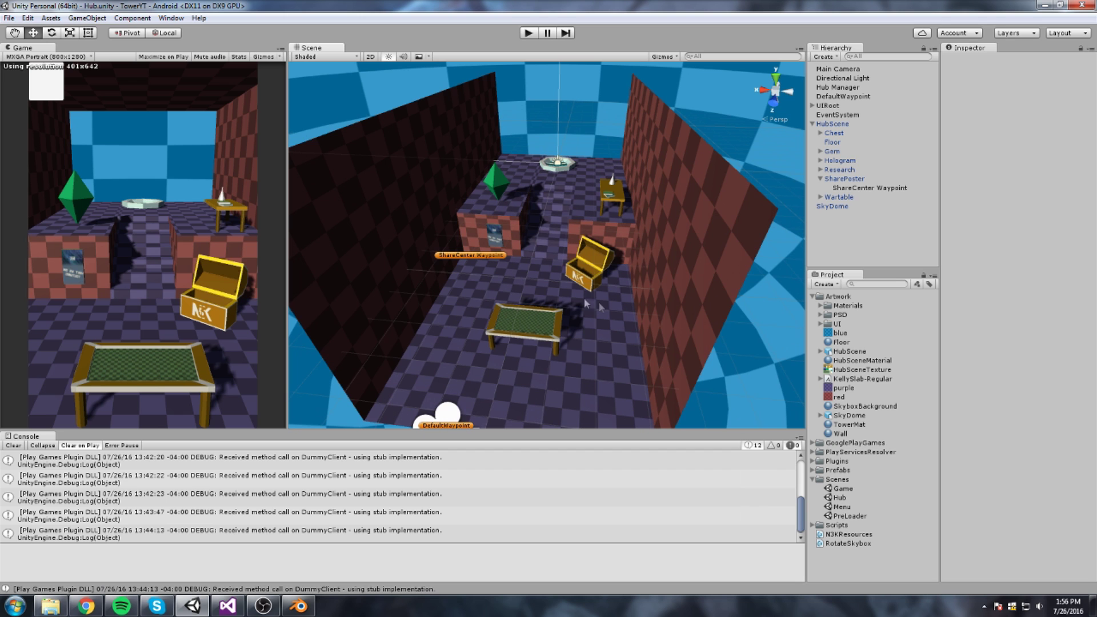
Open the Game scene and add a 3D plane to it
double_click(842, 488)
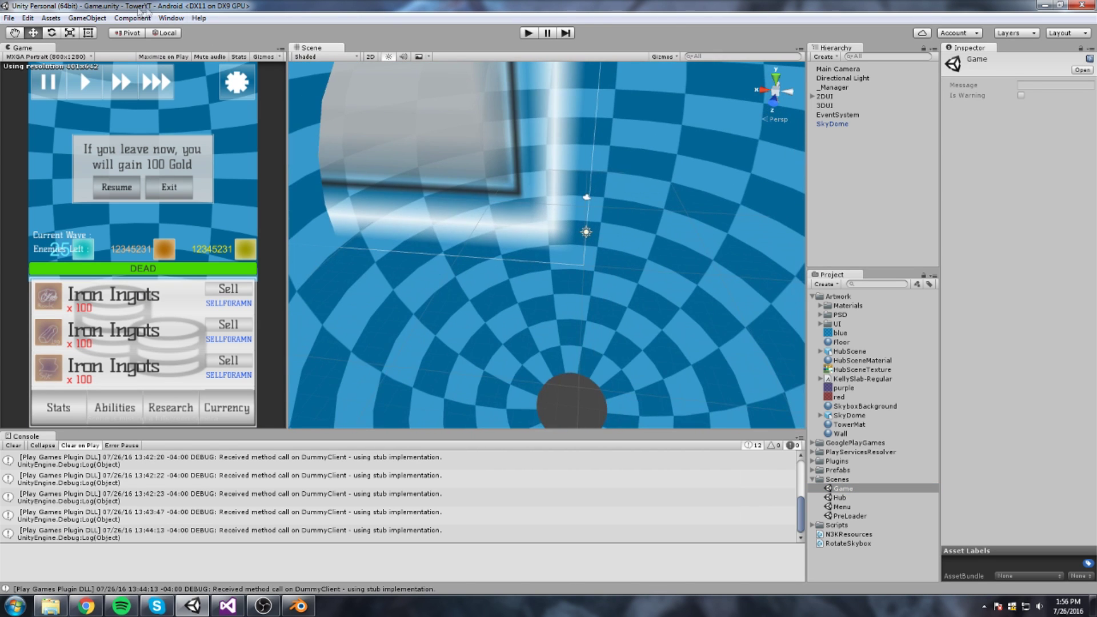
click(87, 18)
mouse_move(108, 57)
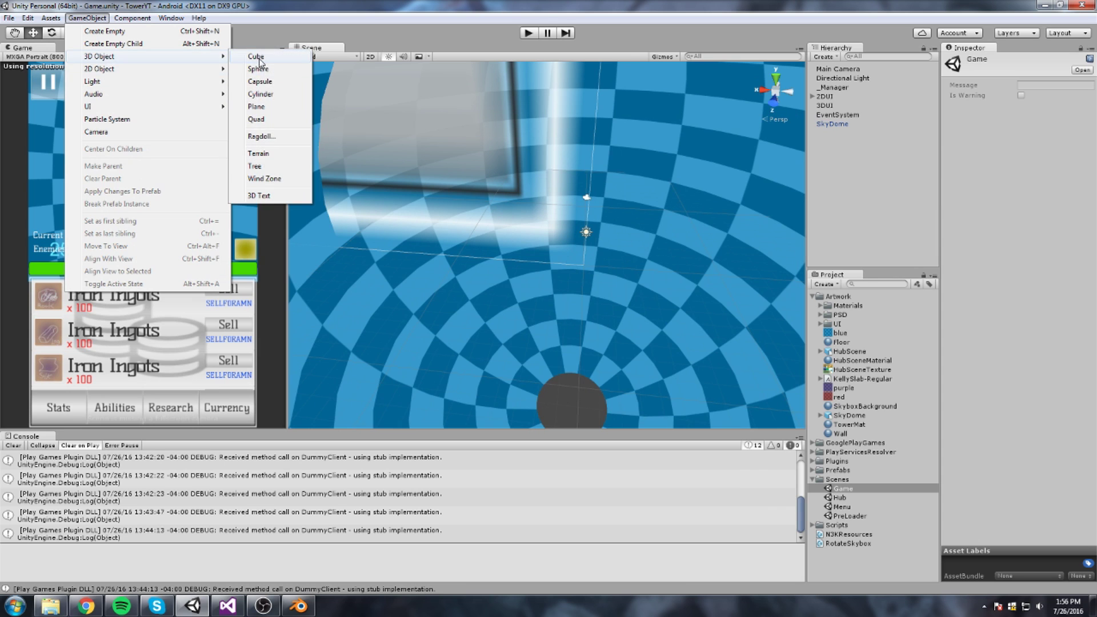
click(256, 107)
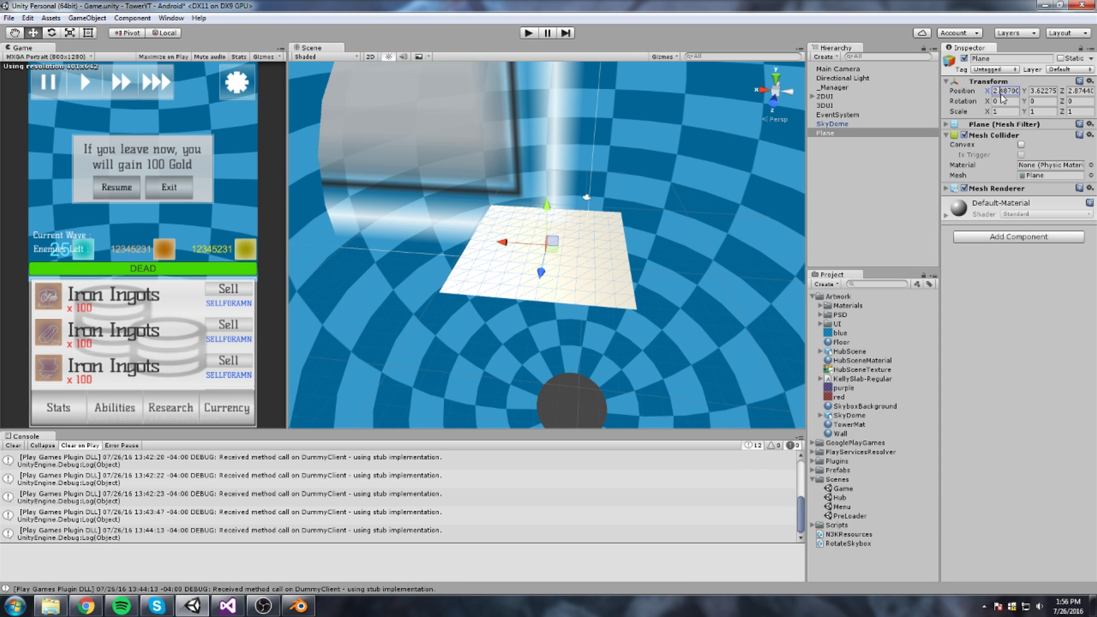
Set the plane's position to 0, 0, 0 and apply the Floor material to it
text(0)
key(Tab)
text(0)
key(Tab)
text(0)
middle_drag(624, 231, 610, 265)
scroll(609, 266, up, 3)
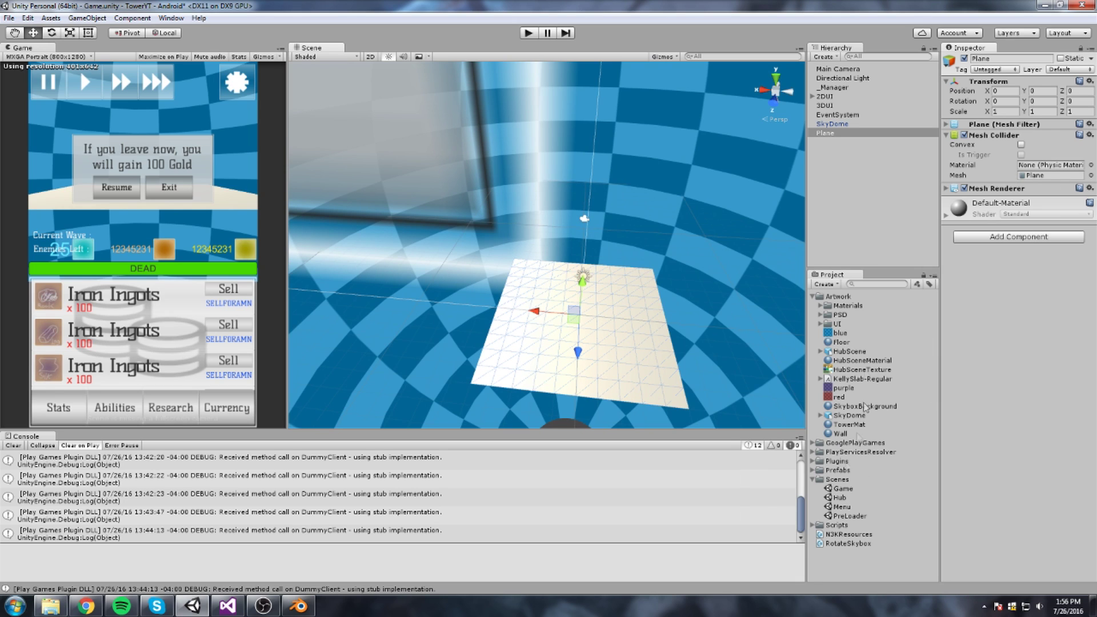
drag(848, 342, 979, 343)
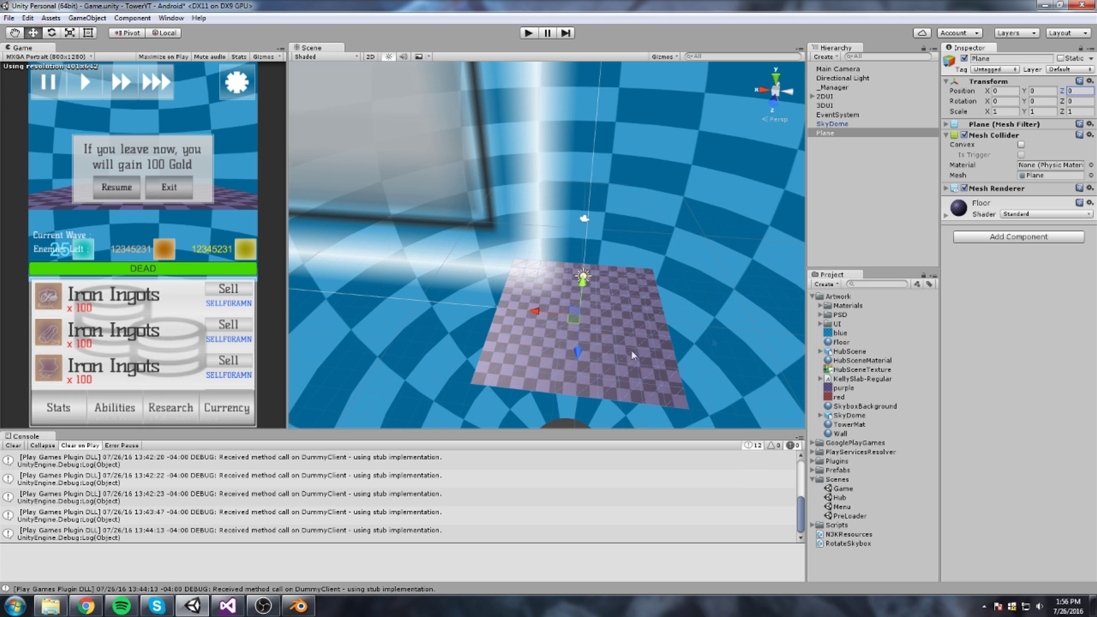
Open the PreLoader scene, run the game and enter the Game level from the hub
double_click(850, 515)
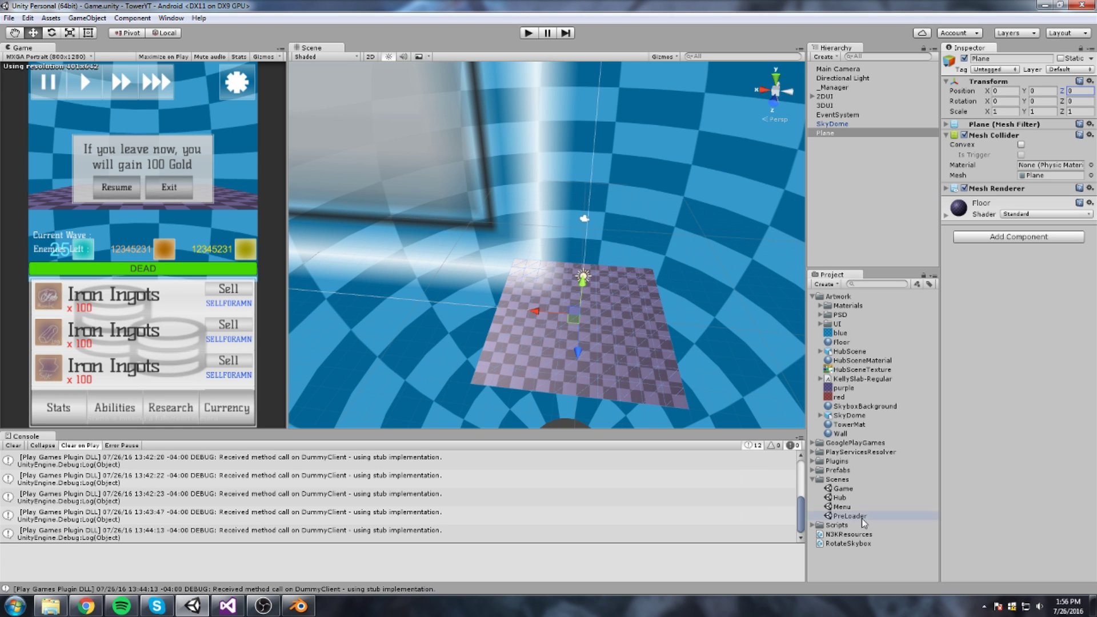
click(529, 33)
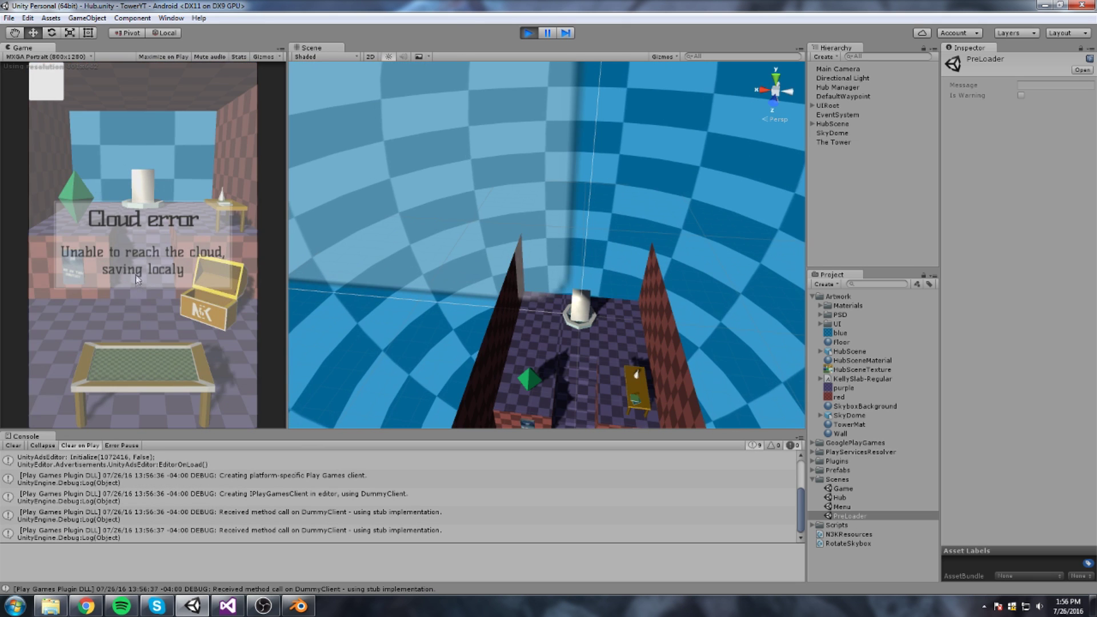
click(135, 275)
click(127, 371)
click(78, 229)
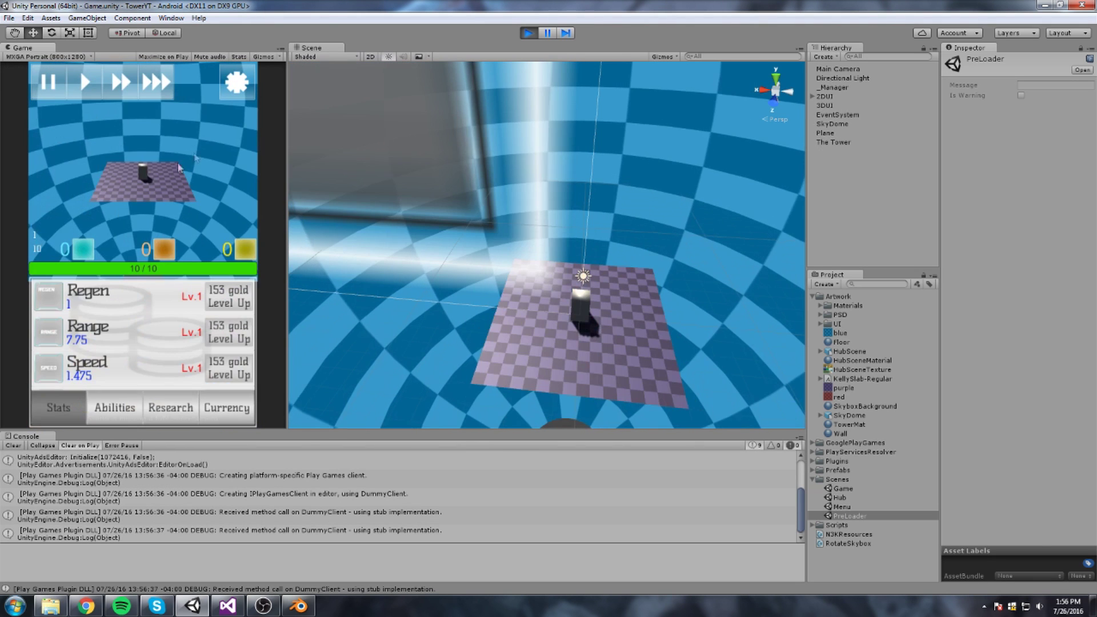
Select the floor plane in the running game and set its scale to 10 on X, Y and Z
click(632, 358)
middle_drag(632, 357, 581, 326)
key(r)
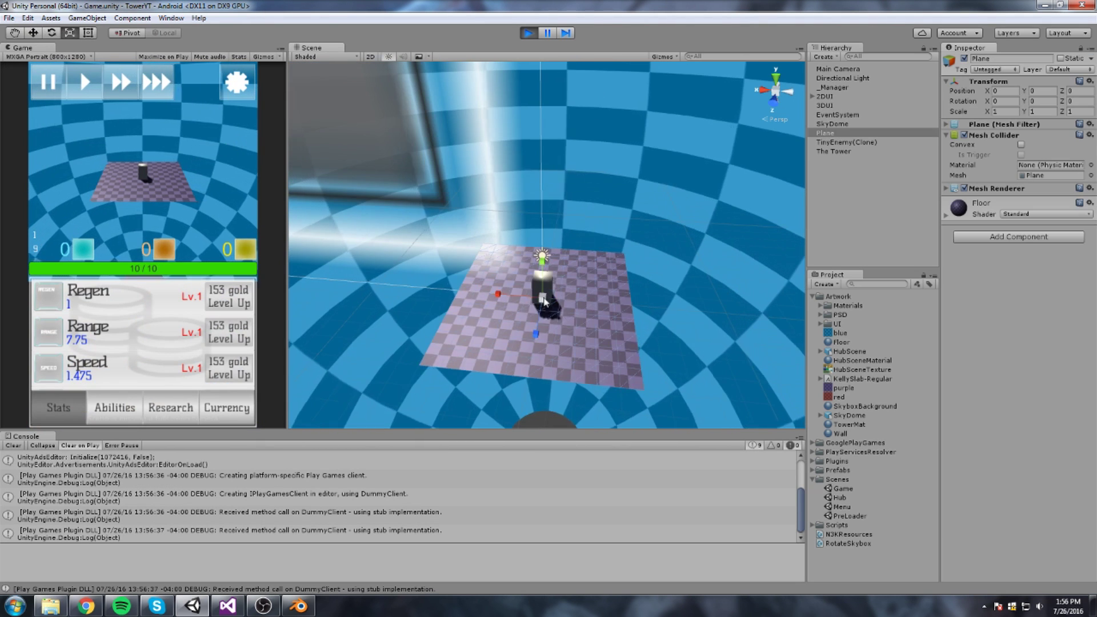
click(1004, 112)
text(10)
key(Tab)
text(1)
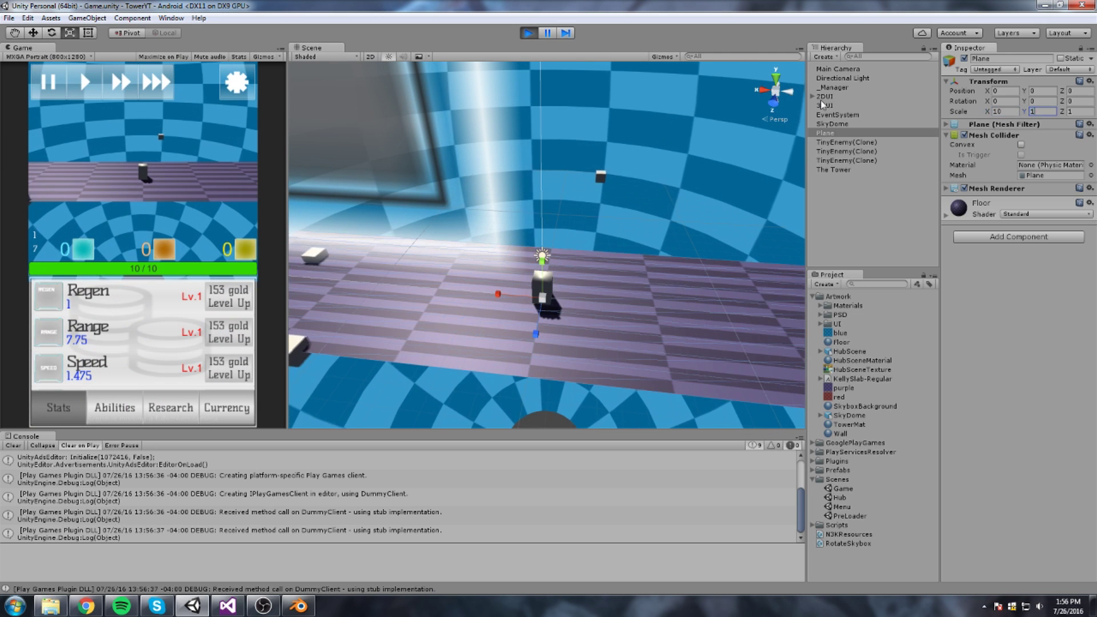
text(0)
key(Tab)
text(10)
middle_drag(665, 185, 710, 214)
scroll(711, 214, down, 6)
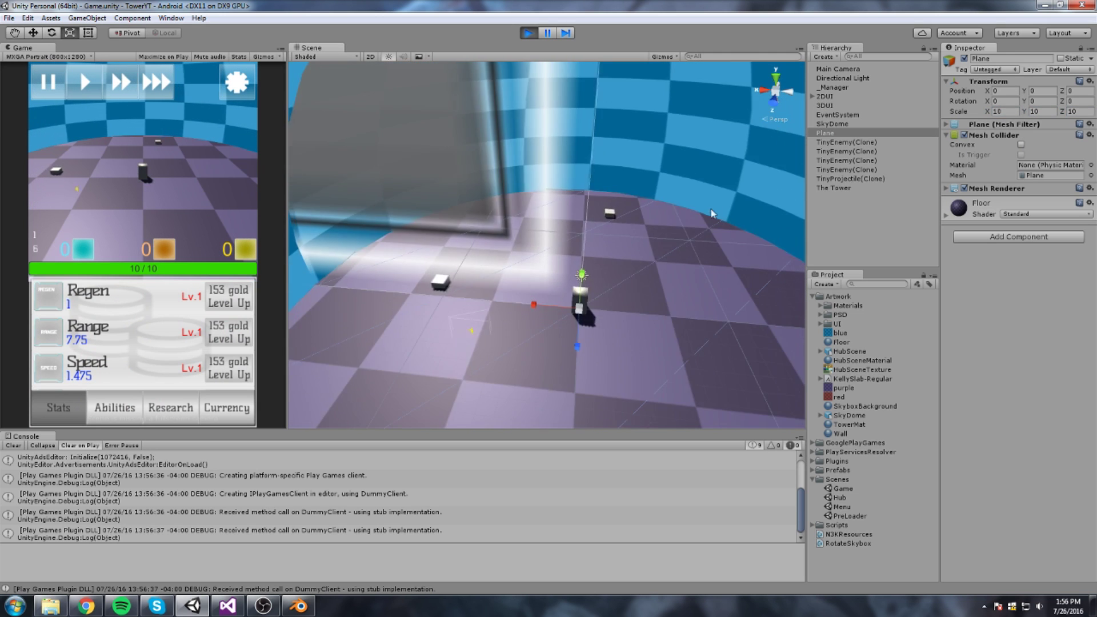
alt+drag(712, 214, 680, 182)
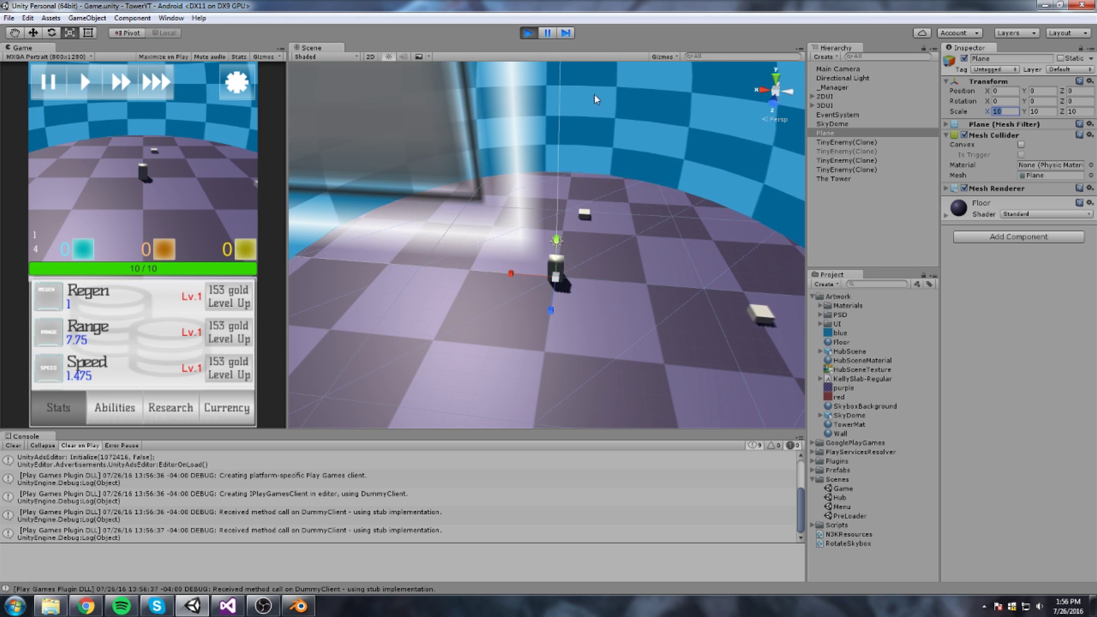
Set the floor plane's scale to 5 on X, Y and Z
text(5)
key(Tab)
text(5)
key(Tab)
text(5)
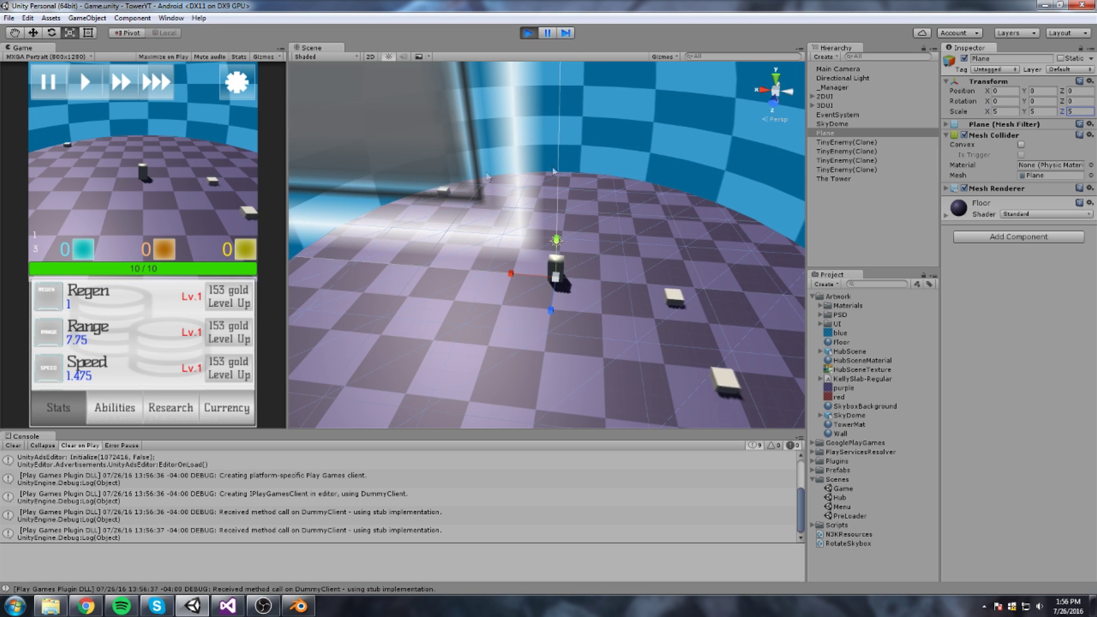
Set the floor plane's scale to 4.5 on X, Y and Z
drag(987, 112, 1016, 133)
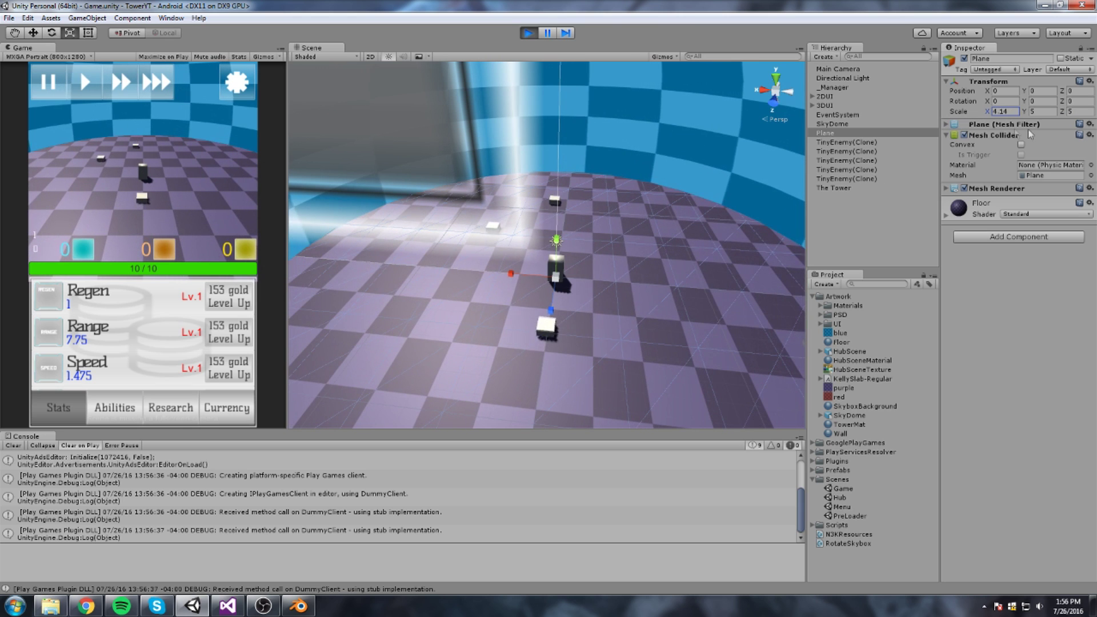
text(4.5)
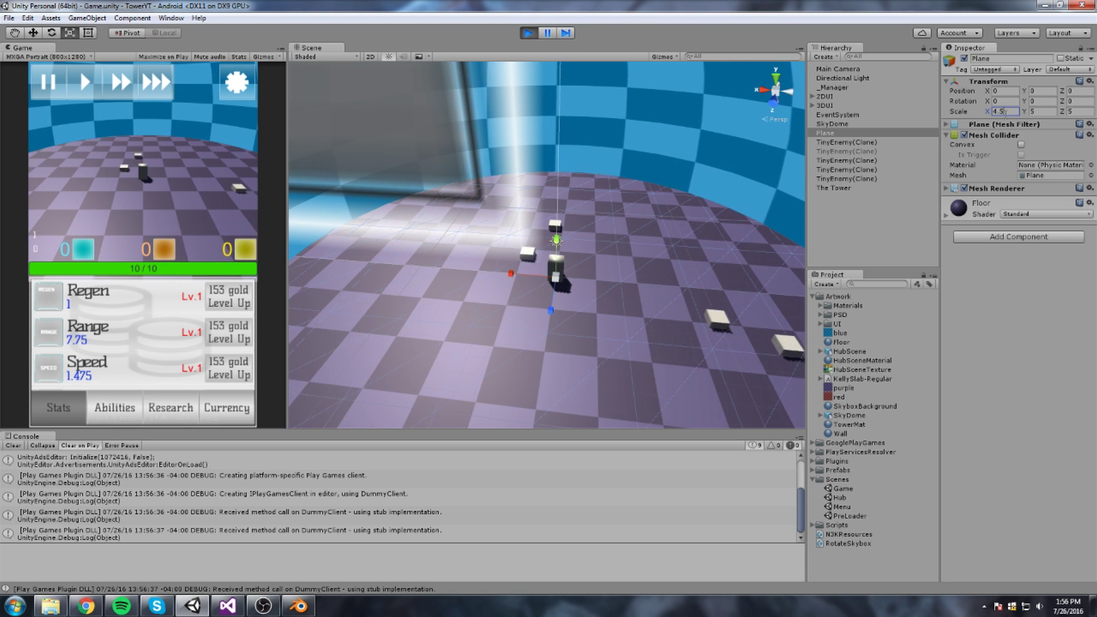
click(1034, 112)
text(1)
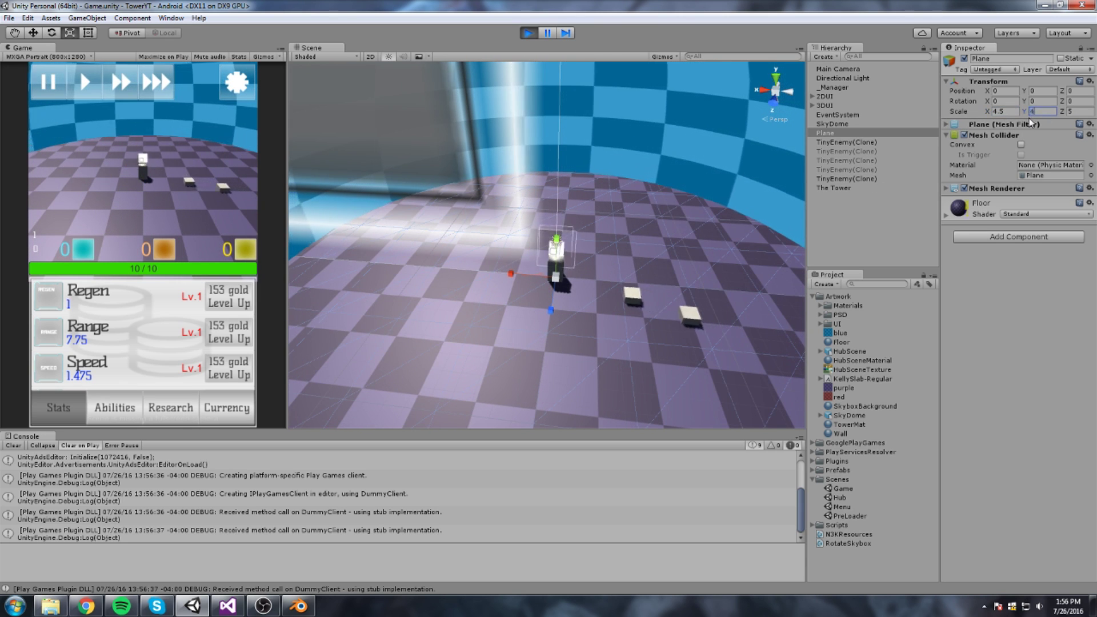
text(4.5)
key(Tab)
text(4.5)
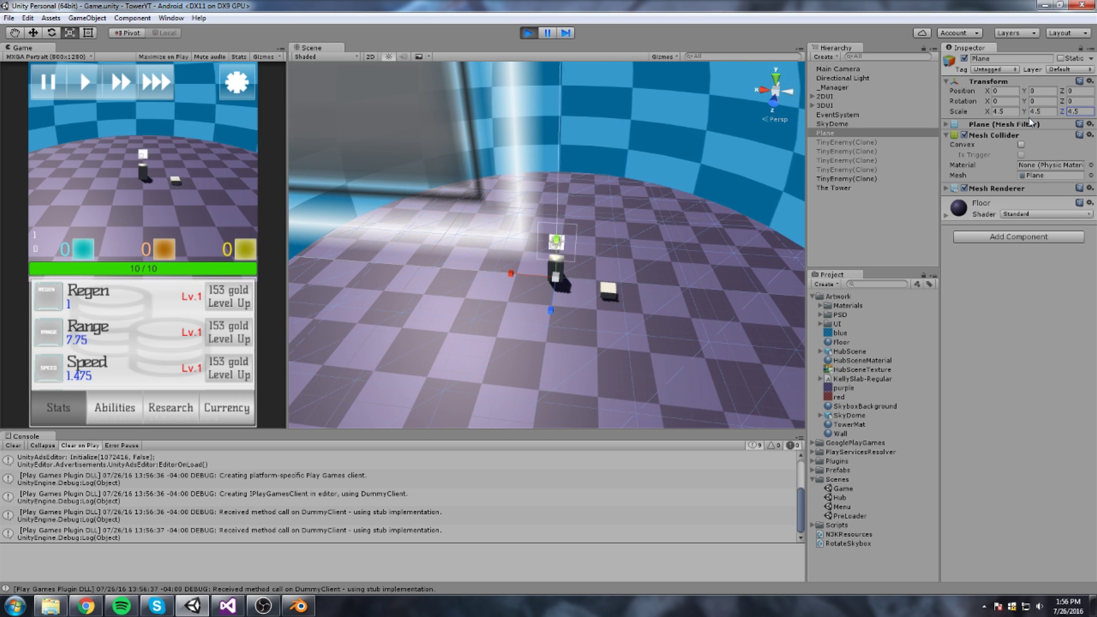
Orbit the game camera around the tower, select the tower and pause the running game
drag(79, 156, 263, 164)
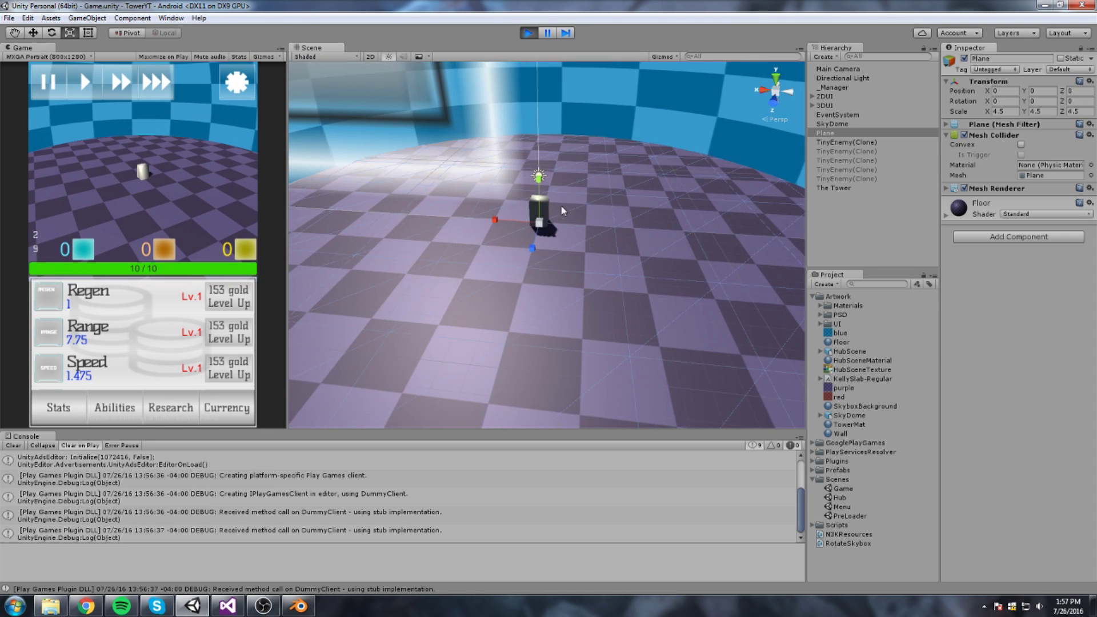
click(542, 218)
middle_drag(546, 226, 536, 187)
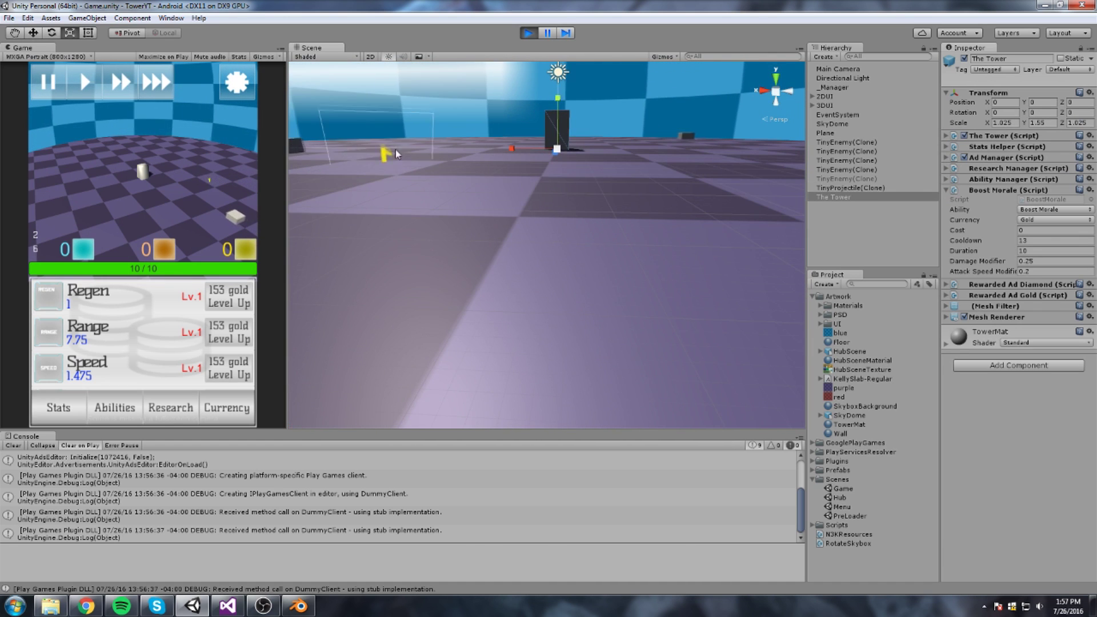
click(386, 154)
click(547, 33)
Select one of the TinyEnemy clones and examine up close how it sits on the floor plane
middle_drag(513, 98, 579, 154)
mouse_move(434, 203)
middle_down()
mouse_move(501, 229)
mouse_move(504, 213)
mouse_move(444, 255)
middle_up()
click(475, 229)
scroll(478, 227, up, 3)
middle_drag(514, 221, 492, 250)
right_drag(492, 249, 444, 304)
scroll(489, 267, up, 1)
scroll(474, 268, up, 2)
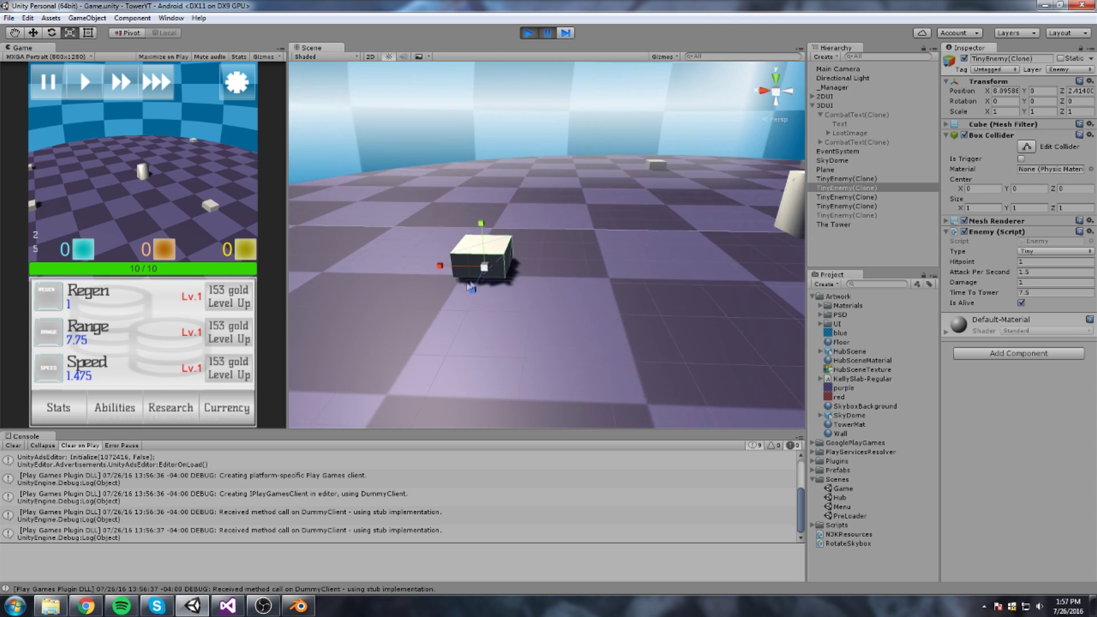
Set the selected TinyEnemy clone's Y position to 0.5 and check from several angles how it sits on the floor plane
mouse_move(480, 260)
right_down()
mouse_move(465, 268)
mouse_move(491, 257)
right_up()
middle_drag(490, 261, 557, 323)
scroll(540, 303, up, 2)
right_drag(557, 323, 608, 320)
middle_drag(607, 321, 524, 270)
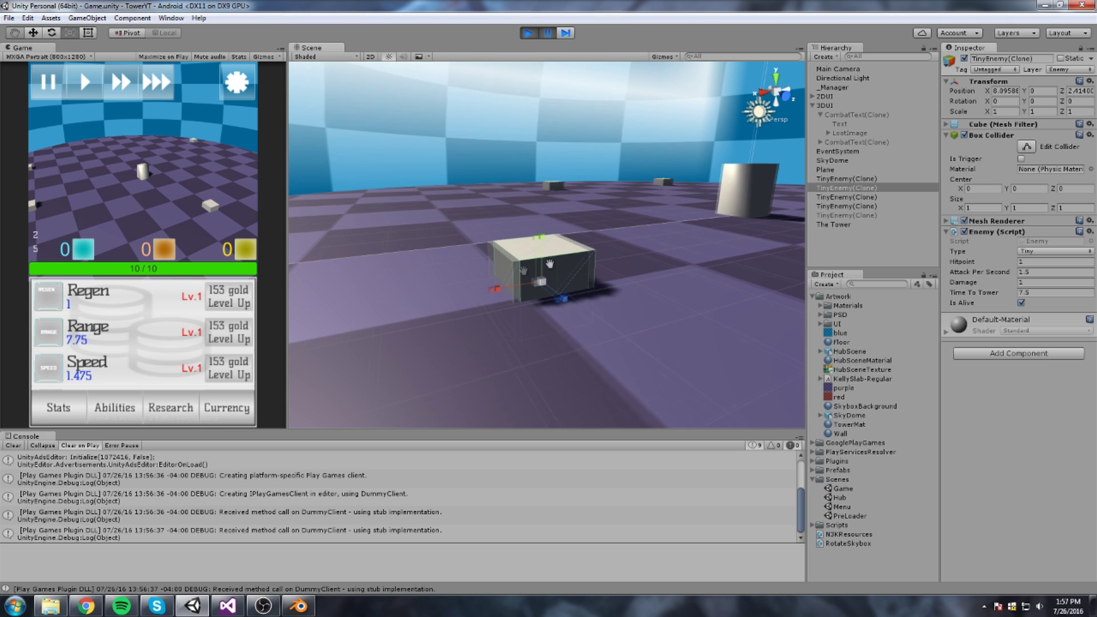
right_drag(524, 270, 636, 261)
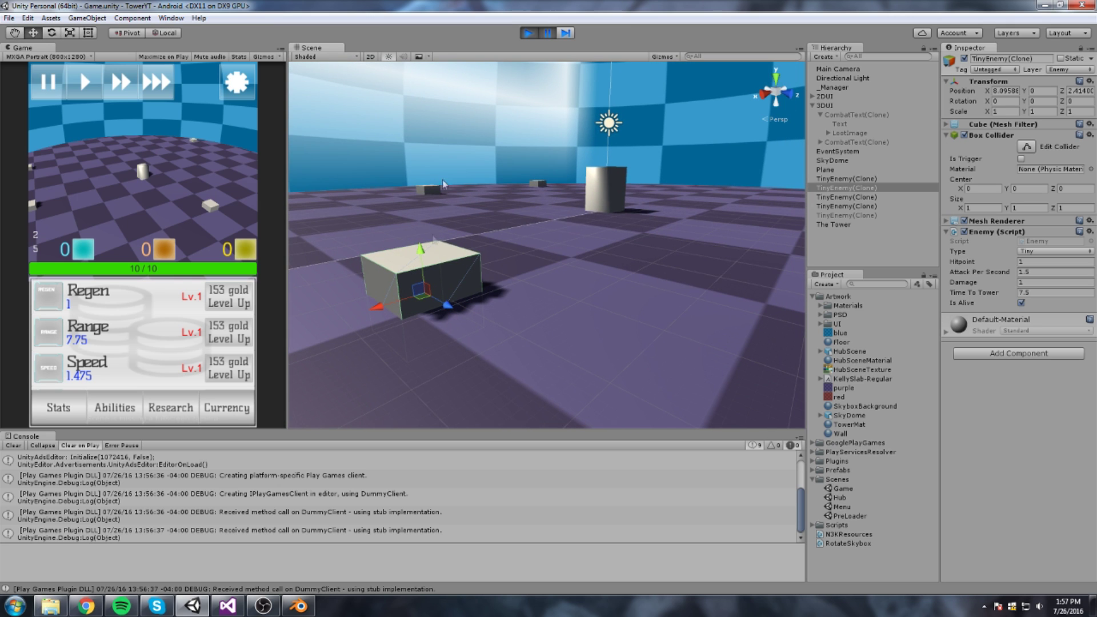
middle_drag(455, 285, 511, 267)
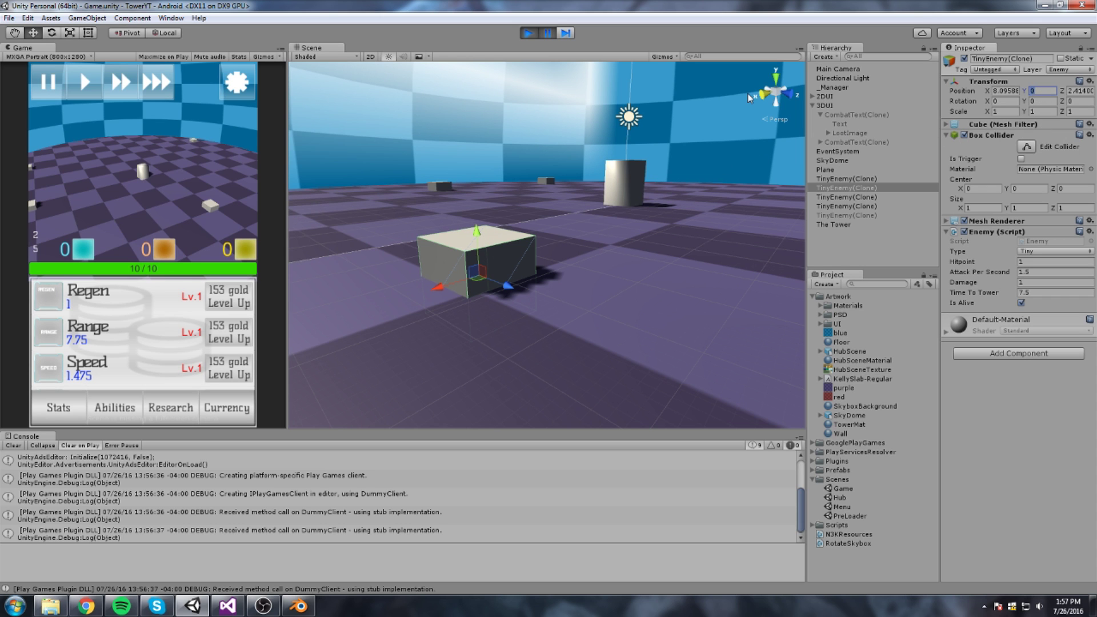
text(0.5)
middle_drag(594, 268, 543, 240)
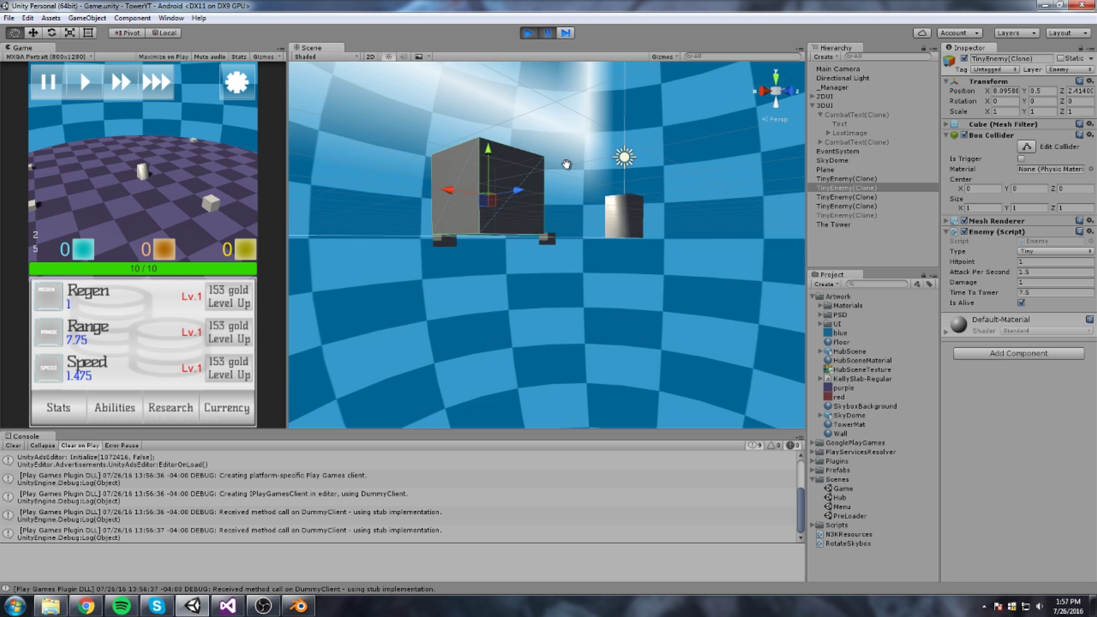
scroll(543, 239, down, 3)
right_drag(657, 149, 629, 209)
scroll(666, 207, down, 4)
Stop the running game after checking the floor plane's transform, and open the Game scene for editing
click(681, 308)
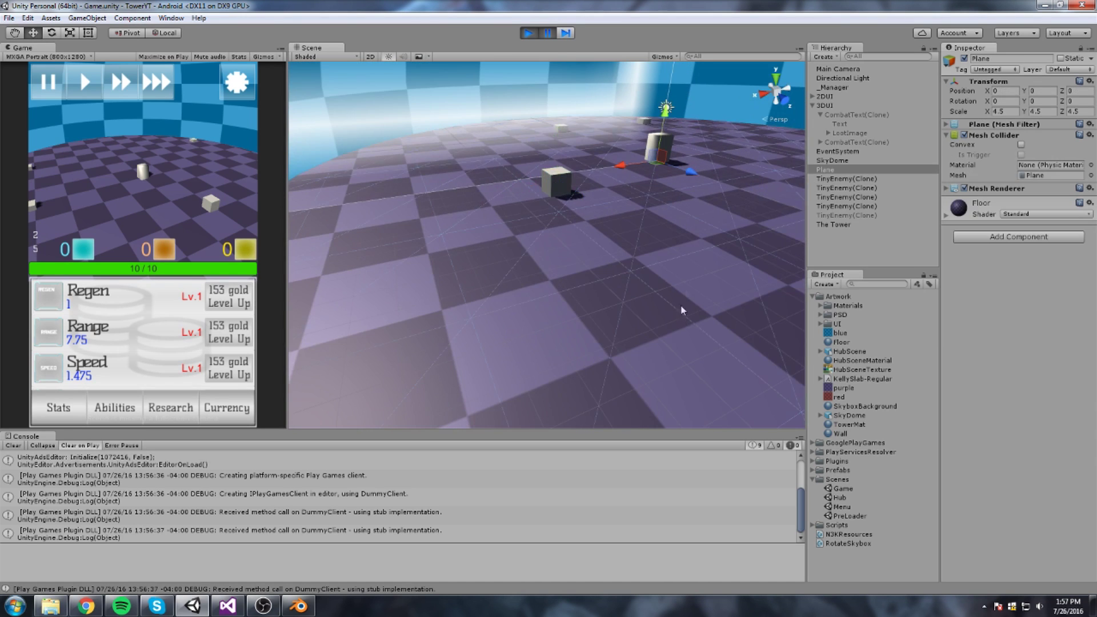
key(f)
click(529, 34)
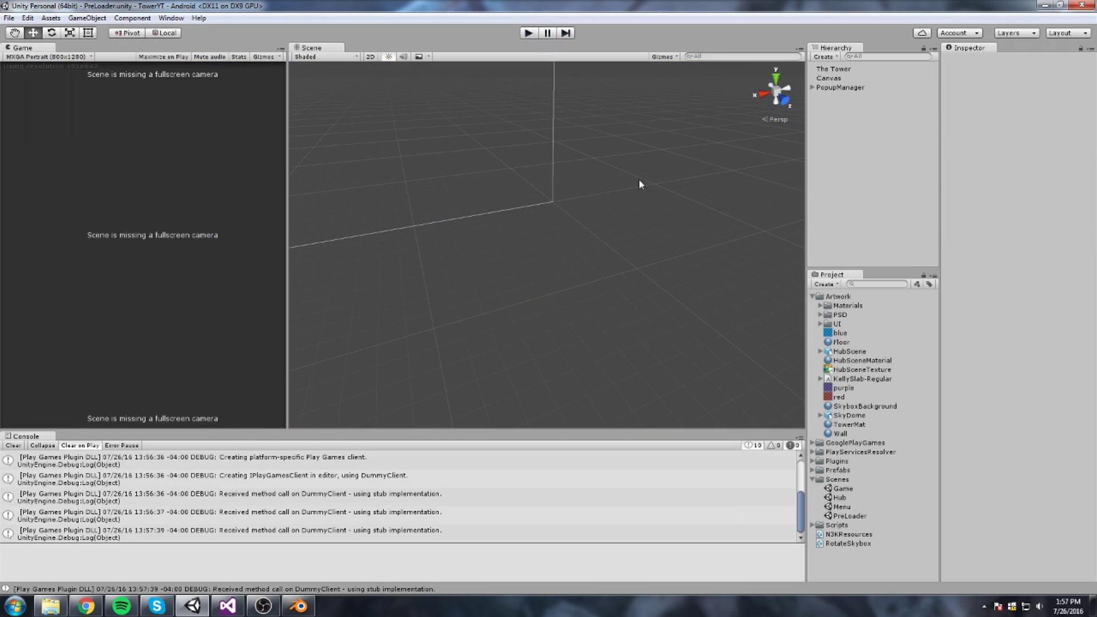
double_click(843, 490)
Rename the Plane object in the Game scene to Floor
click(844, 124)
click(835, 133)
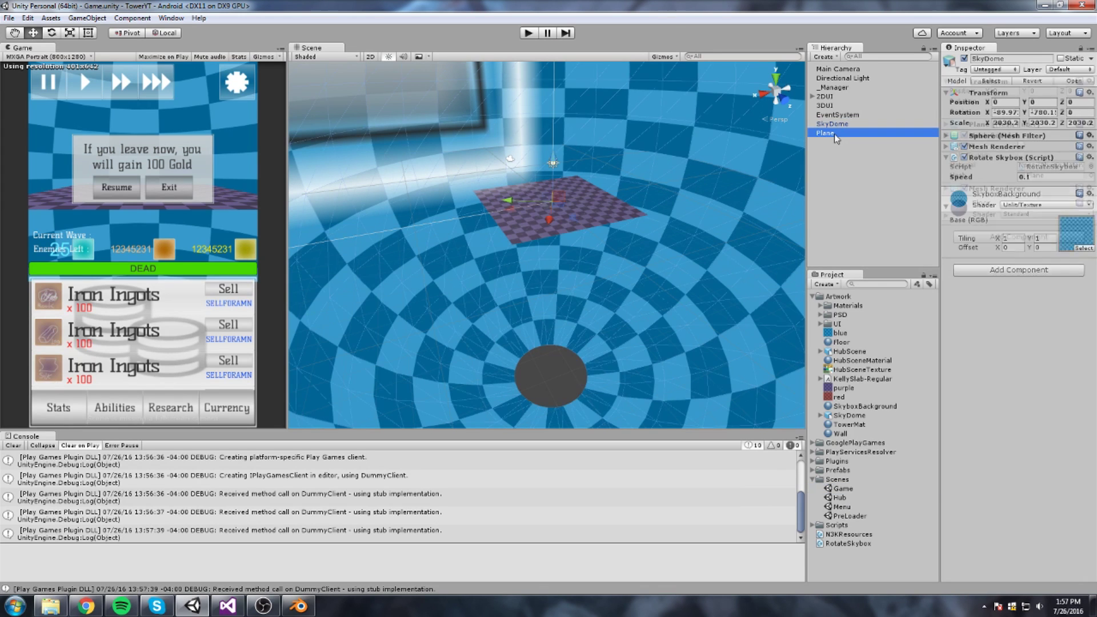
text(Floor)
key(Return)
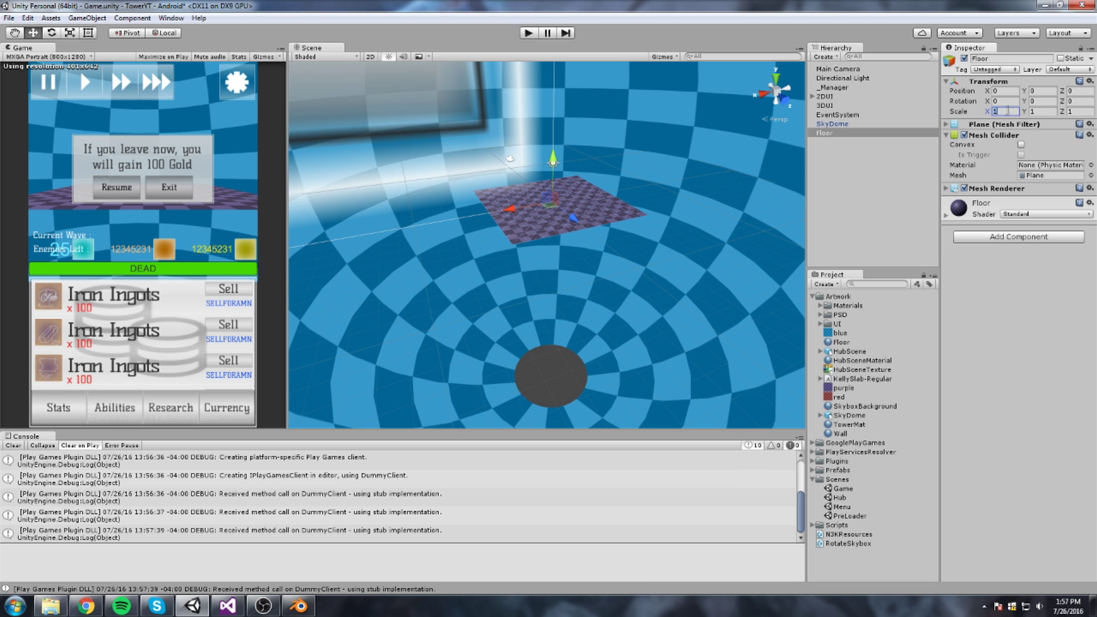
Set the Floor object's scale to 4.5 on X, Y and Z and save the scene
text(4.54.5)
key(Tab)
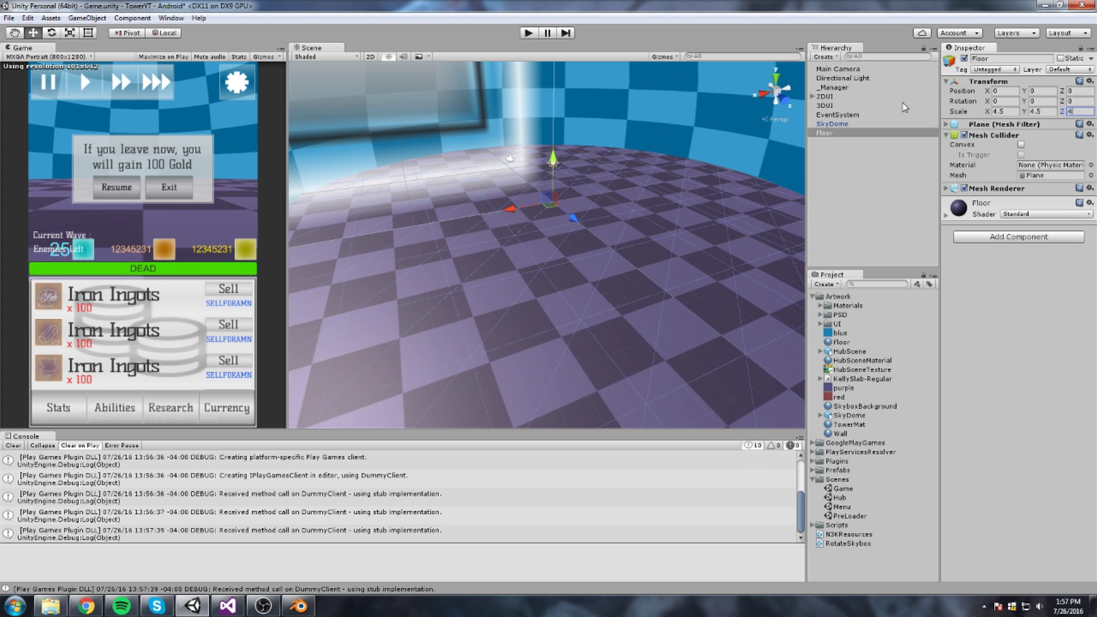
text(4.5)
key(ctrl+s)
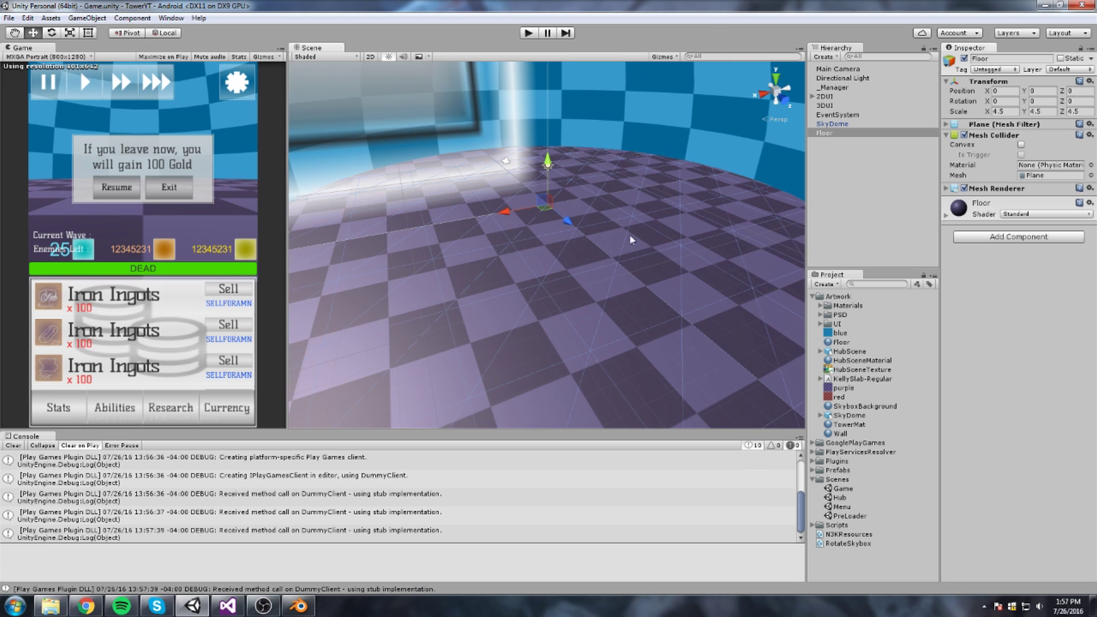